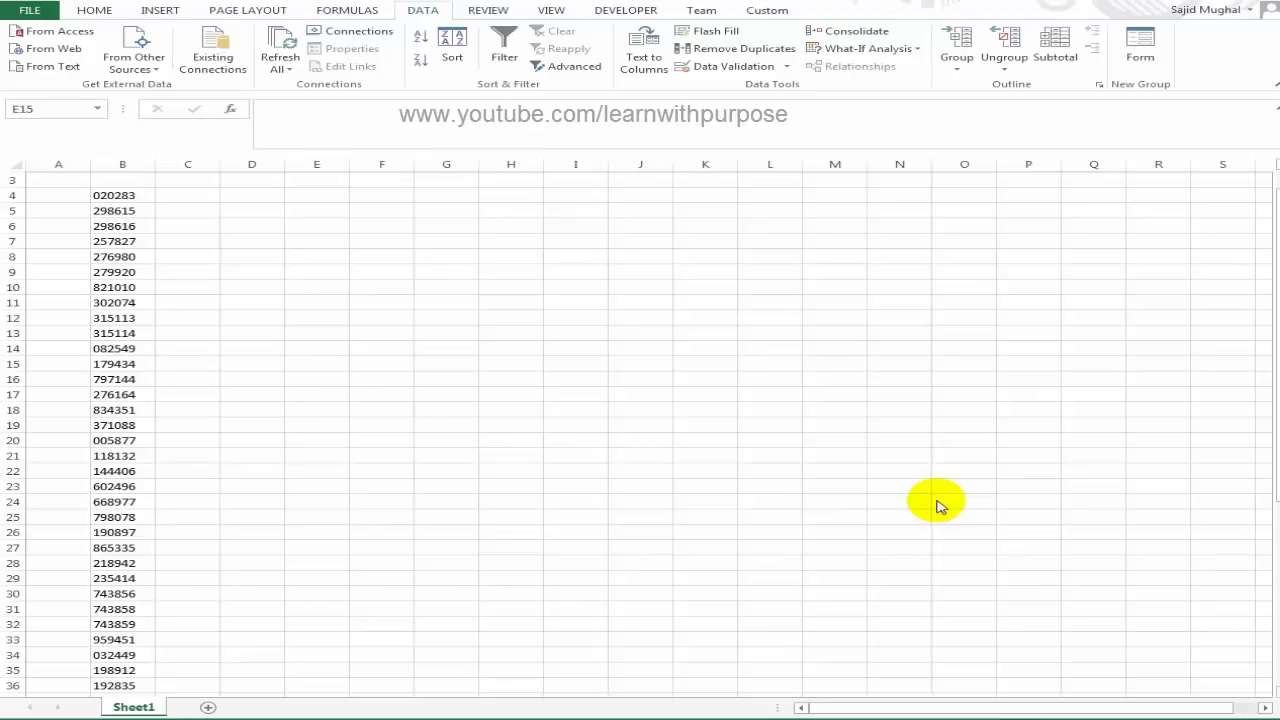
Examine the list of bond numbers in column B of Sheet1, from B4 down to its end
left_click(152, 329)
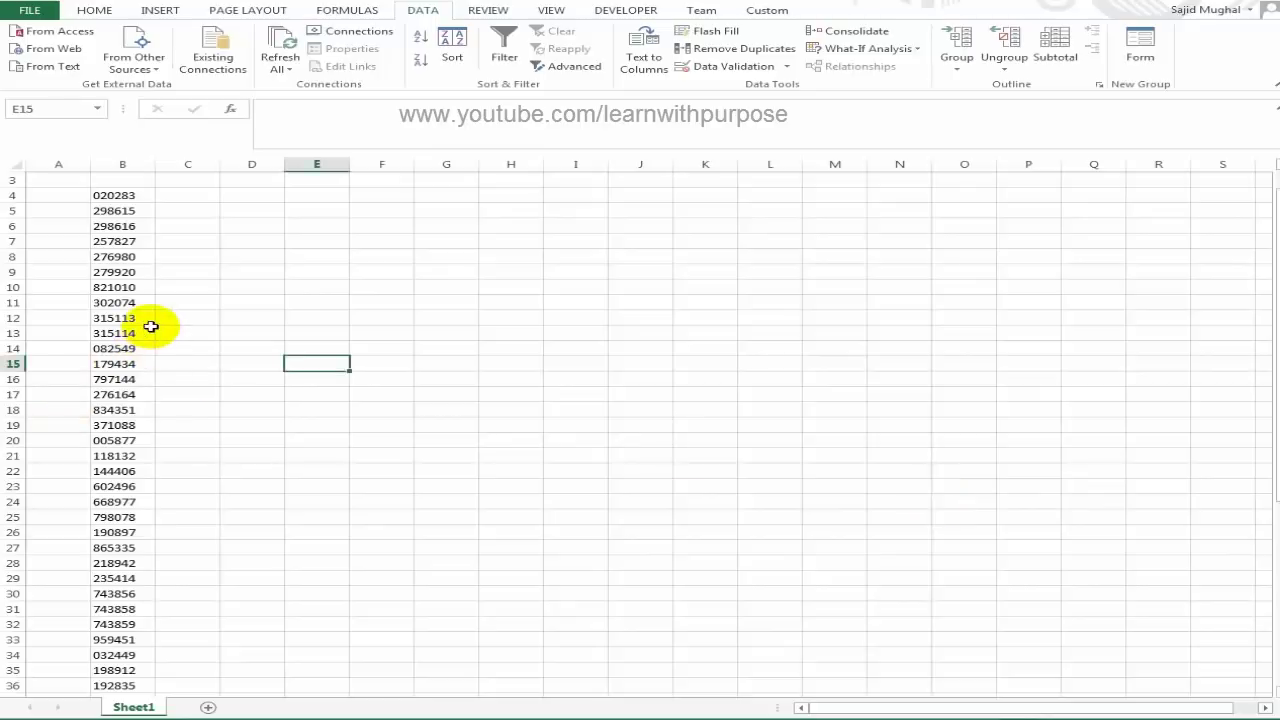
left_click(130, 302)
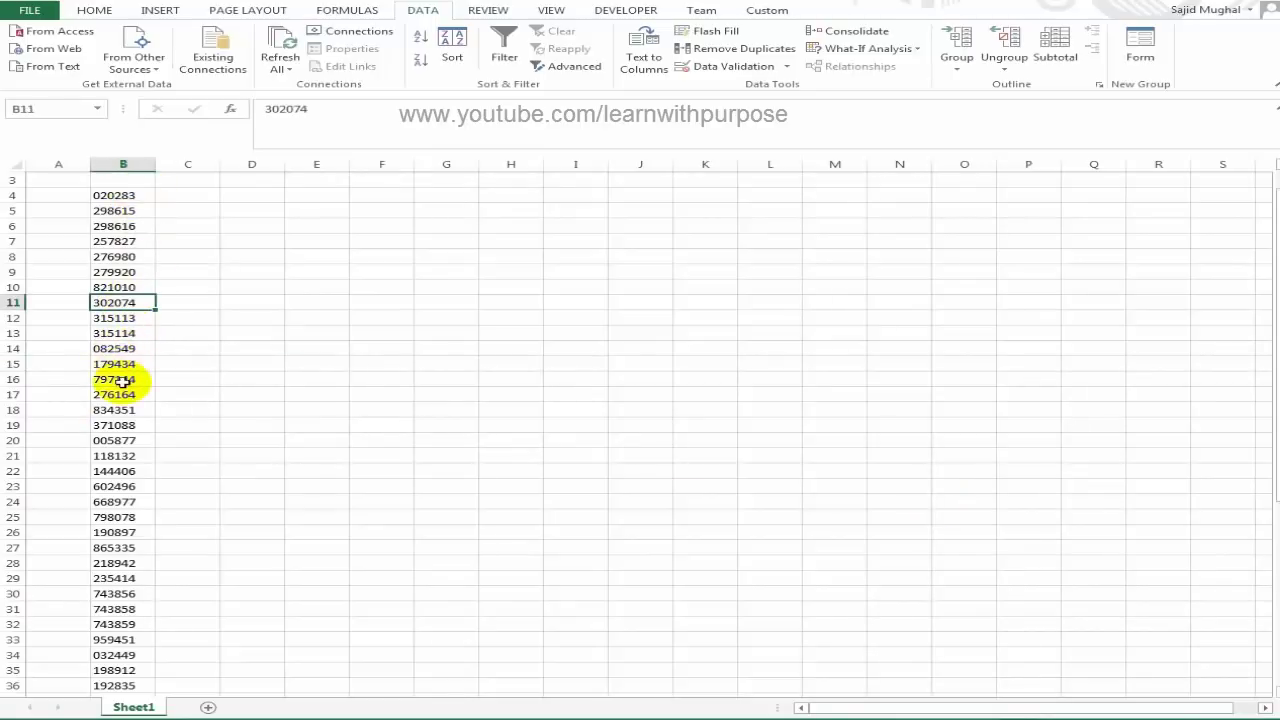
key("ctrl+Up")
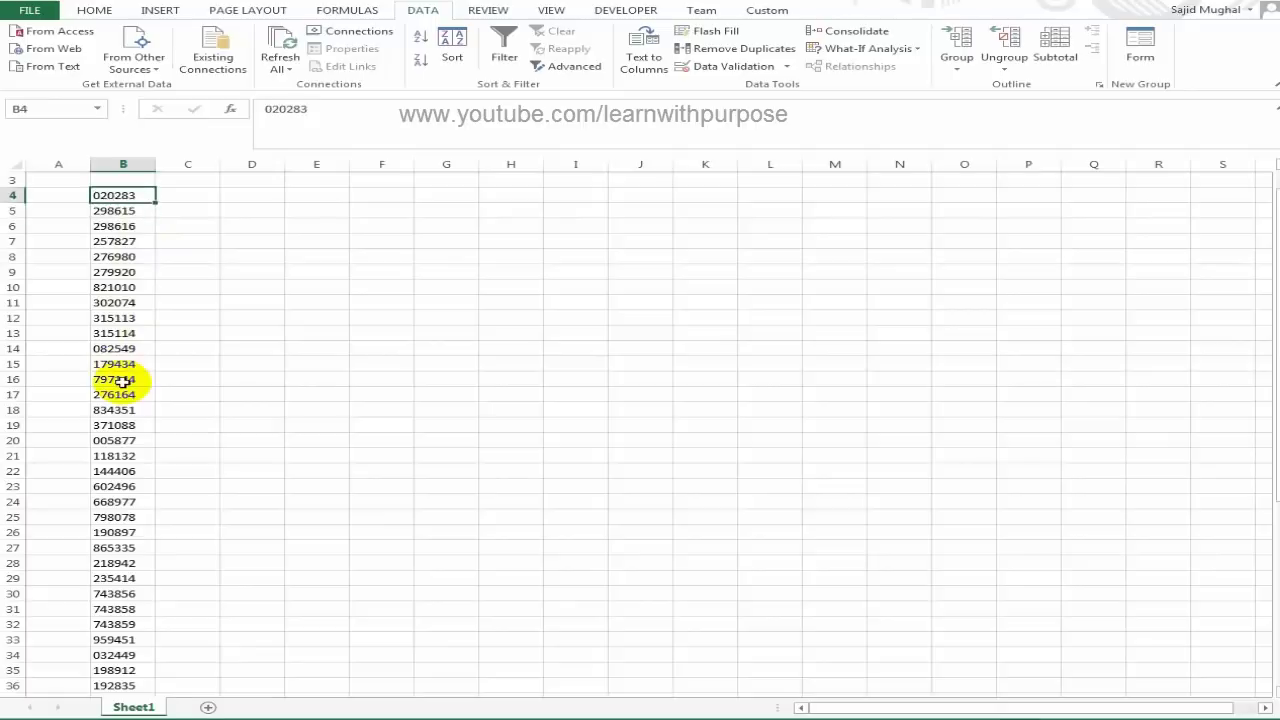
key("ctrl+shift+Down")
key("ctrl+shift+Up")
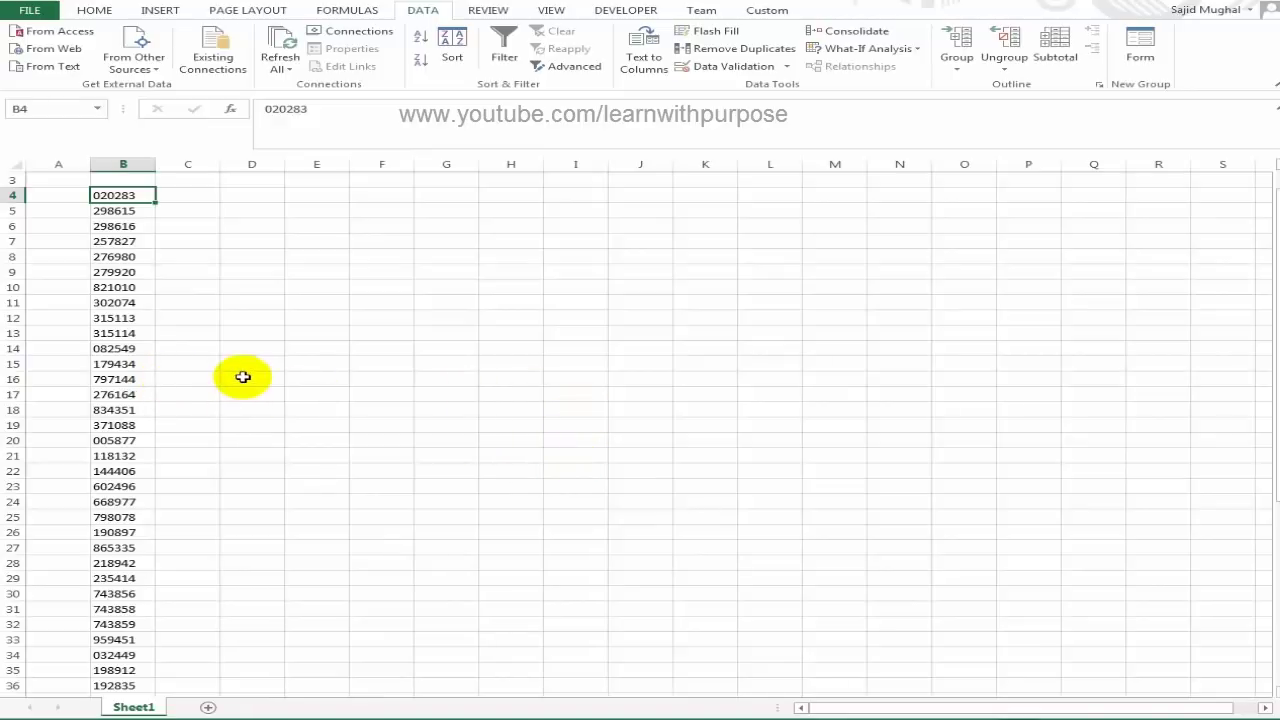
scroll(150, 330, "down", 3)
scroll(150, 320, "up", 3)
scroll(135, 380, "down", 1)
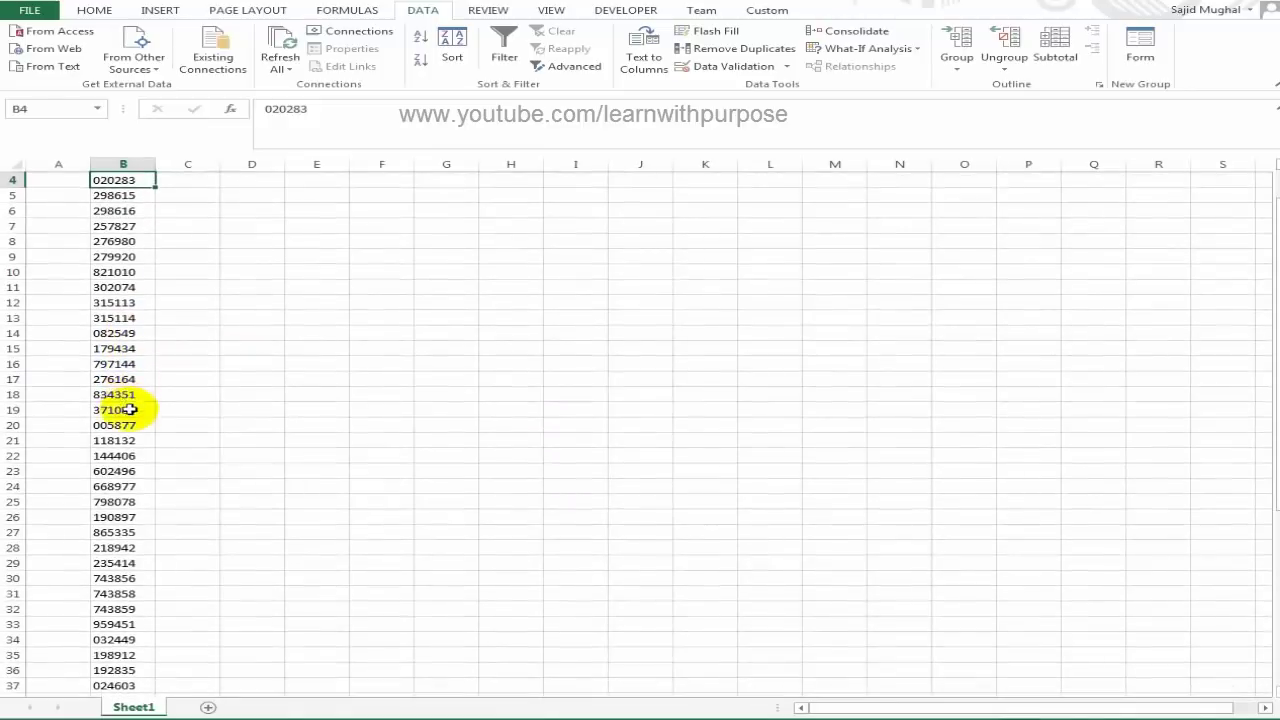
scroll(130, 409, "up", 1)
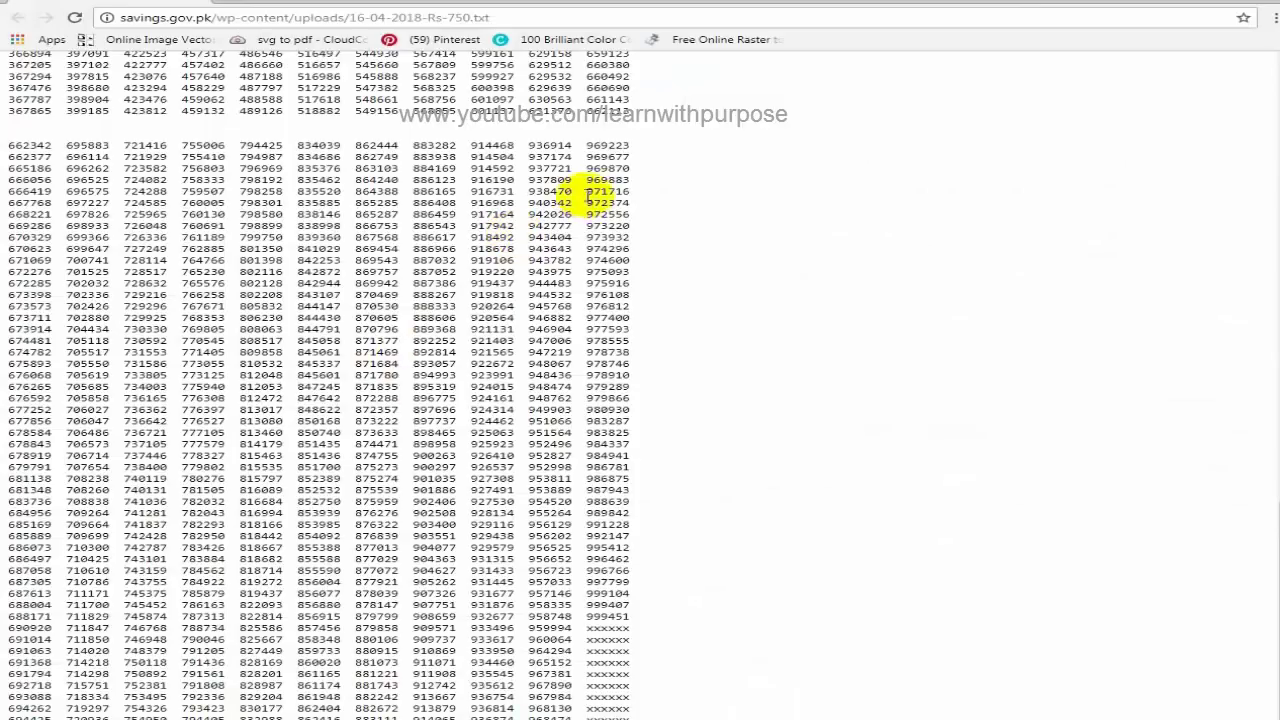
In the browser, copy all the third-prize numbers from the Rs.750 prize bond draw results page
scroll(548, 276, "up", 15)
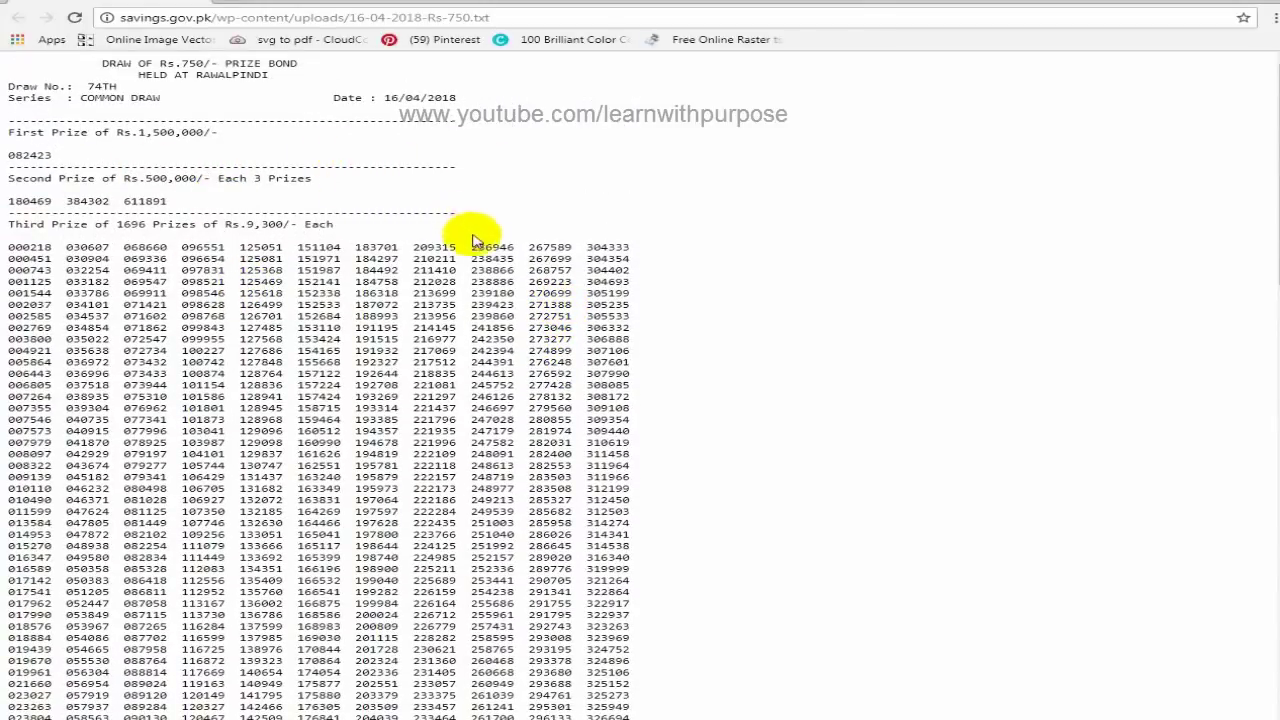
scroll(480, 242, "down", 2)
scroll(484, 245, "up", 2)
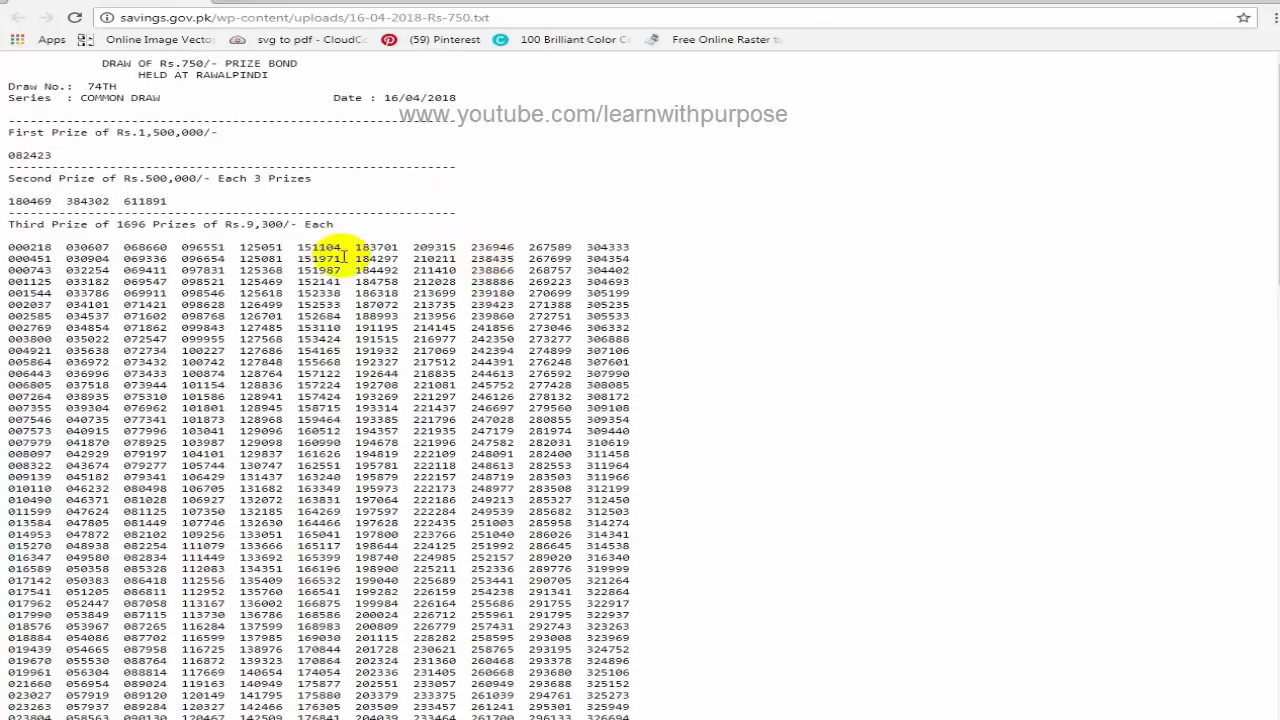
scroll(340, 258, "down", 1)
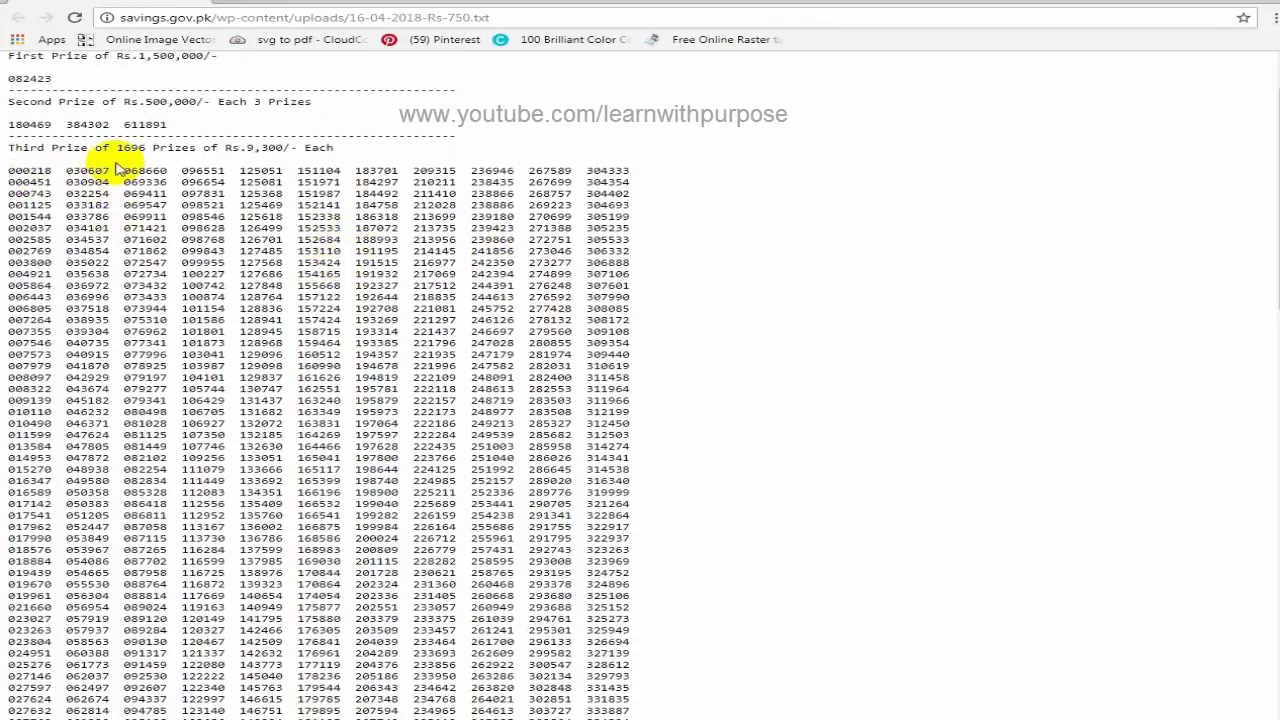
scroll(330, 142, "up", 1)
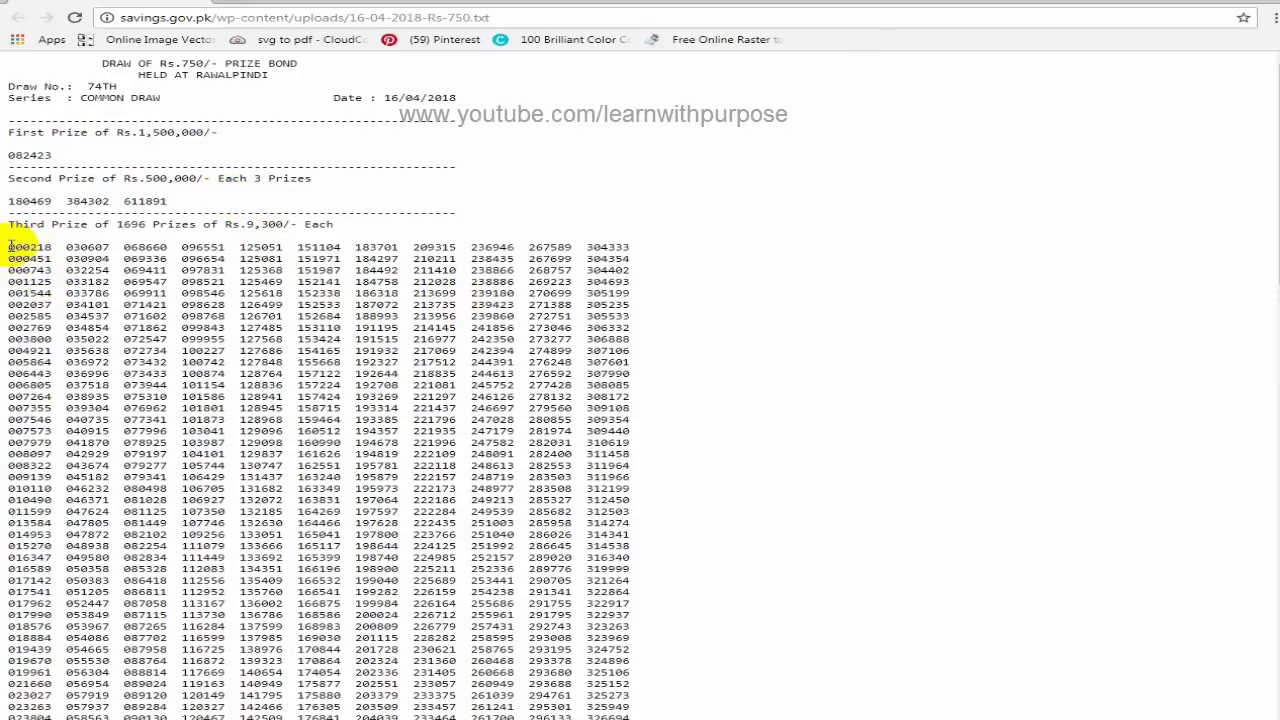
left_click_drag(9, 246, 632, 719)
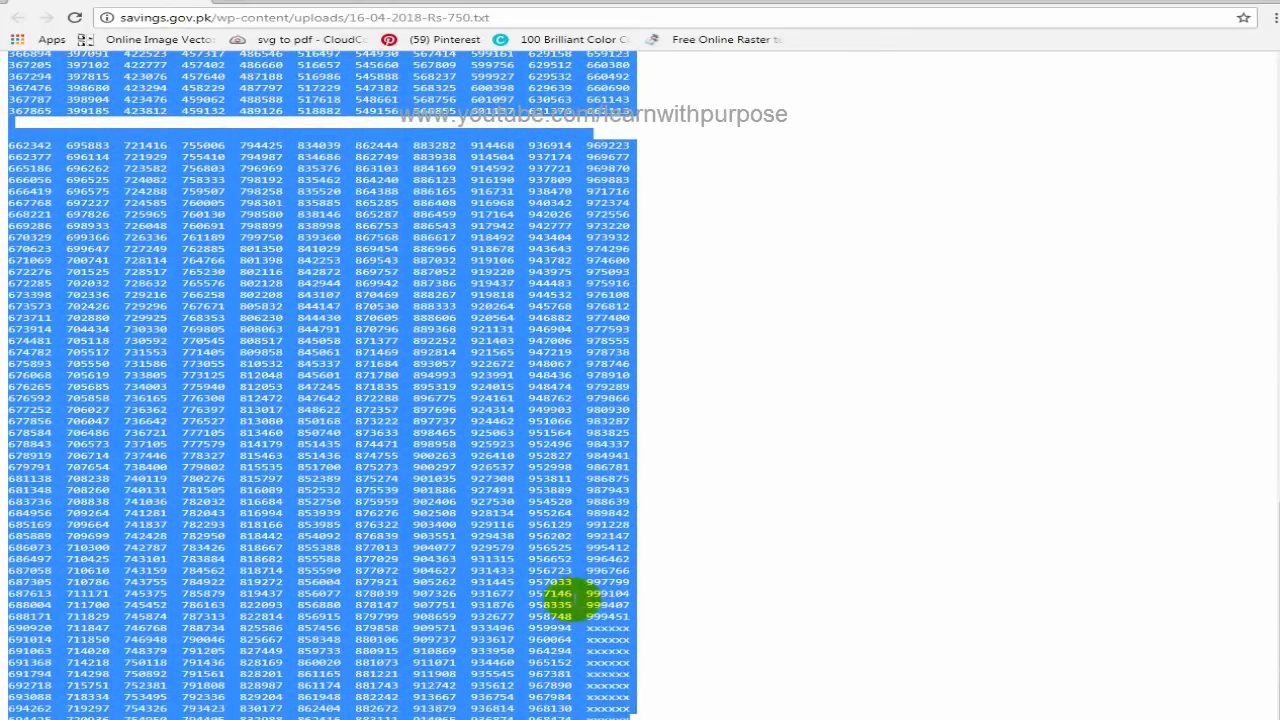
right_click(555, 518)
left_click(588, 527)
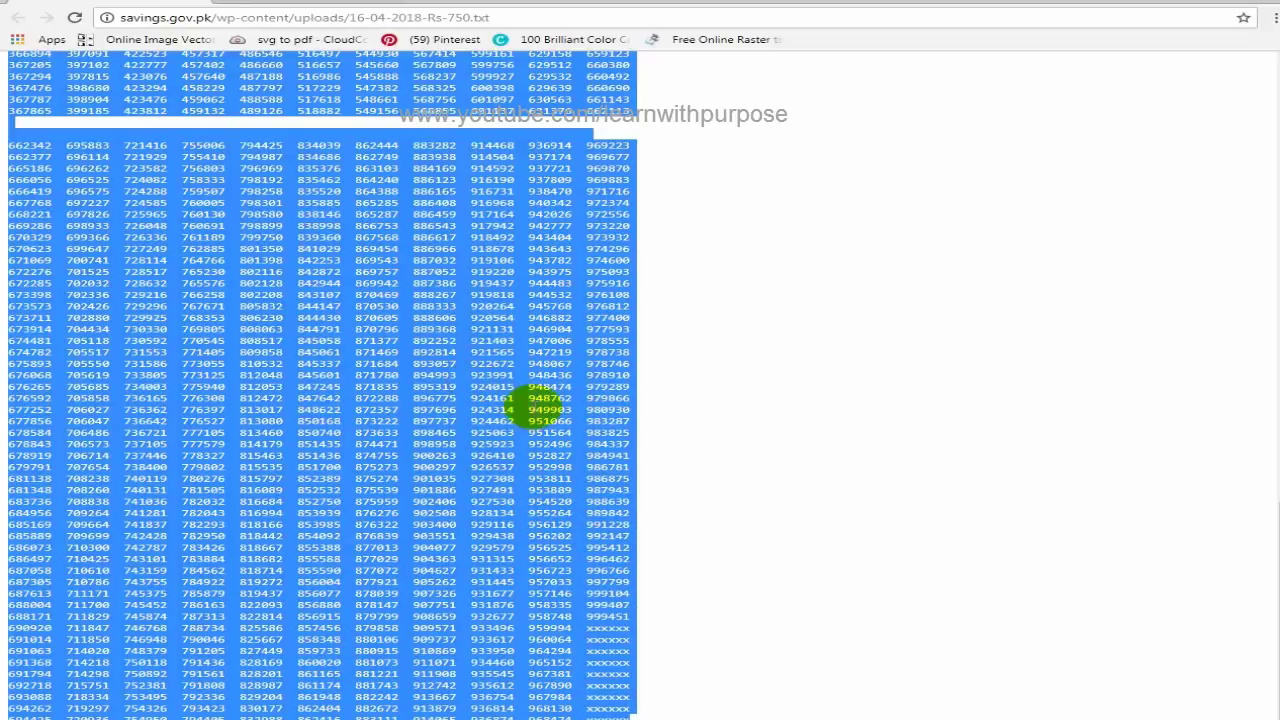
Switch back to Excel, add a new worksheet and paste the copied prize numbers starting at cell B2
key("alt+Tab")
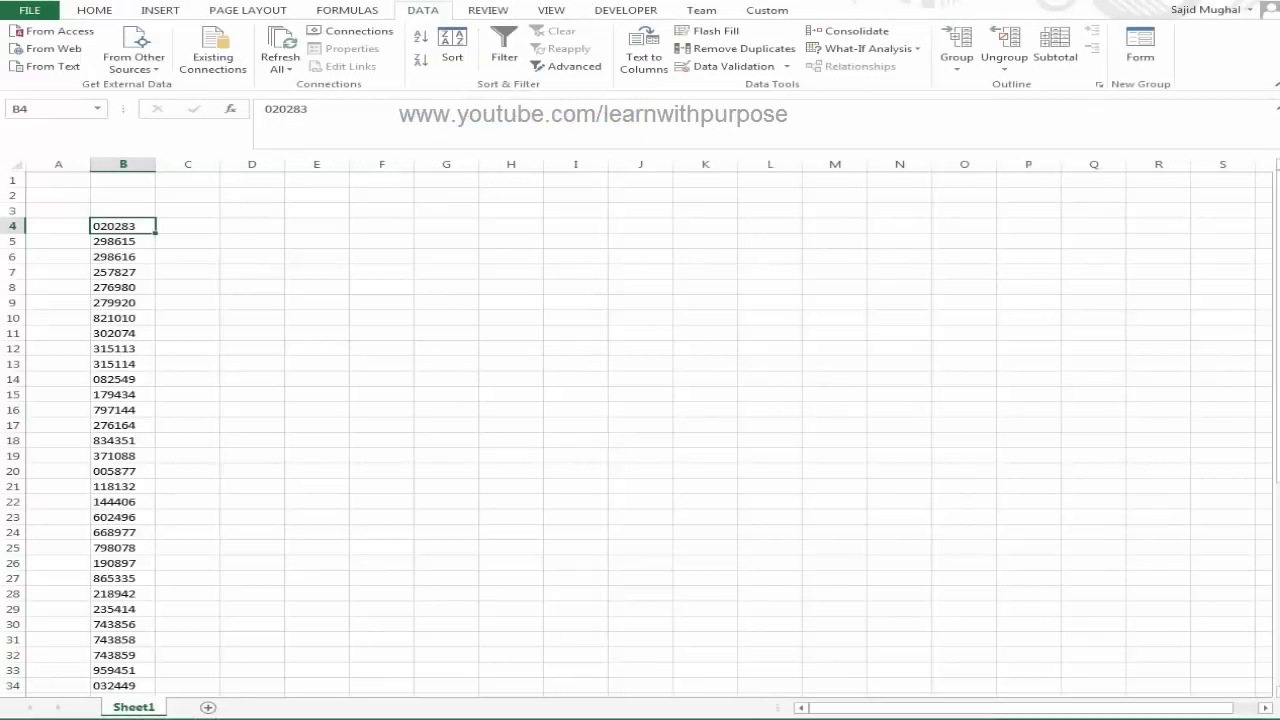
left_click(211, 707)
left_click(121, 197)
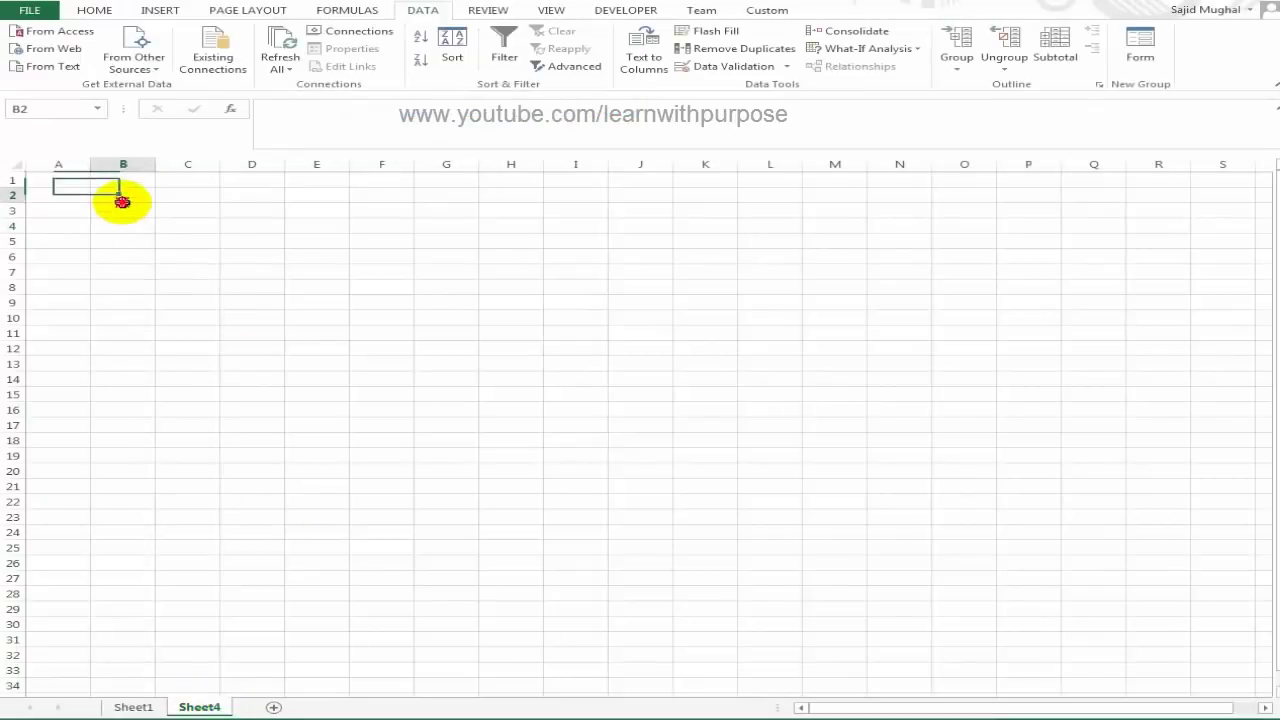
key("ctrl+v")
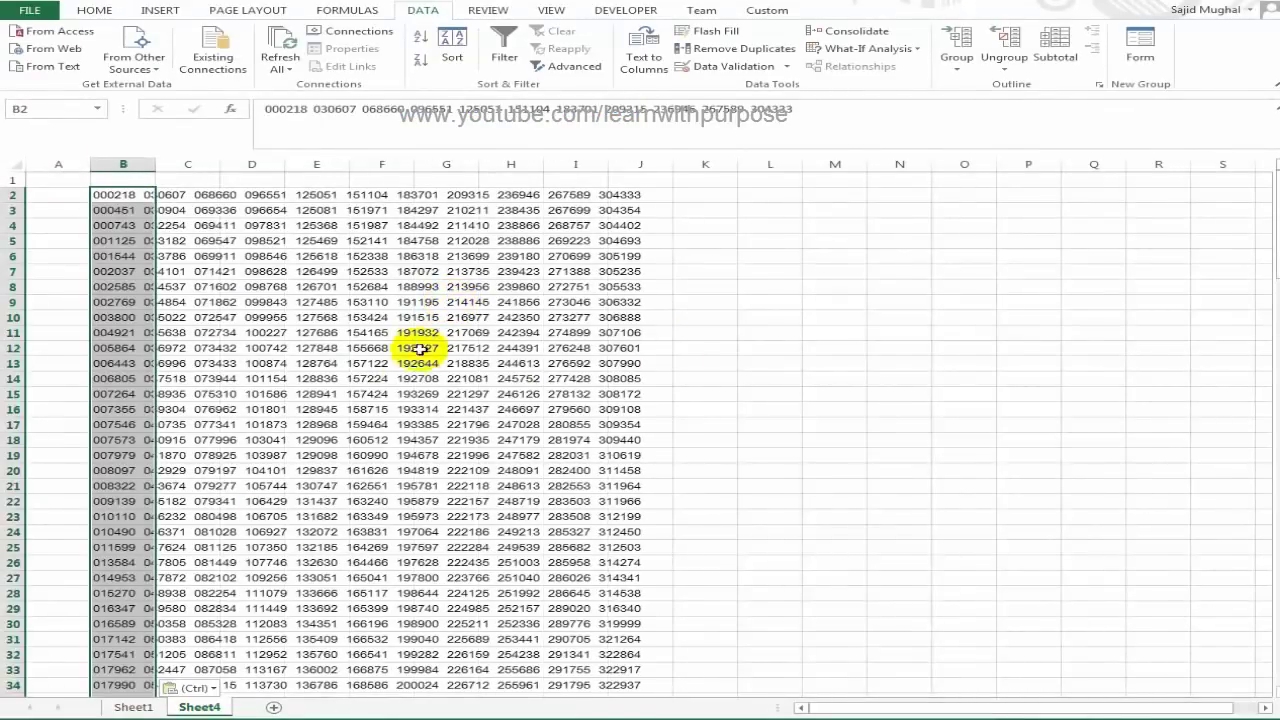
Delete the three blank rows 54 to 56 between the first and second blocks of prize numbers
scroll(265, 414, "down", 3)
scroll(268, 416, "down", 7)
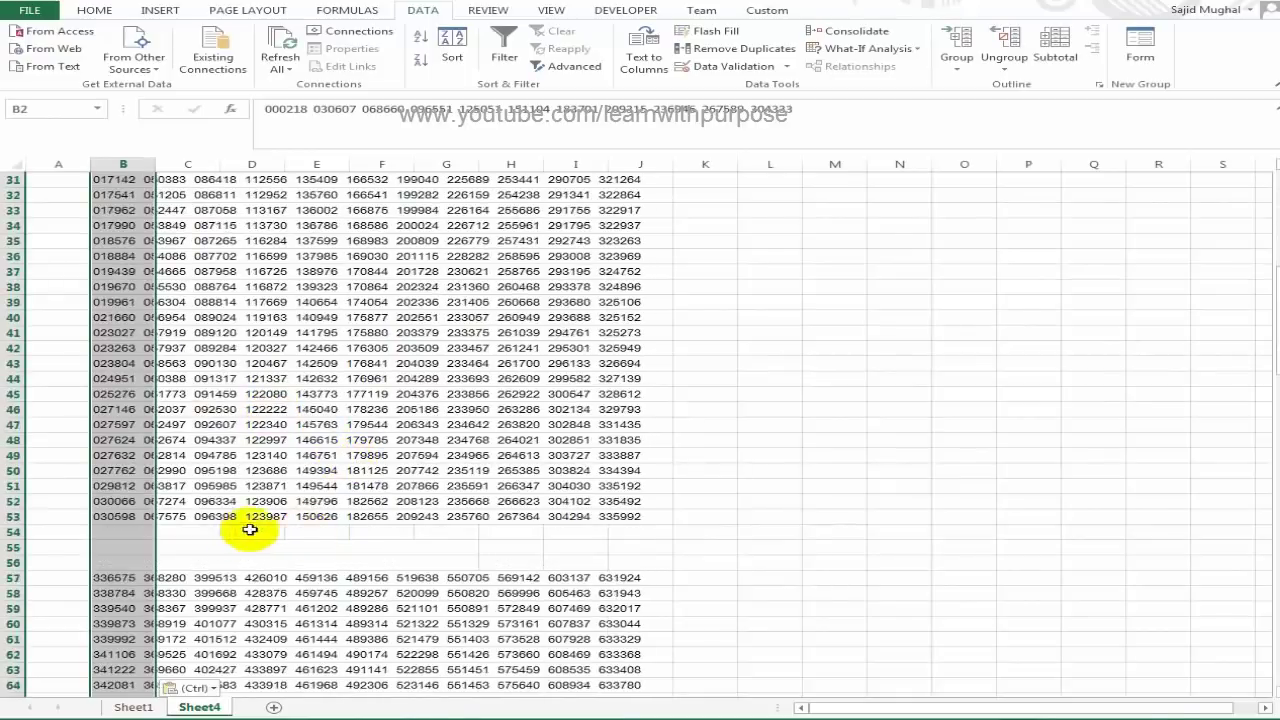
left_click(205, 532)
key("shift+Down")
key("shift+Down")
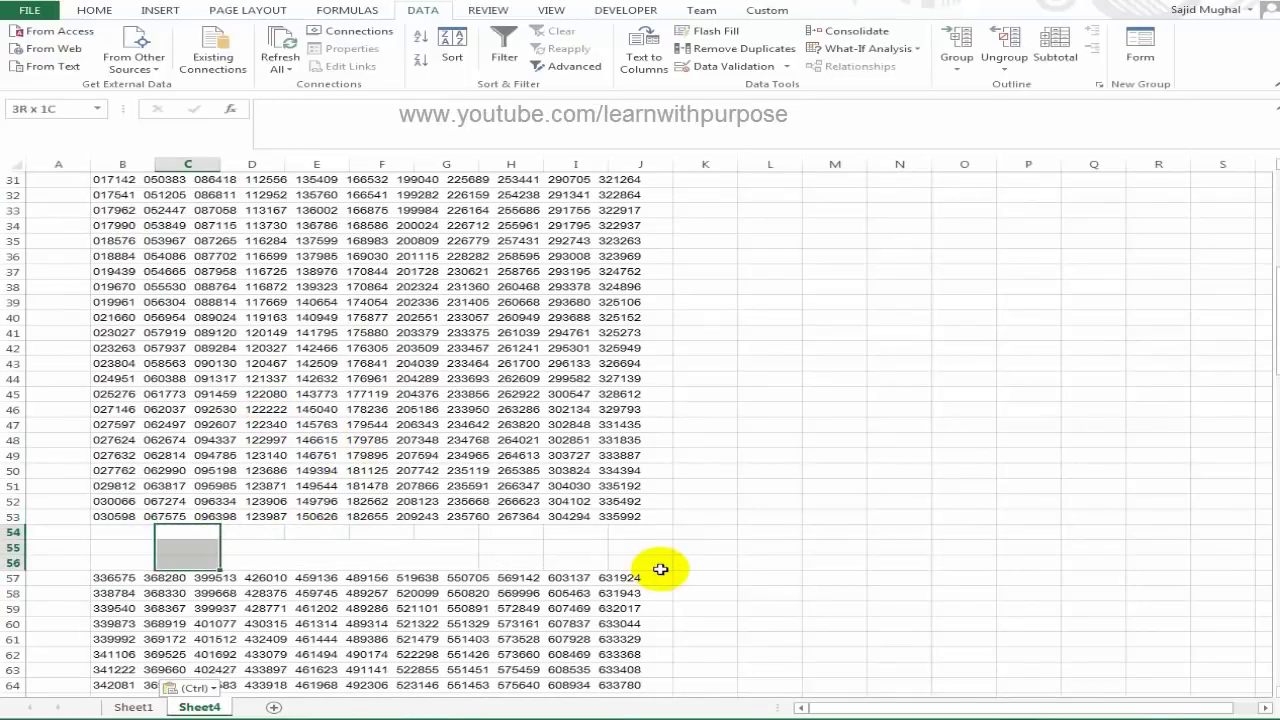
key("ctrl+minus")
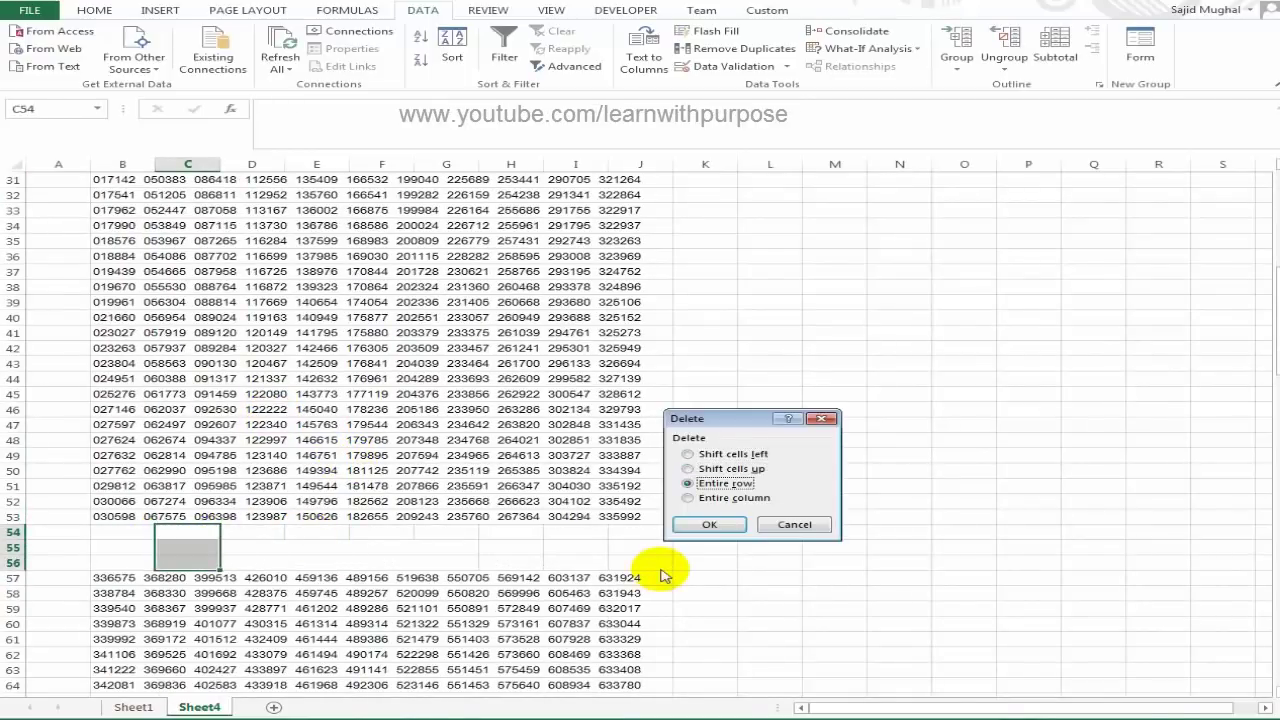
key("Return")
Delete the two blank rows 106 and 107 between the second and third blocks of prize numbers
key("ctrl+Down")
key("ctrl+Up")
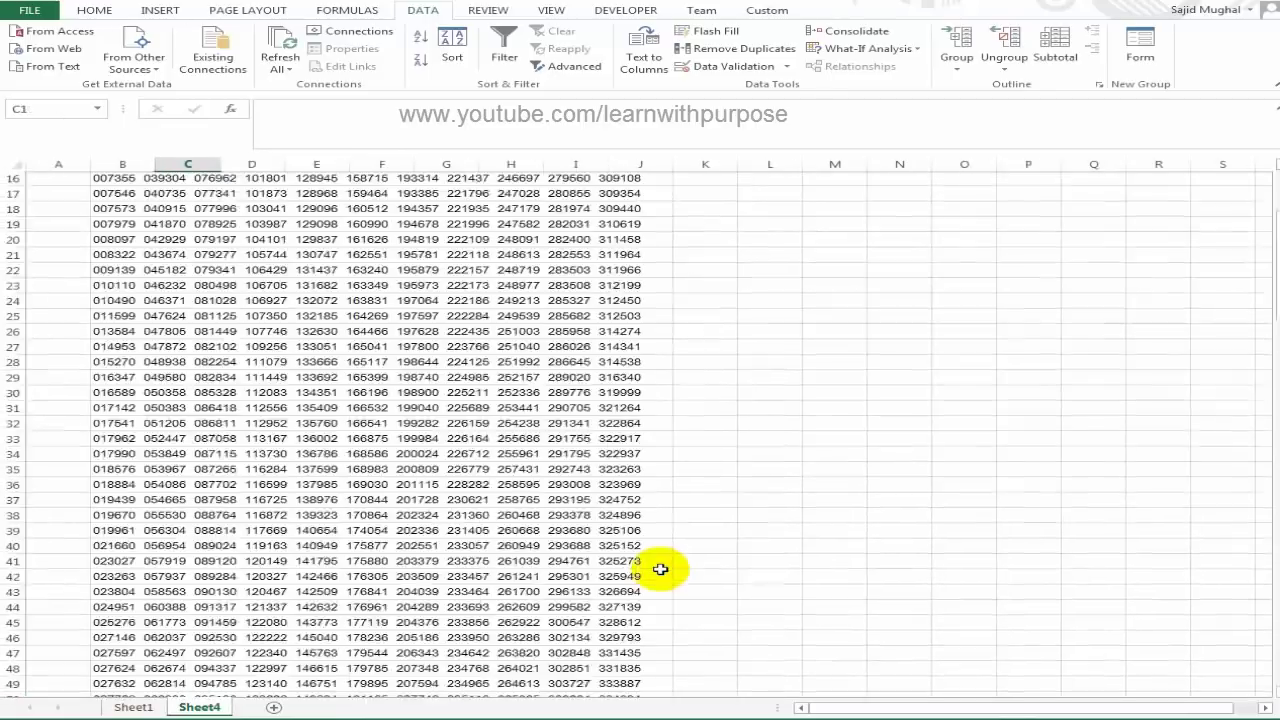
scroll(343, 471, "down", 20)
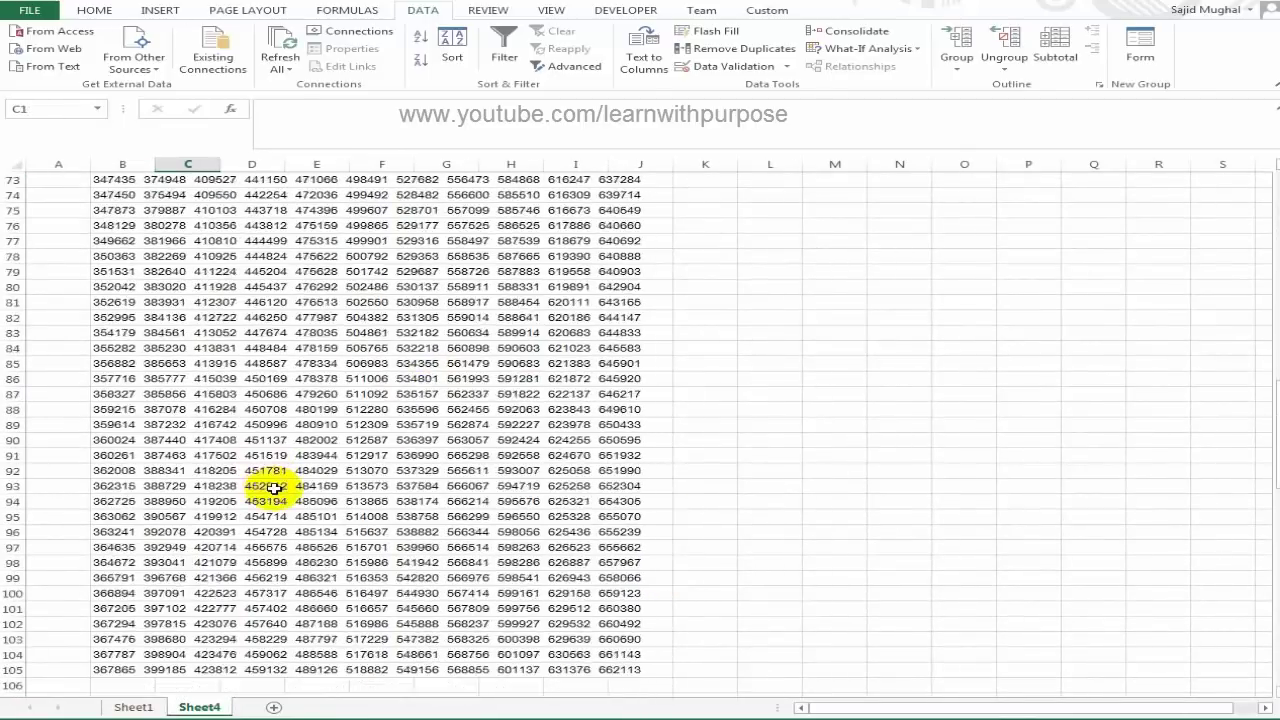
scroll(273, 488, "down", 10)
scroll(236, 337, "up", 2)
left_click(275, 321)
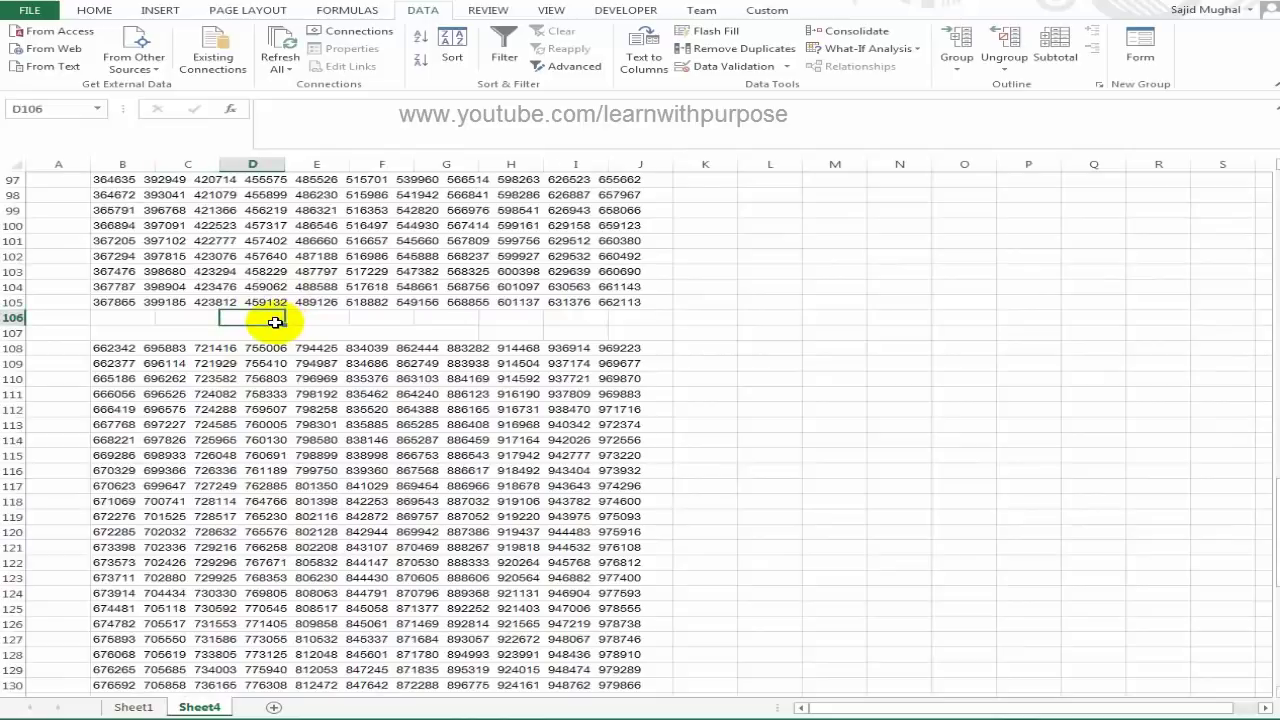
key("shift+Down")
key("ctrl+minus")
key("r")
key("Return")
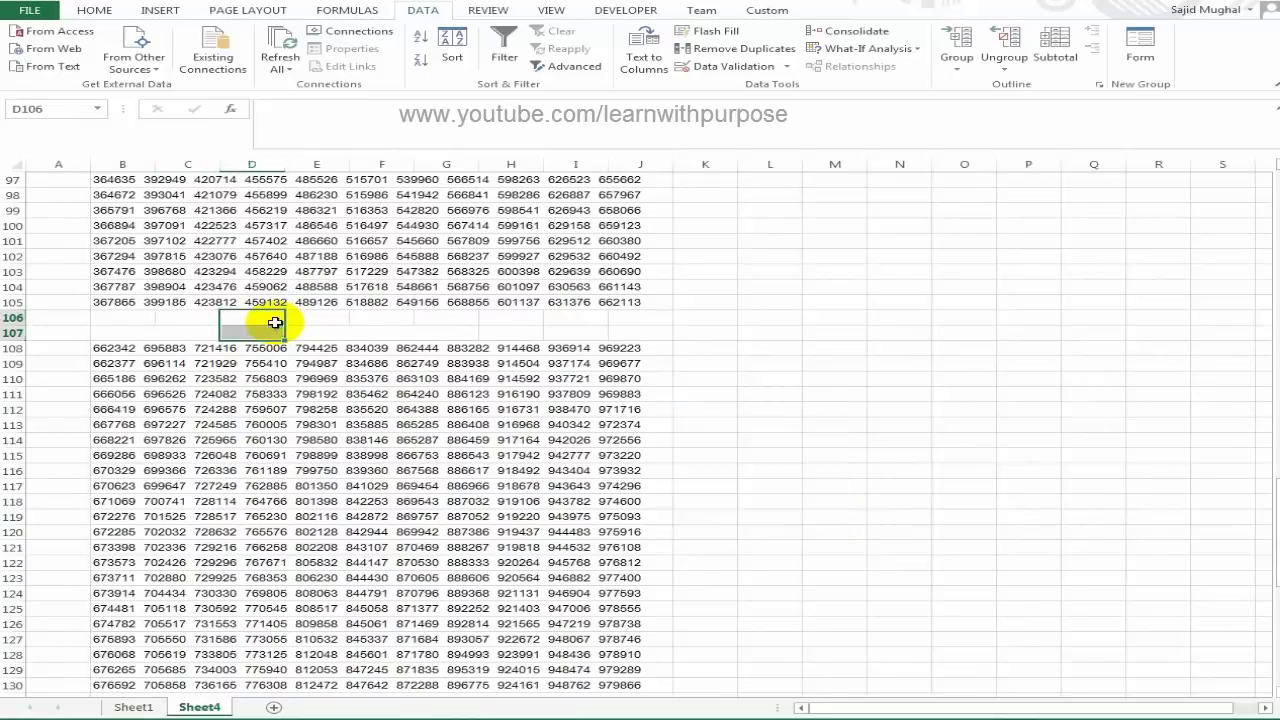
Check the remaining pasted rows for gaps and inspect the contents of cell B2
scroll(271, 471, "down", 12)
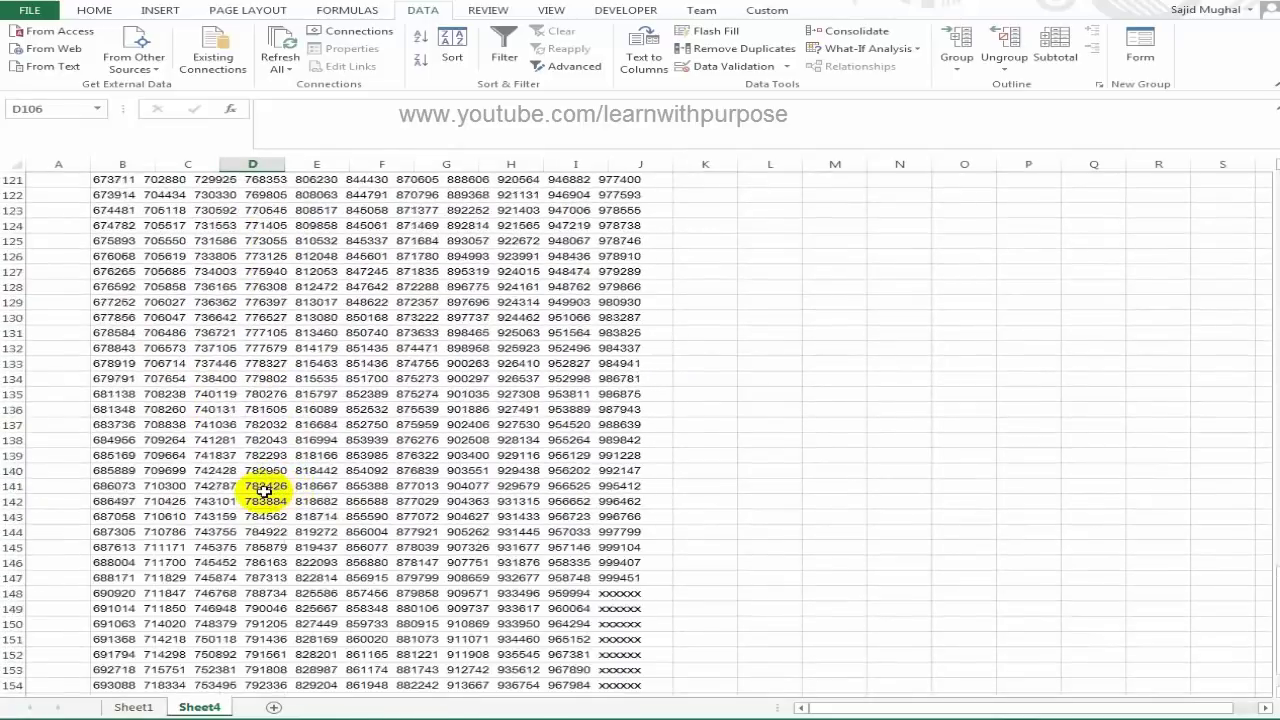
scroll(263, 491, "up", 11)
left_click(160, 376)
key("ctrl+Up")
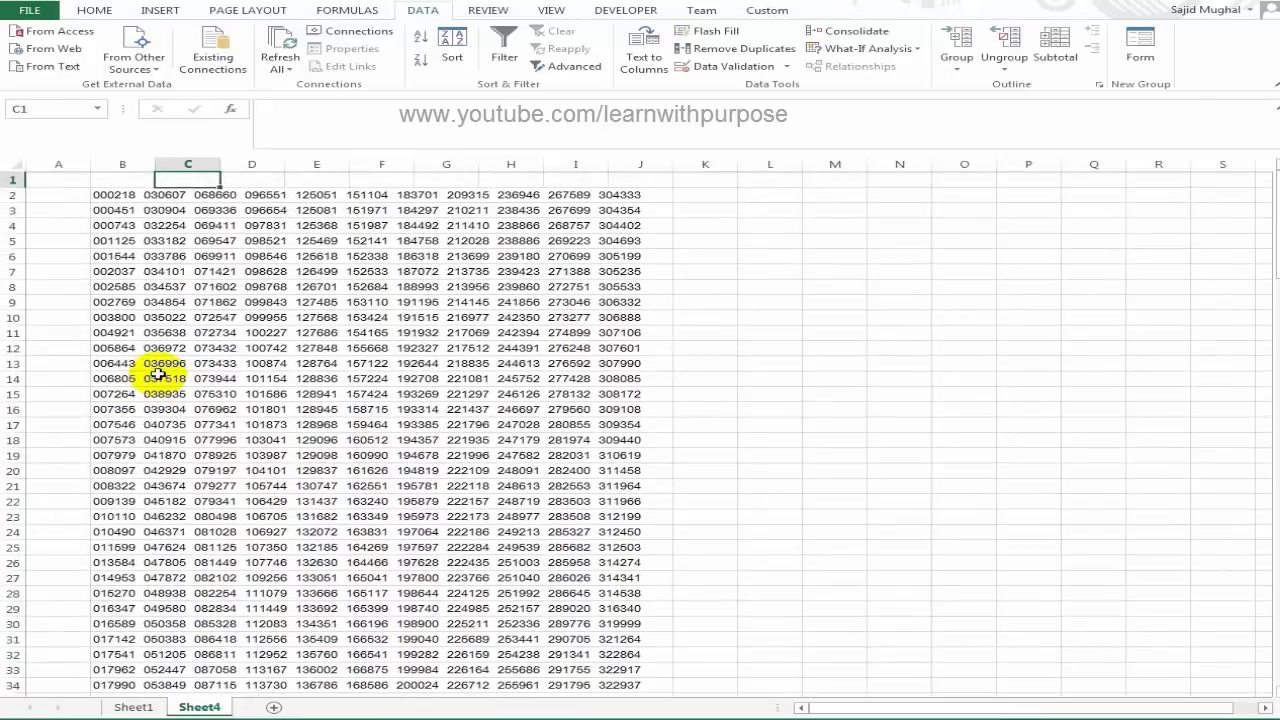
key("Down")
key("Left")
key("F2")
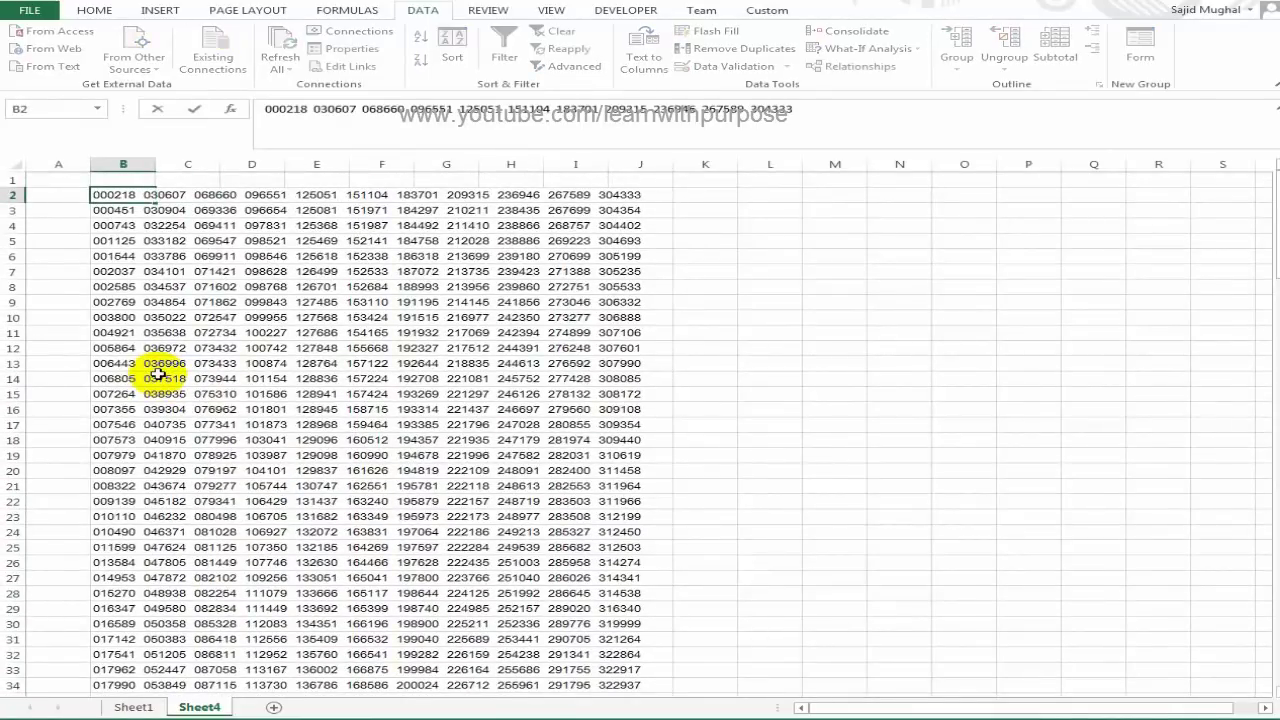
key("Return")
key("Up")
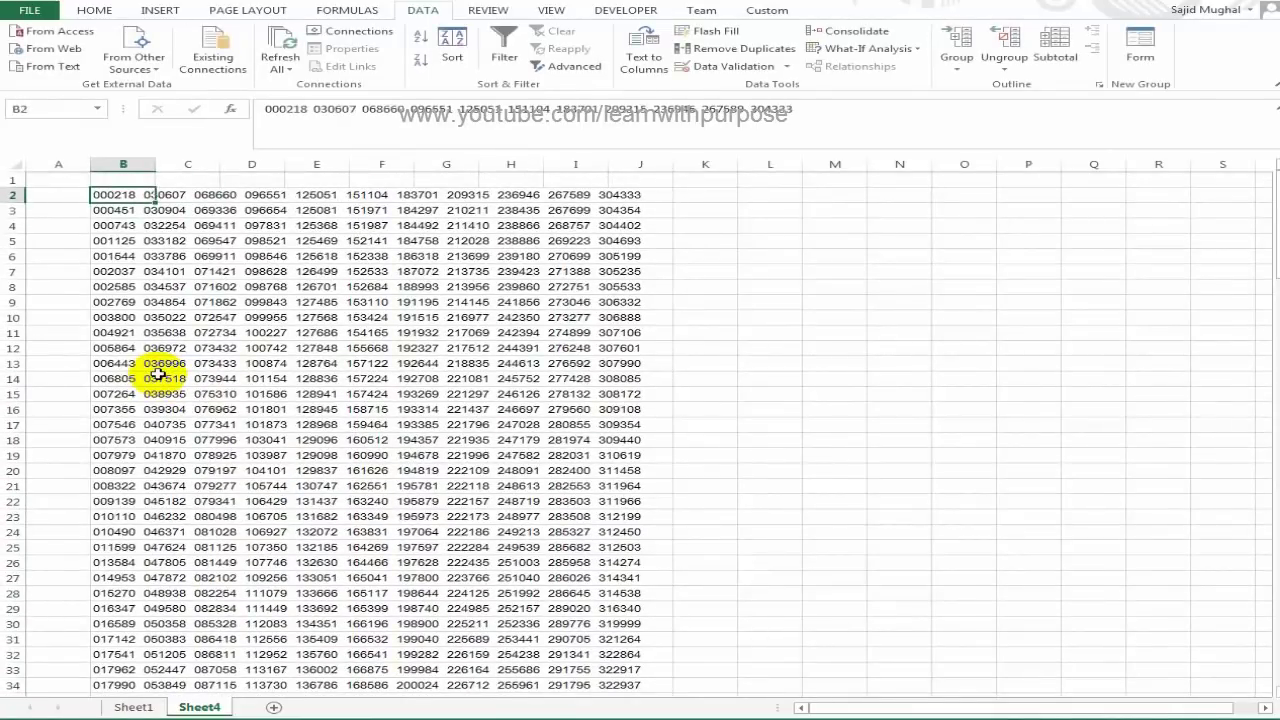
Autofit column B to the width of the pasted number rows
double_click(155, 164)
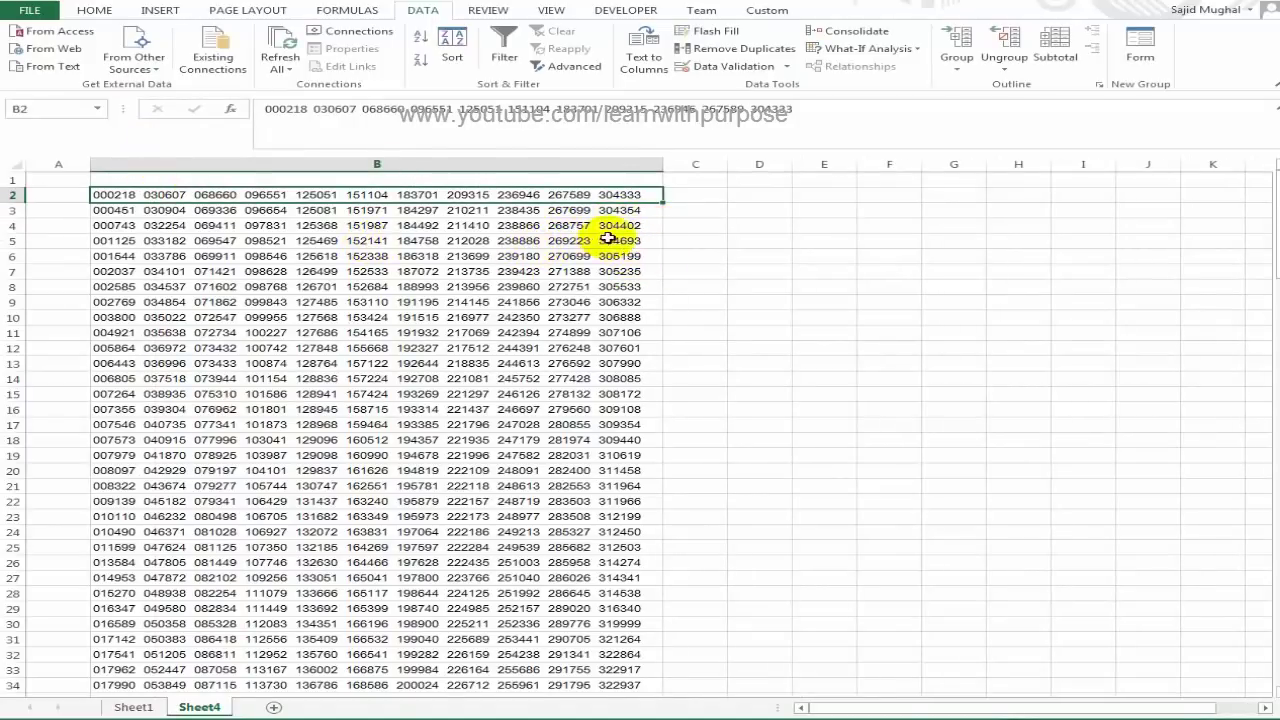
left_click(575, 268)
left_click(587, 225)
left_click(605, 197)
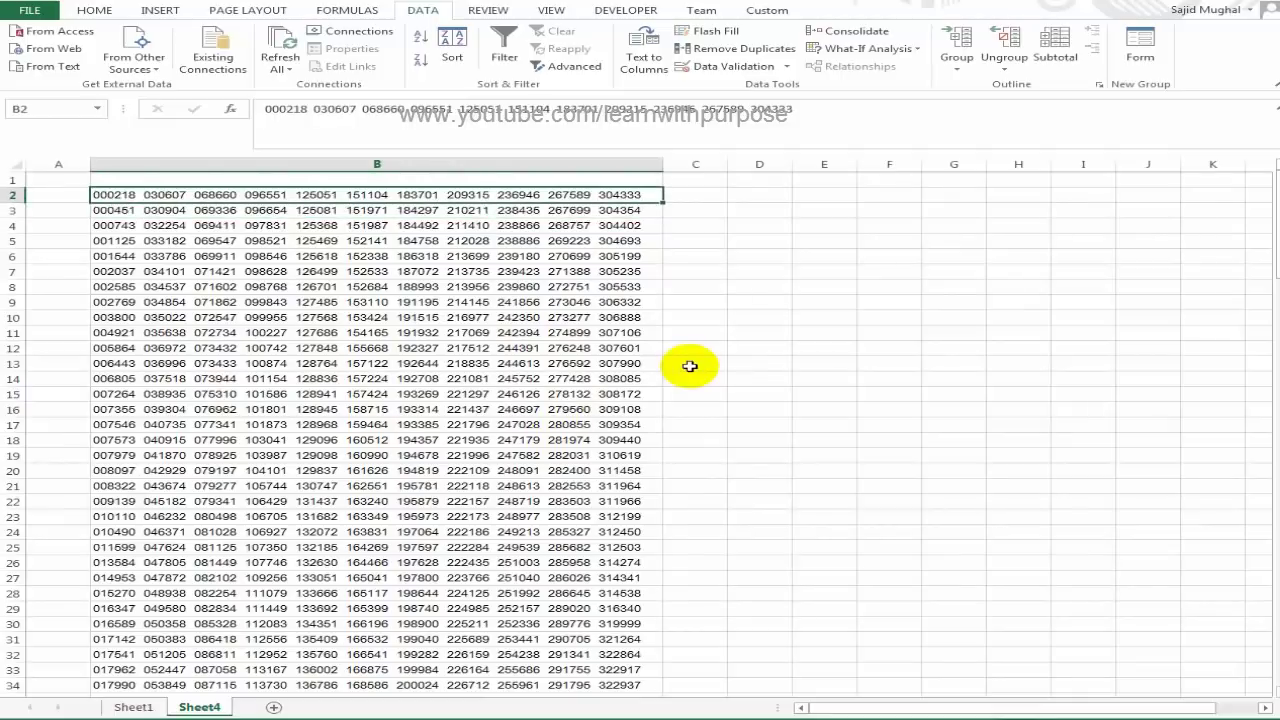
Start Text to Columns on the pasted numbers in B2:B156, using Fixed width as the data type
left_click(720, 289)
left_click(337, 196)
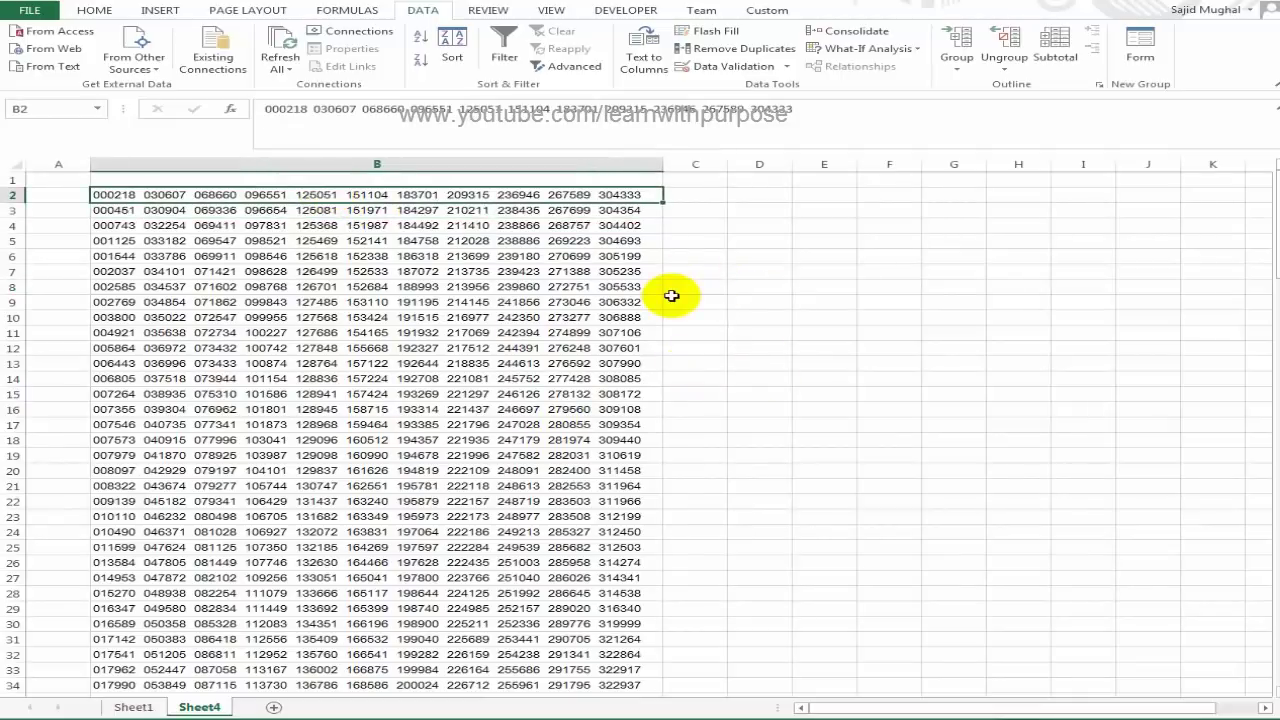
key("ctrl+shift+Down")
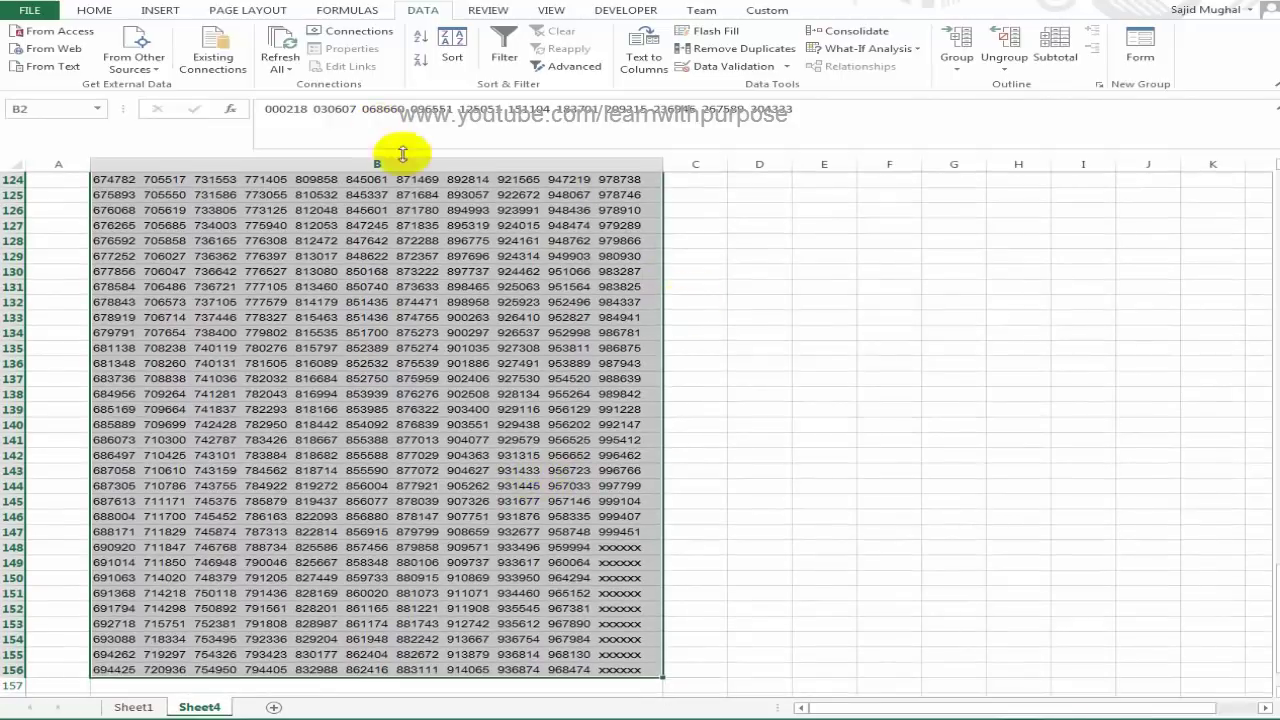
scroll(510, 420, "up", 17)
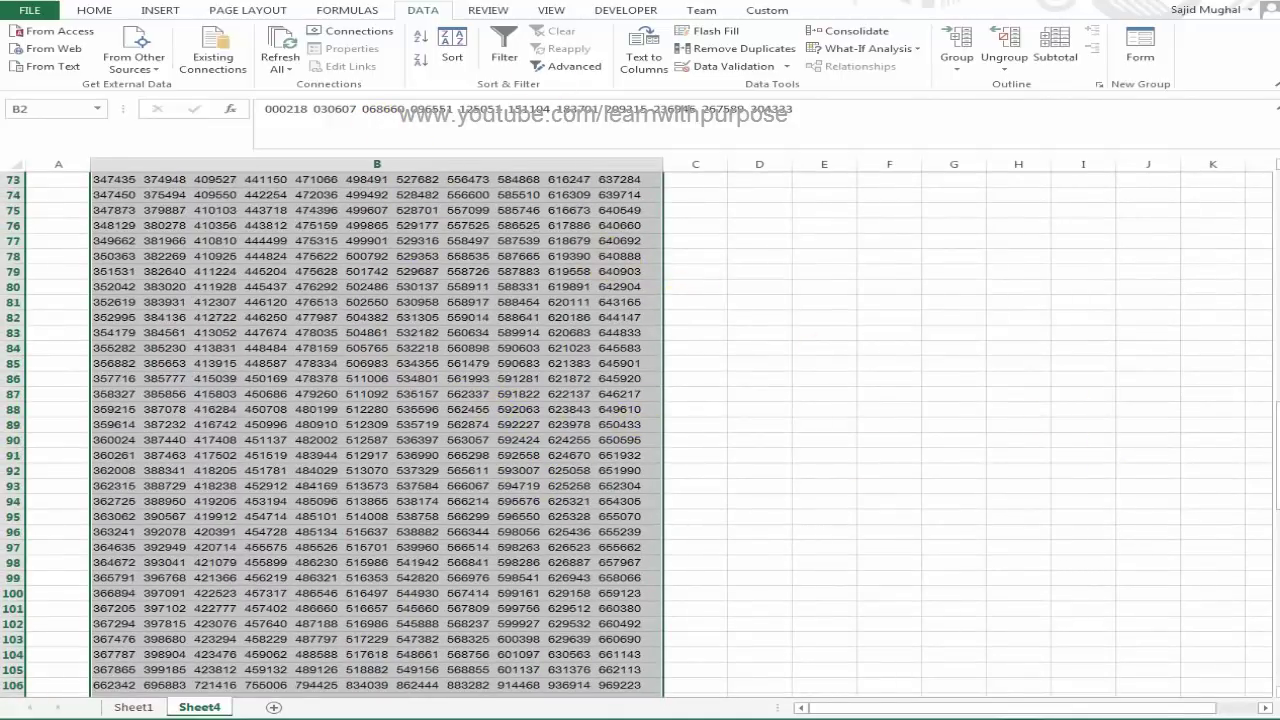
left_click(648, 66)
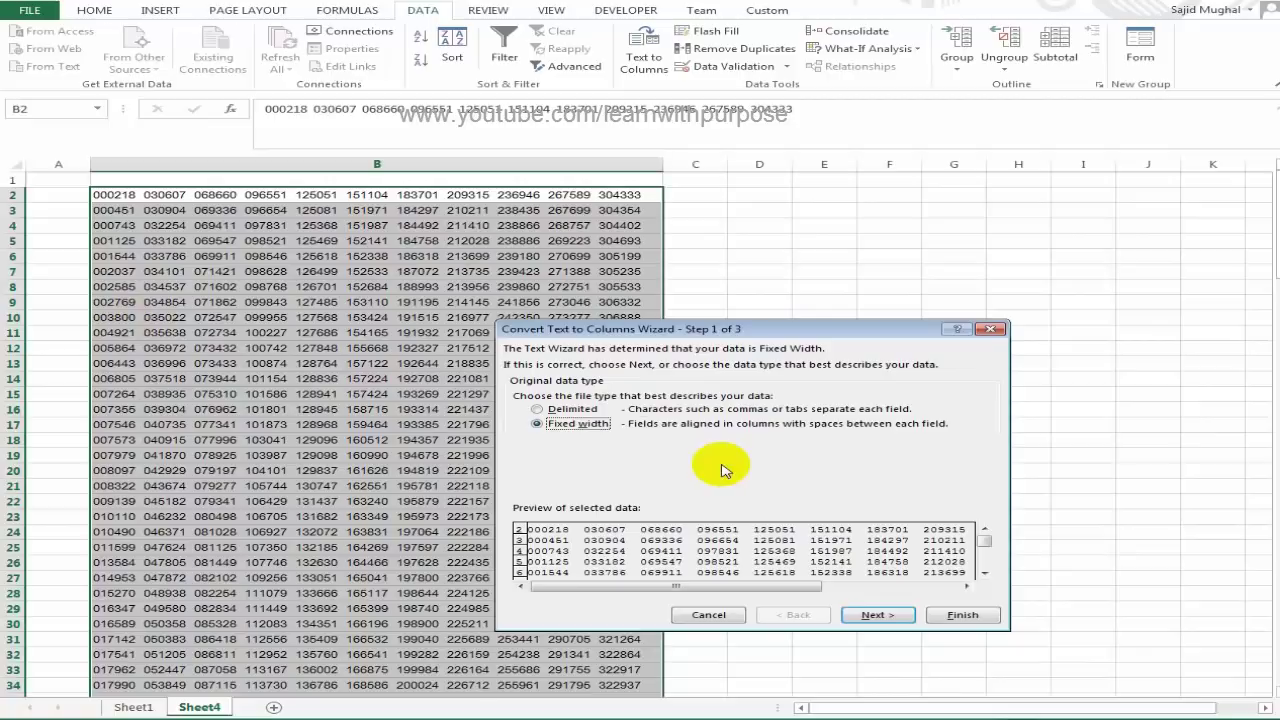
left_click(874, 615)
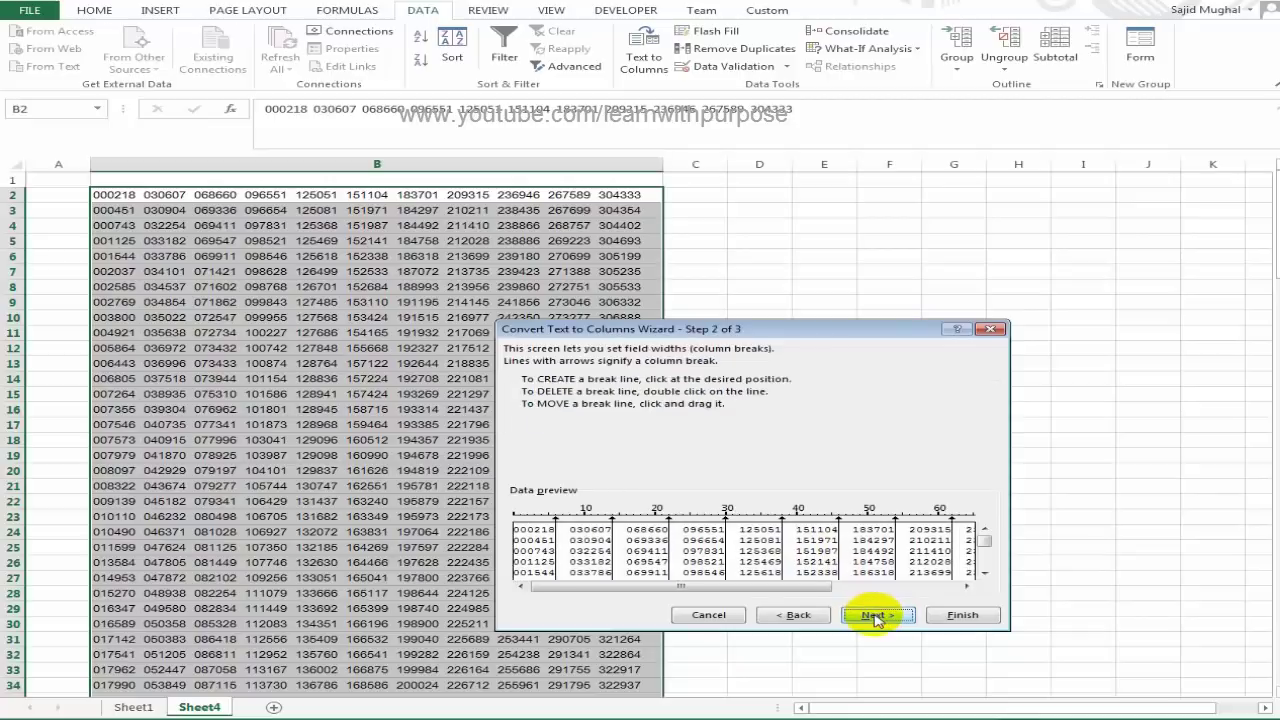
Accept the proposed column breaks and set the data format of the first three columns to Text
left_click(867, 617)
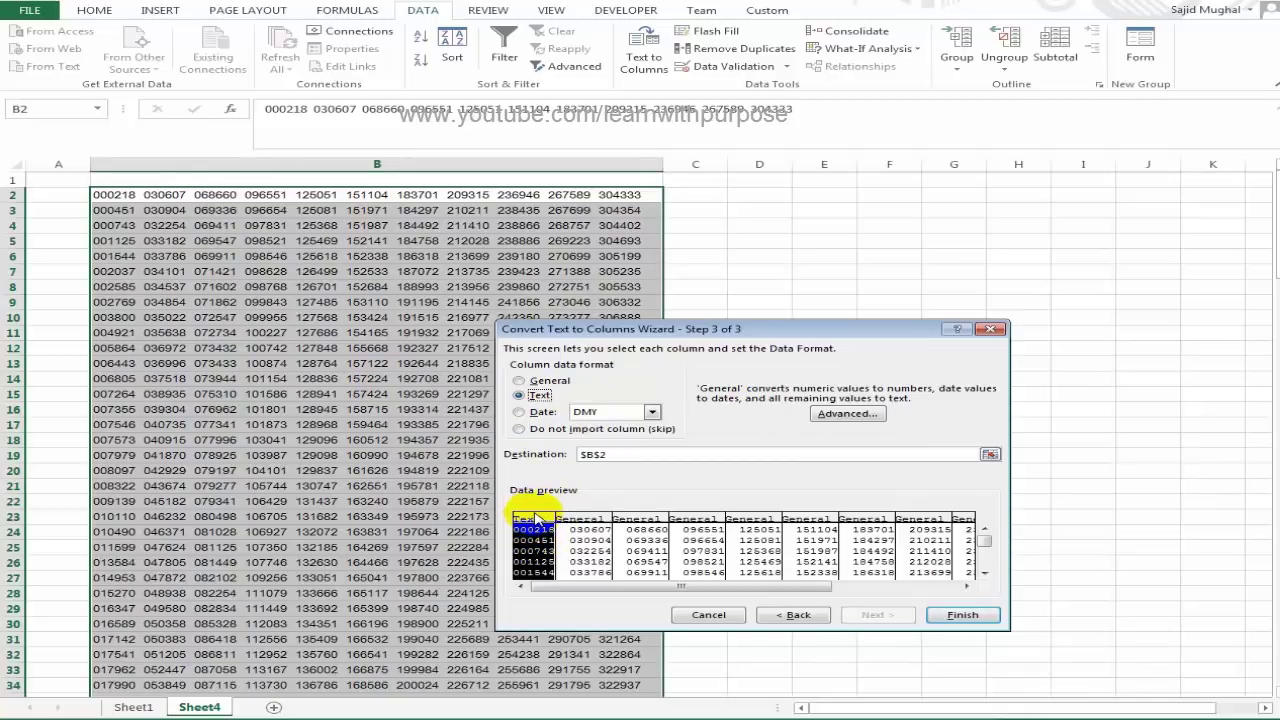
left_click(580, 530)
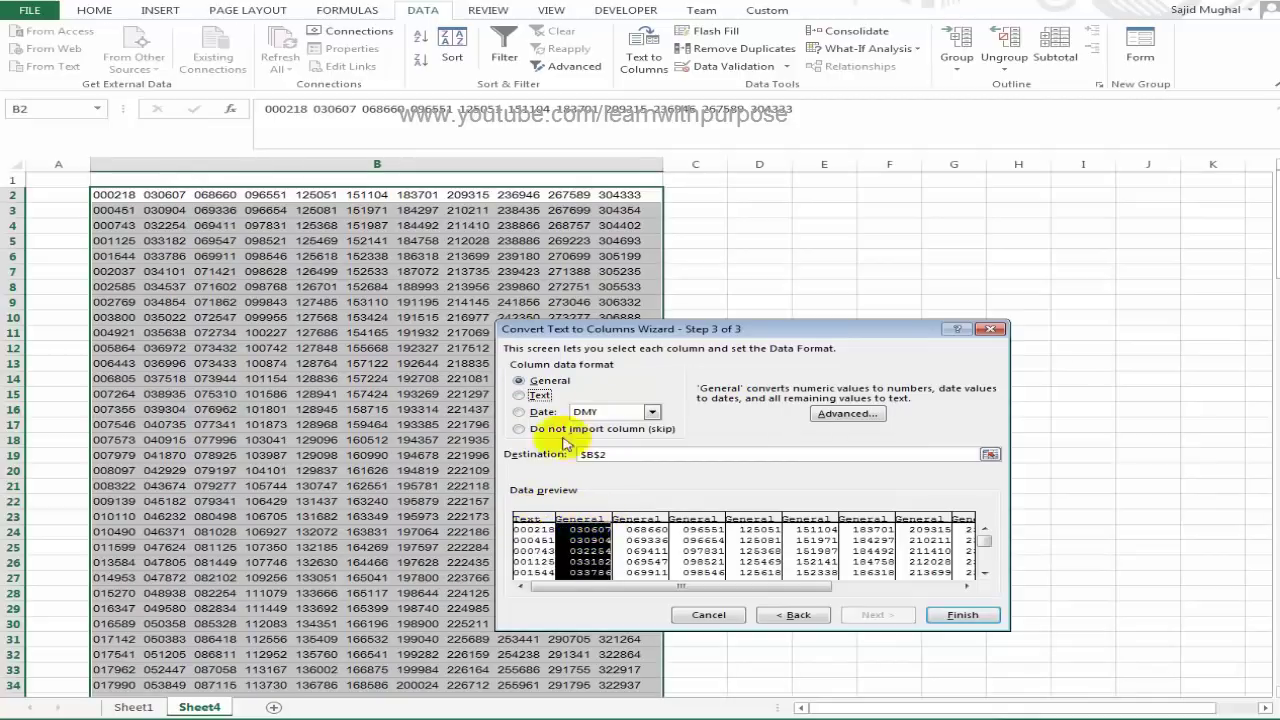
left_click(518, 395)
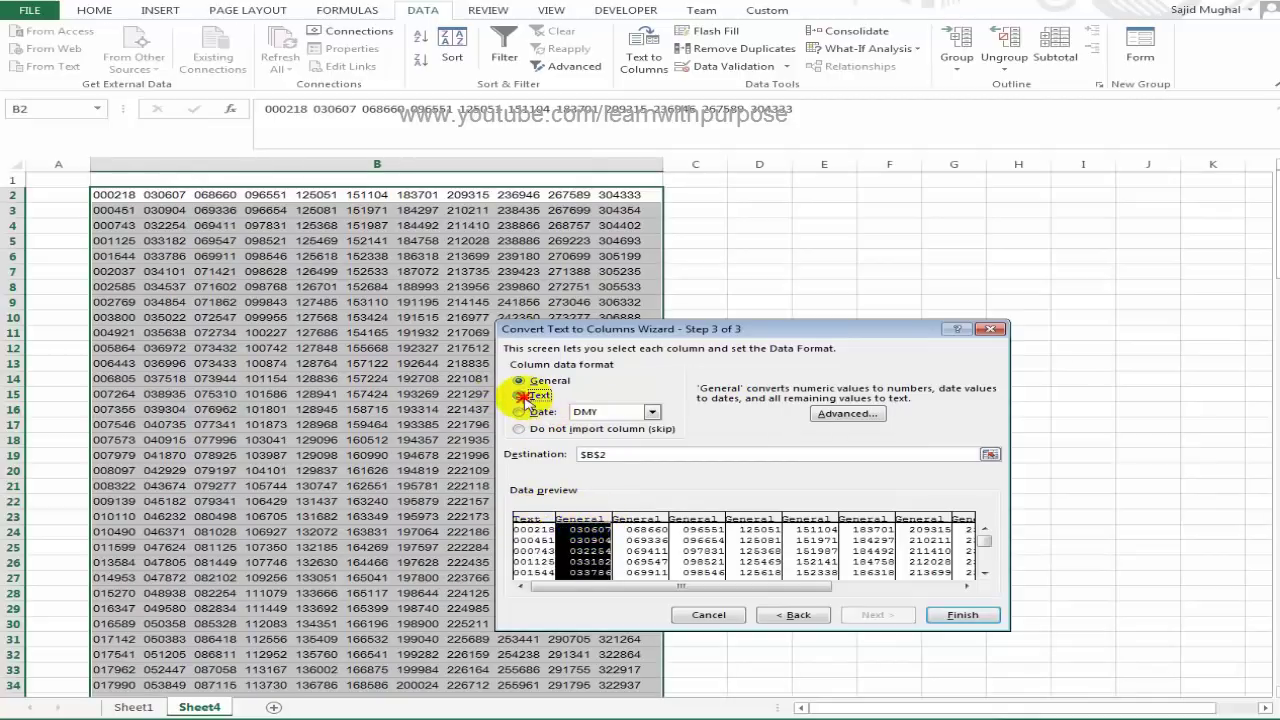
left_click(640, 527)
left_click(518, 395)
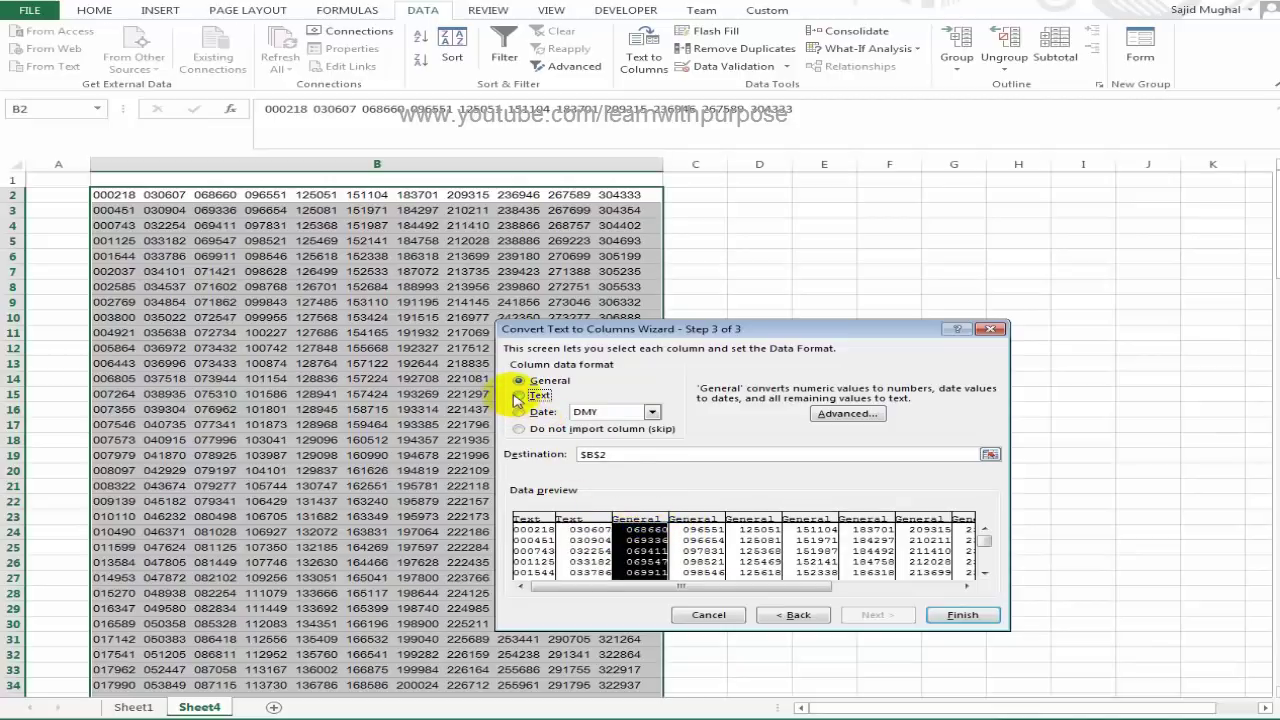
Set the data format of the fourth through seventh columns in the data preview to Text
left_click(712, 527)
left_click(518, 395)
left_click(752, 530)
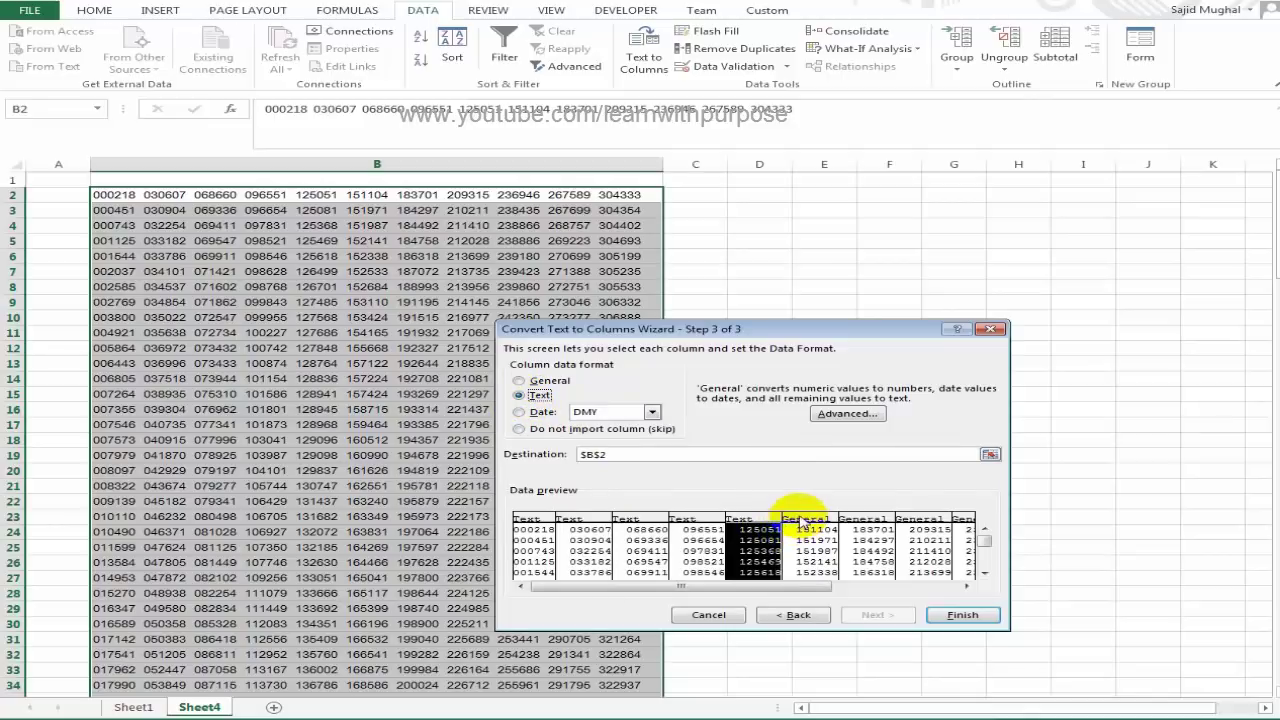
left_click(806, 525)
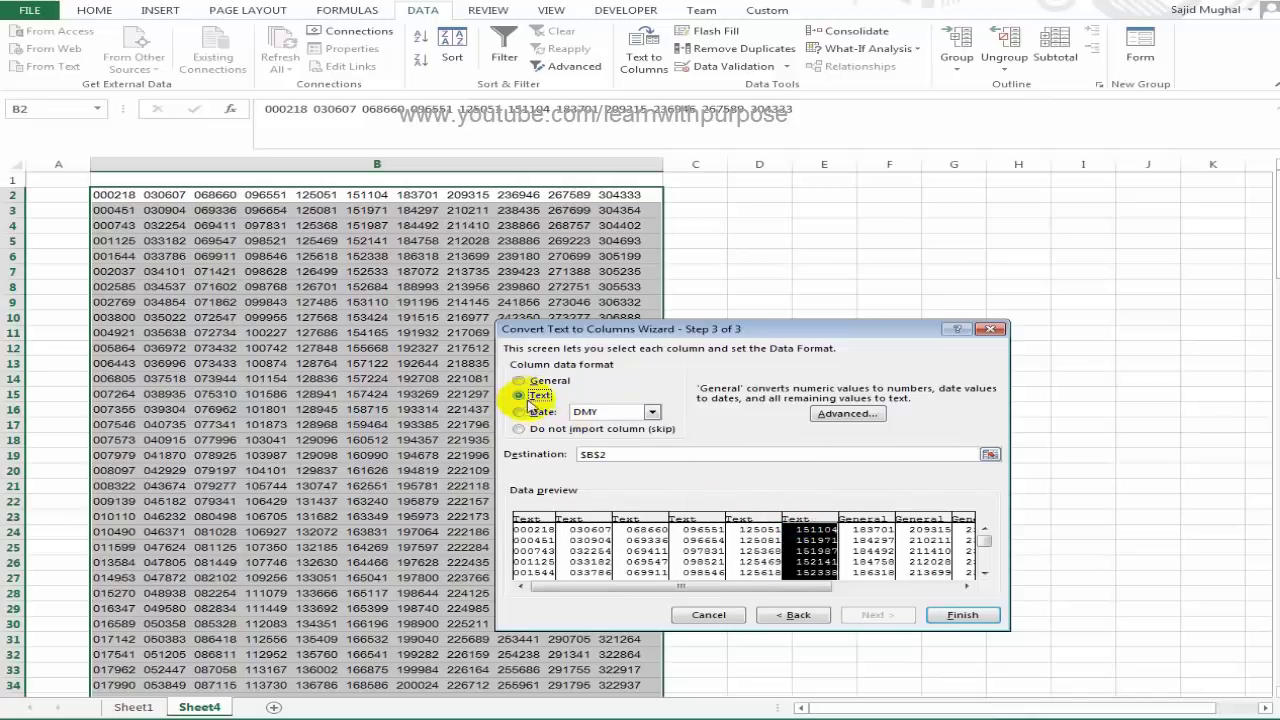
left_click(866, 528)
left_click(518, 395)
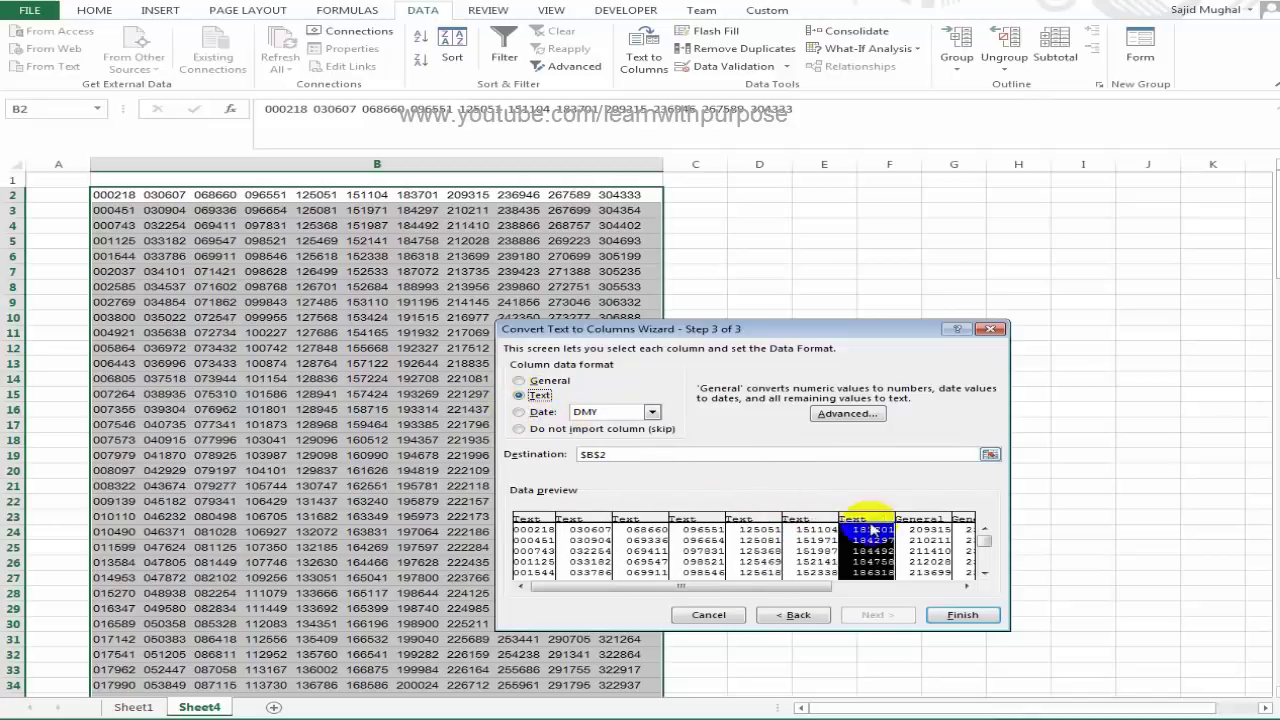
Set the data format of the eighth through eleventh columns in the data preview to Text
left_click_drag(806, 586, 858, 587)
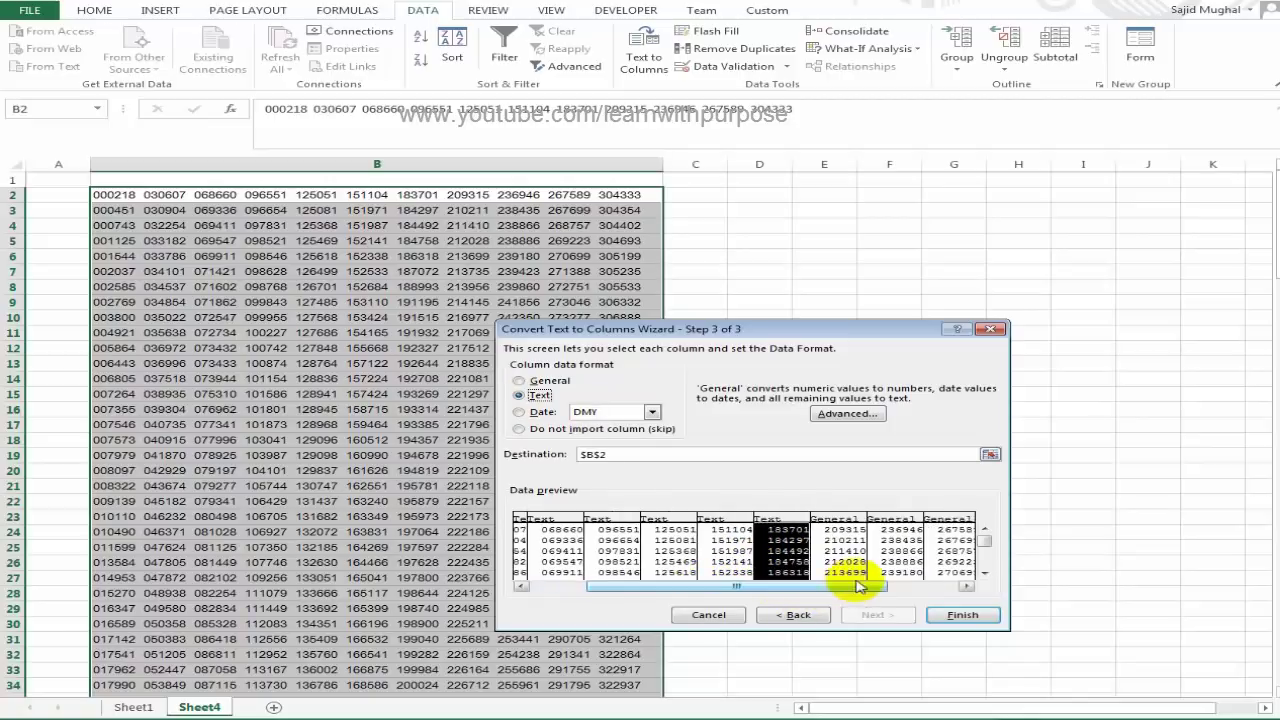
left_click(836, 522)
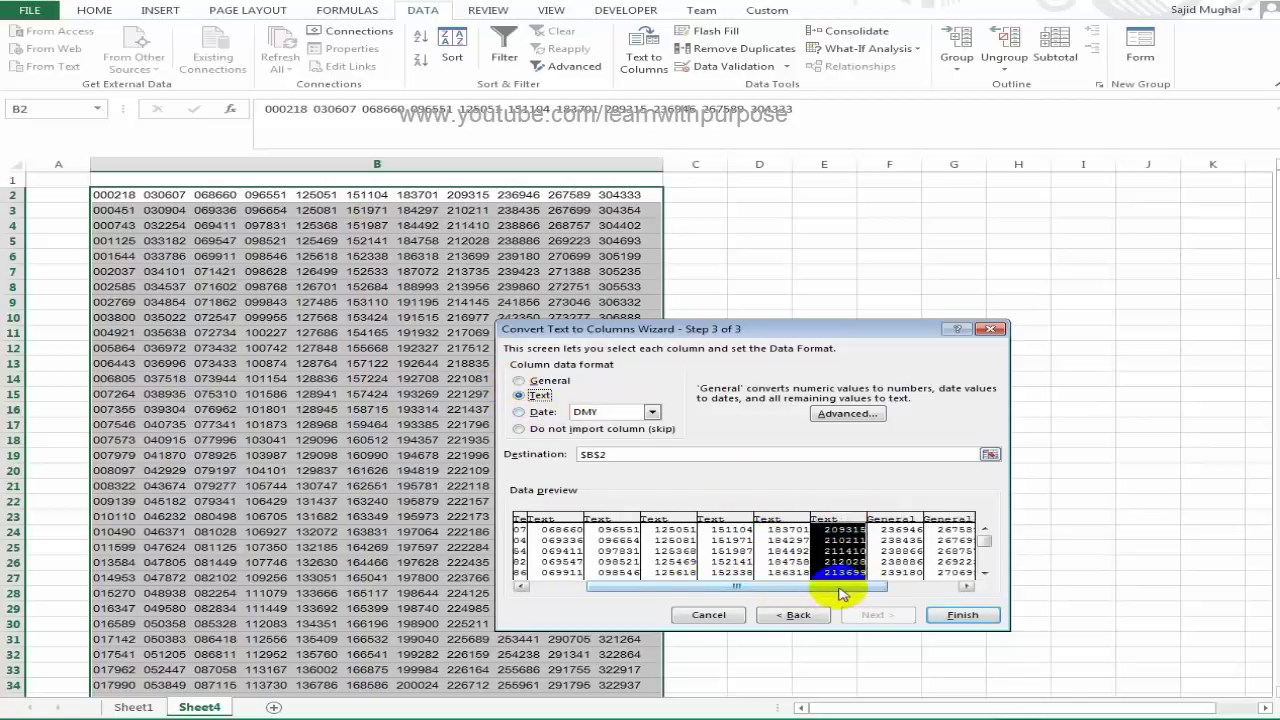
left_click_drag(830, 587, 895, 587)
left_click(806, 520)
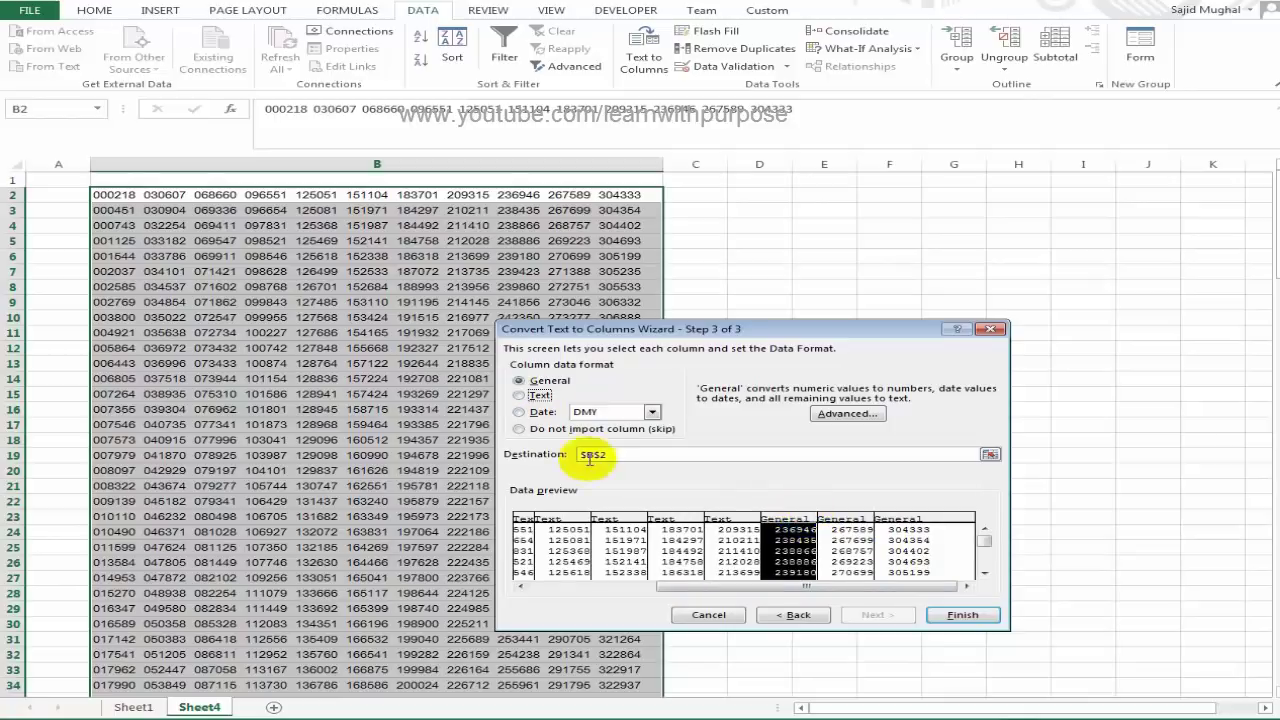
left_click(518, 395)
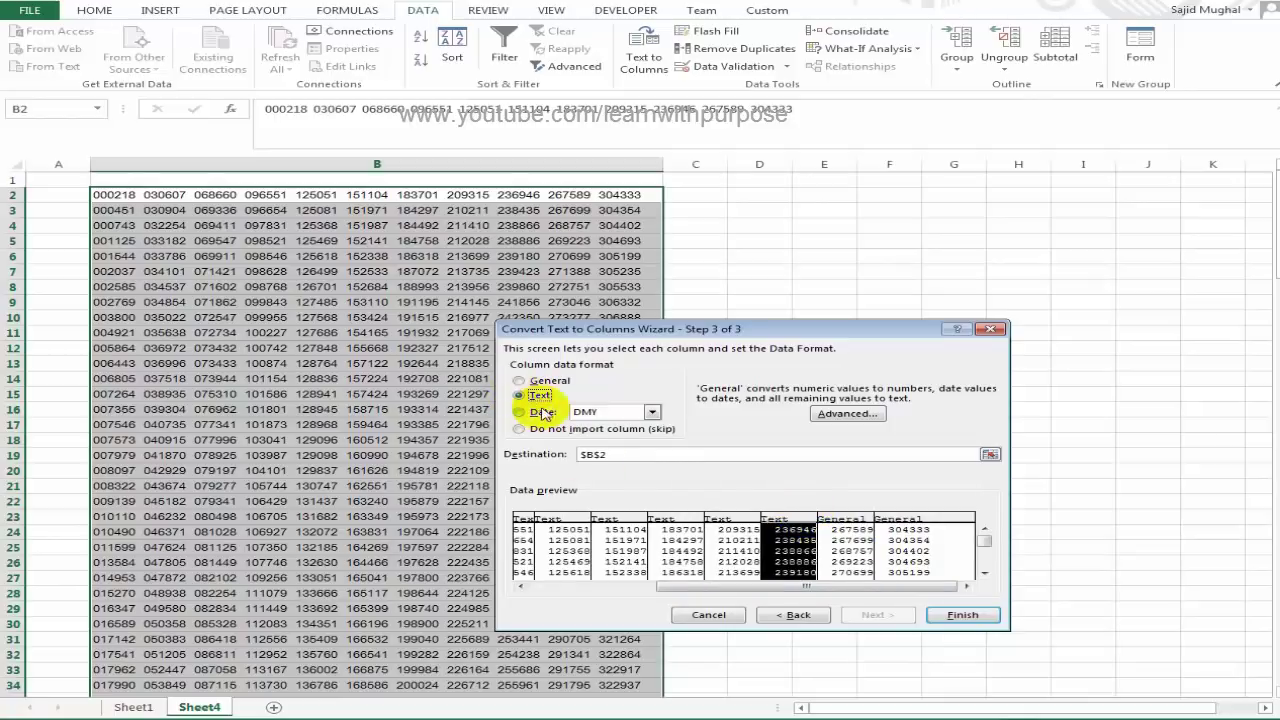
left_click(843, 527)
left_click(518, 395)
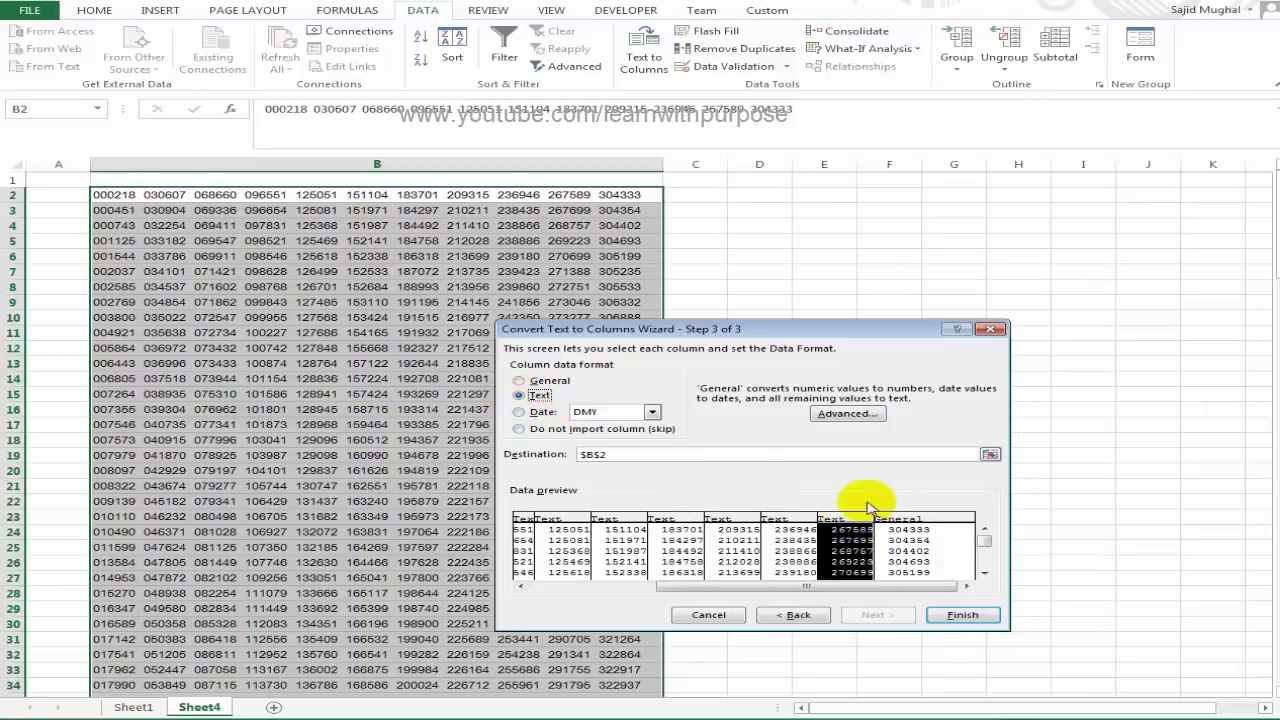
left_click(903, 527)
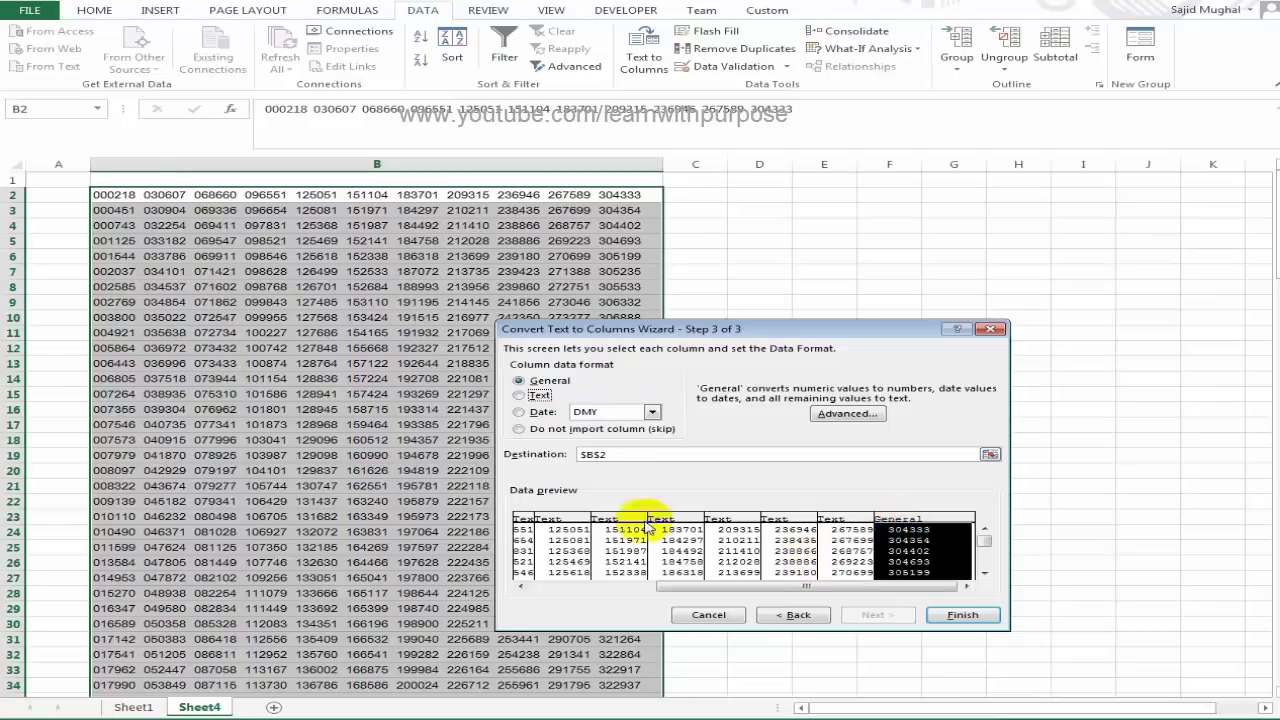
left_click(519, 395)
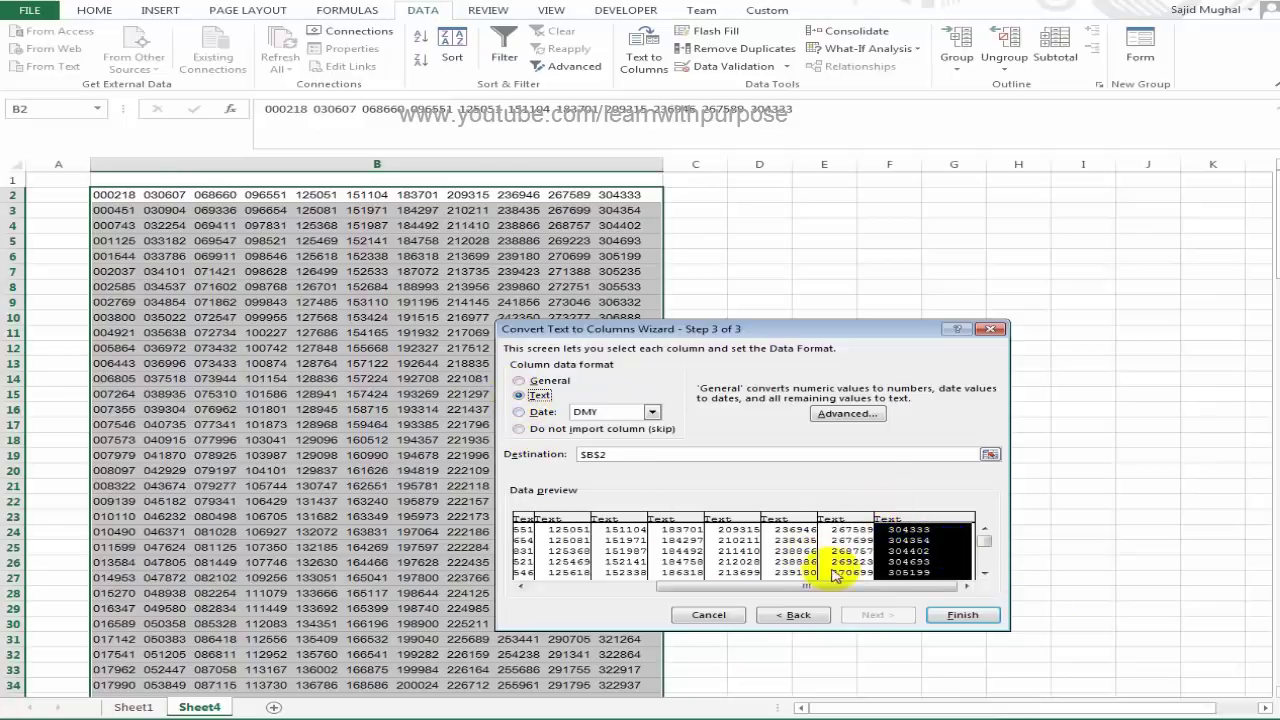
Check the column formats in the preview, finish the conversion with destination $B$2, and autofit column B
left_click_drag(864, 587, 686, 588)
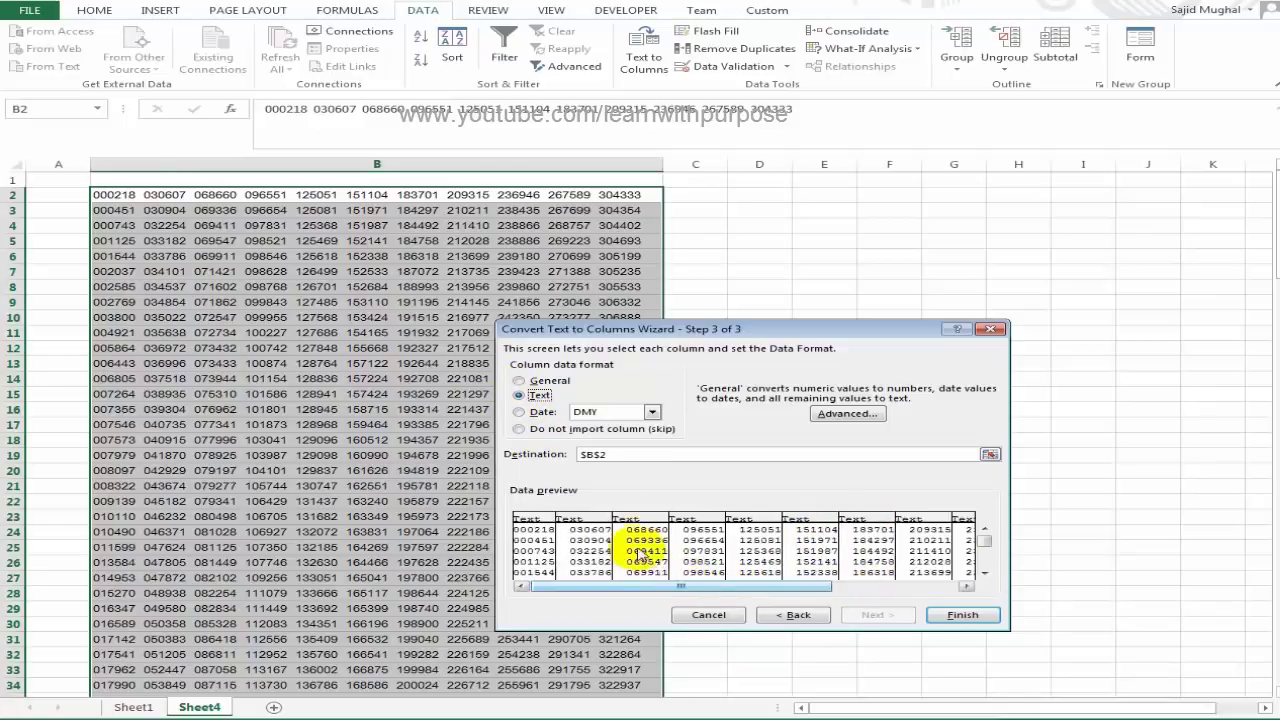
left_click_drag(776, 590, 966, 592)
left_click(963, 614)
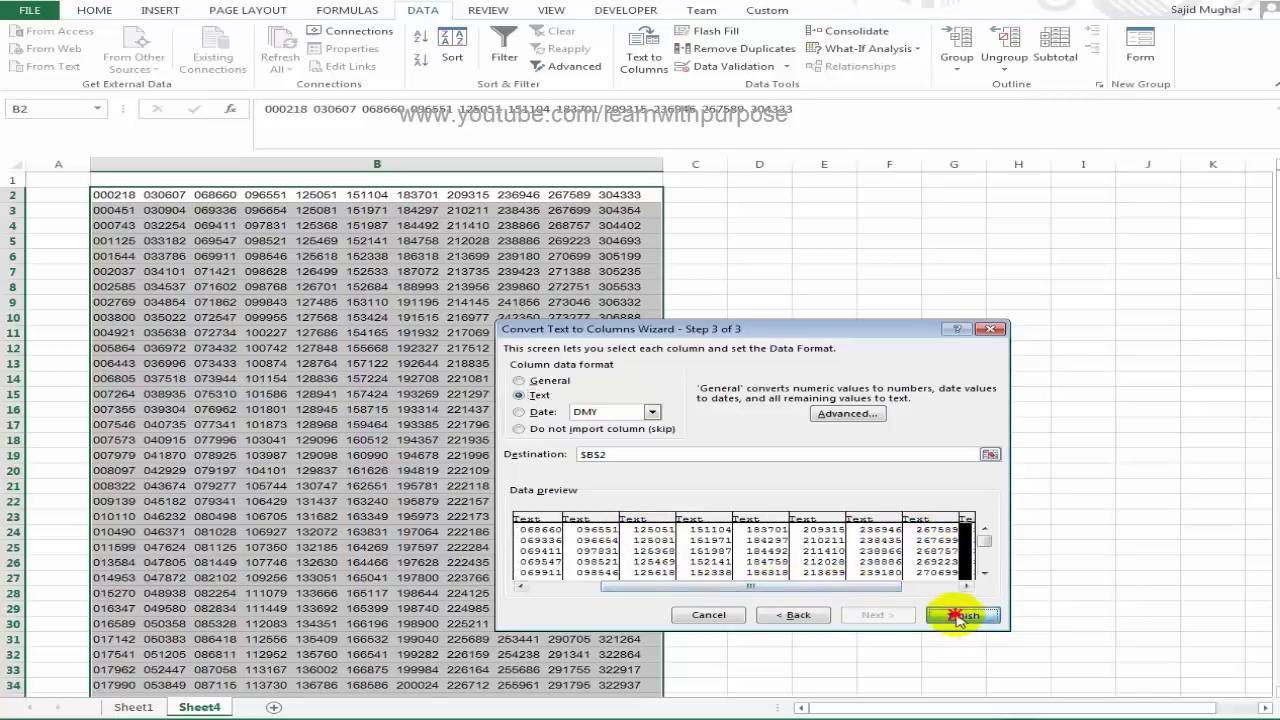
double_click(663, 164)
Review the split prize numbers in columns B to L for correct separation and leading zeros
left_click(243, 300)
scroll(486, 491, "down", 1)
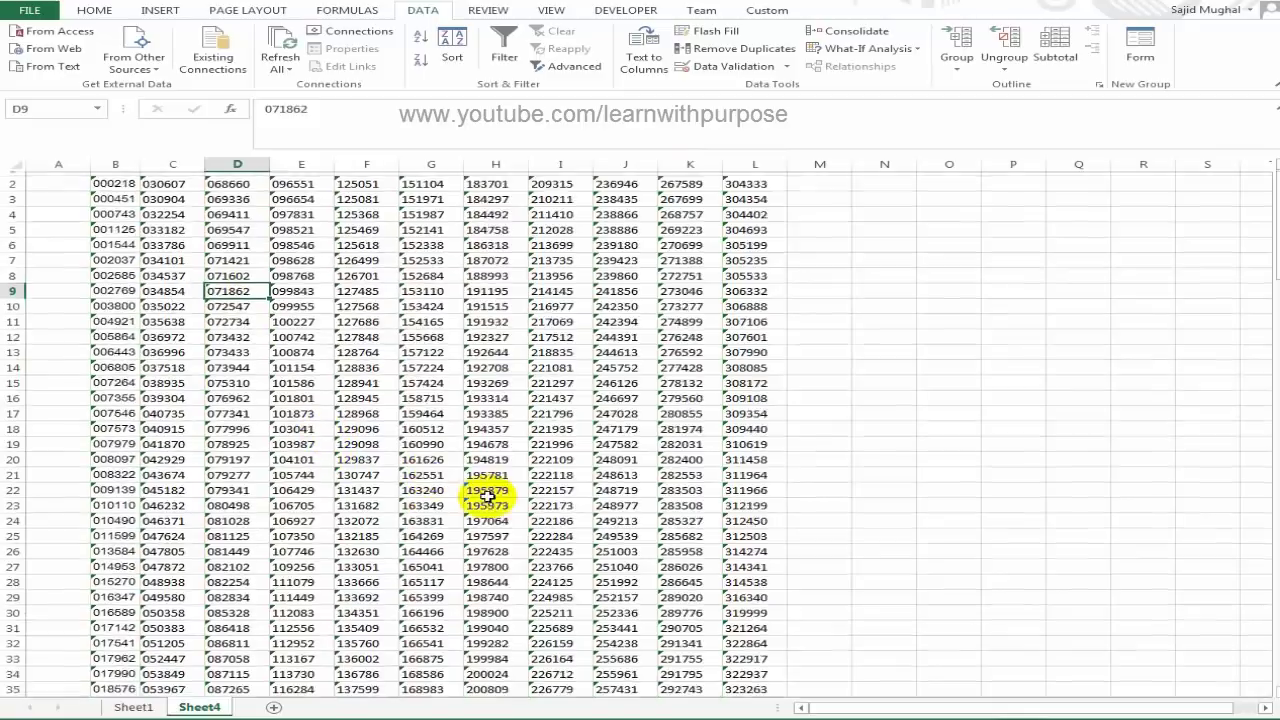
scroll(486, 491, "up", 1)
left_click(329, 317)
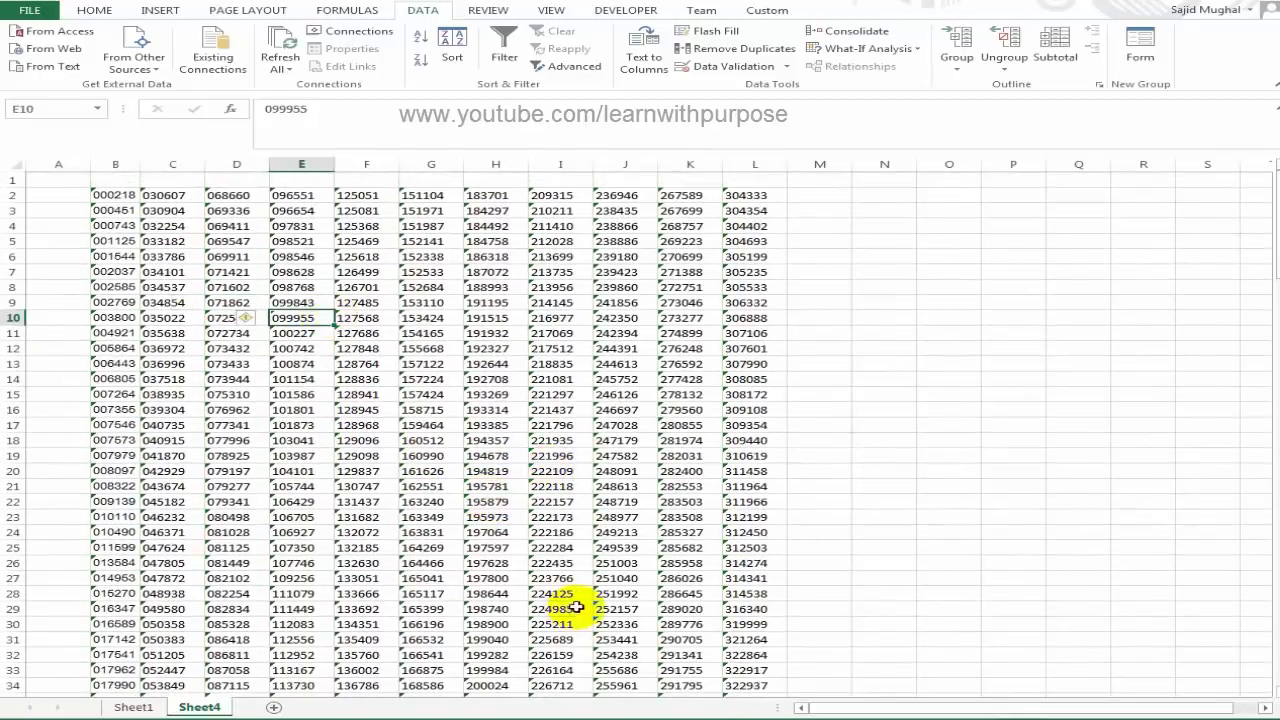
scroll(486, 523, "down", 5)
scroll(477, 525, "up", 2)
scroll(477, 525, "up", 3)
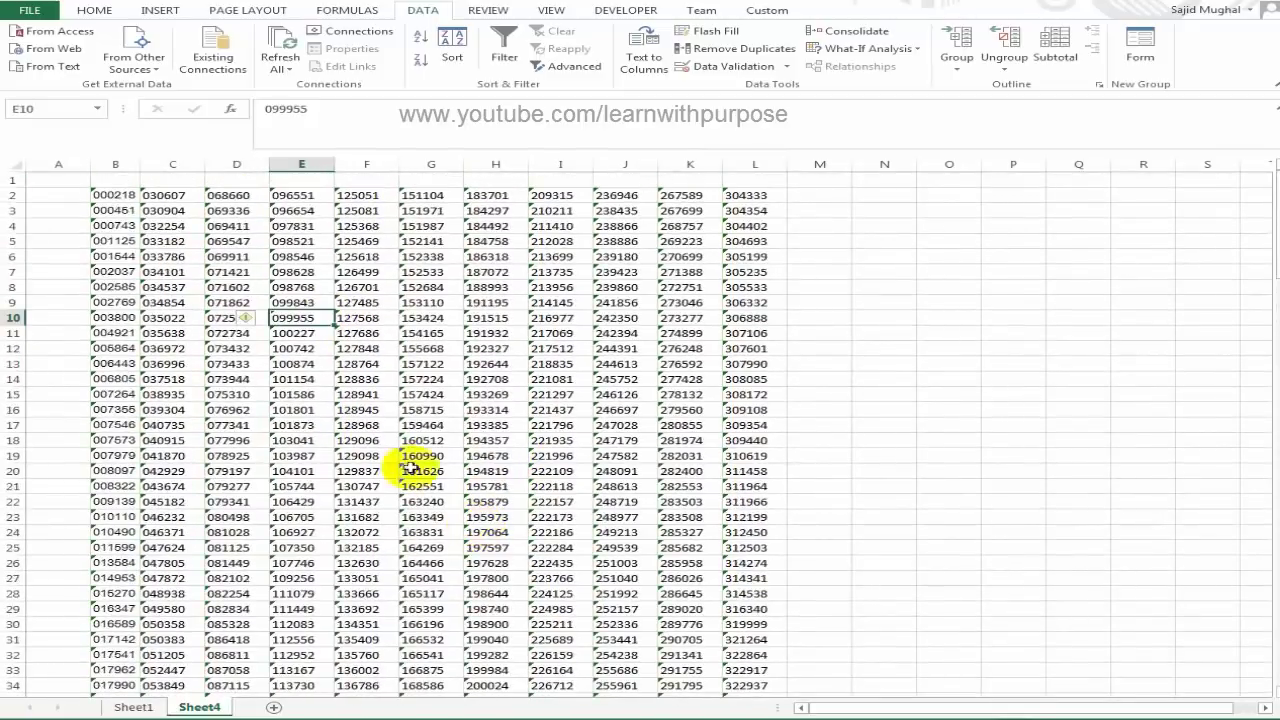
Move the number block C2:L156 beneath the column B entries, starting at B157
left_click(118, 256)
key("Up")
key("Up")
key("Up")
key("Up")
key("Right")
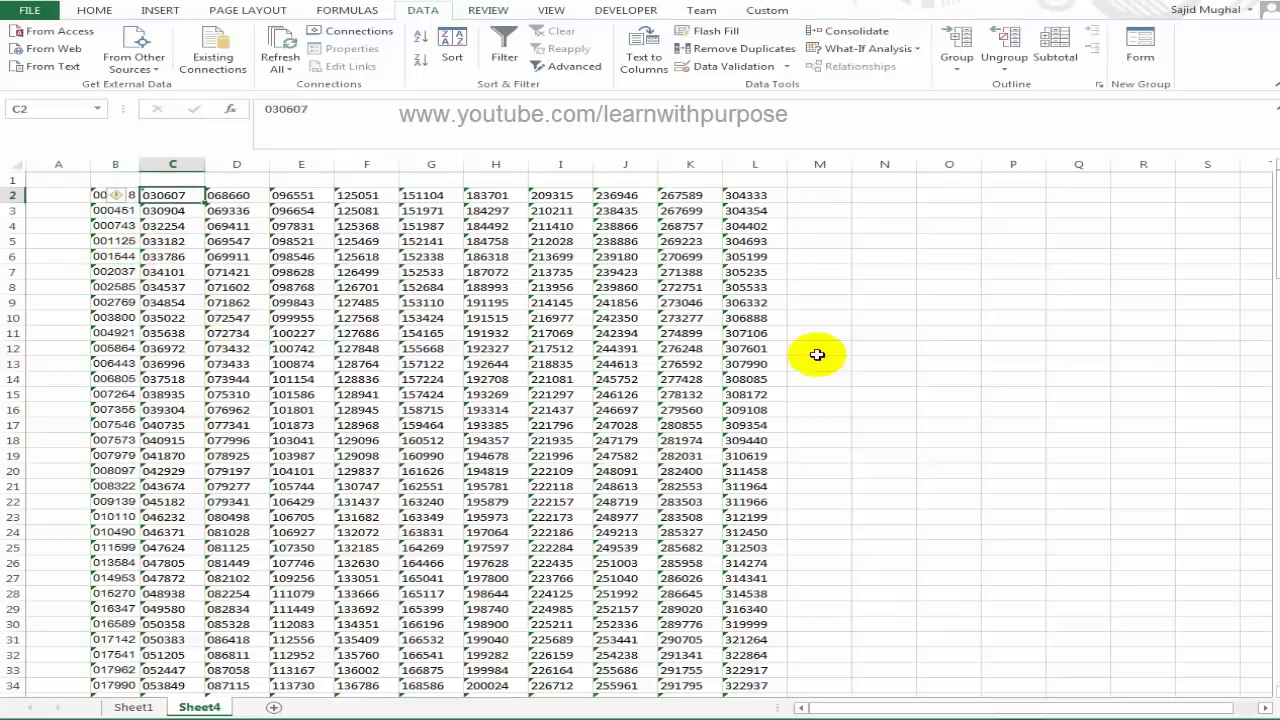
key("ctrl+shift+Right")
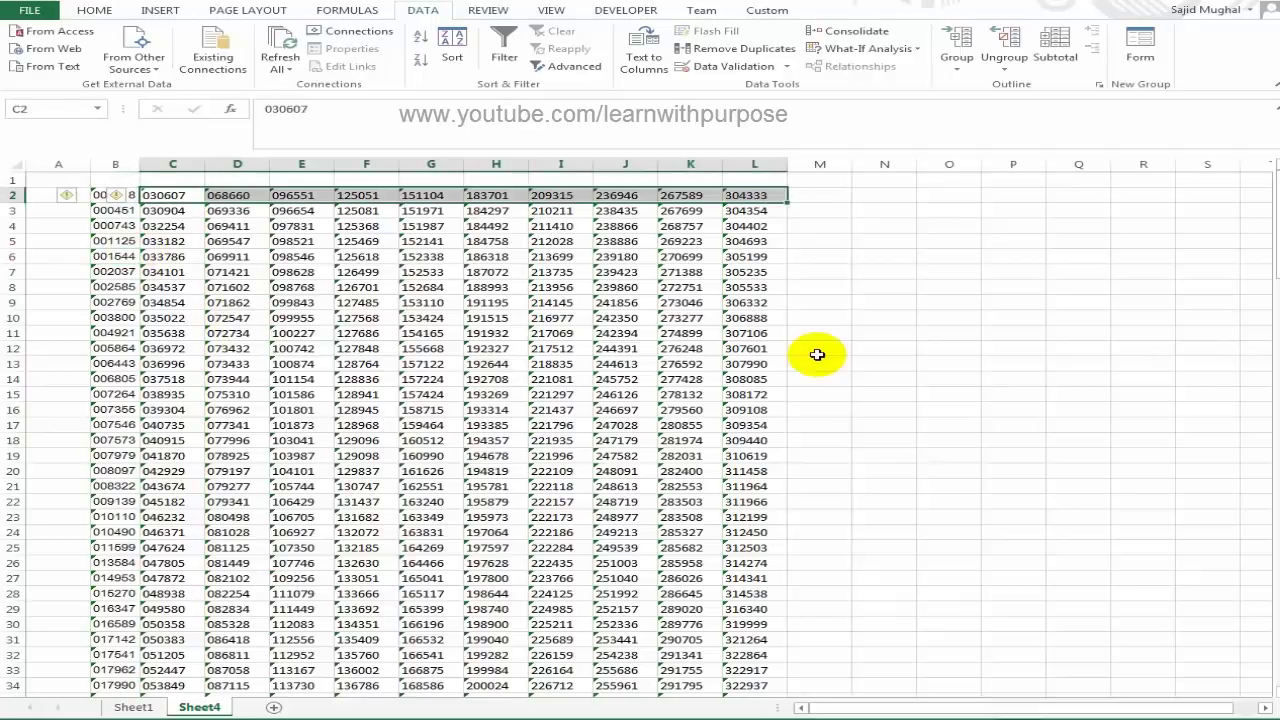
key("Left")
key("Right")
key("Left")
key("Right")
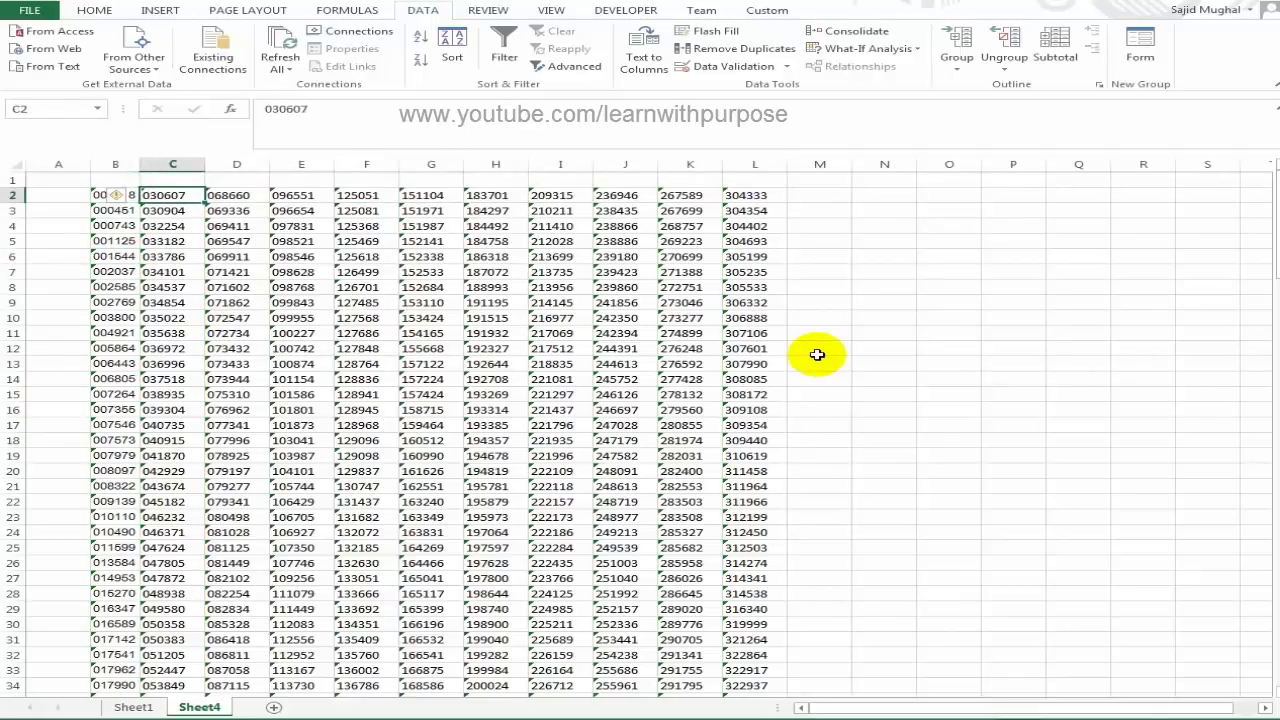
key("ctrl+shift+Right")
key("ctrl+shift+Down")
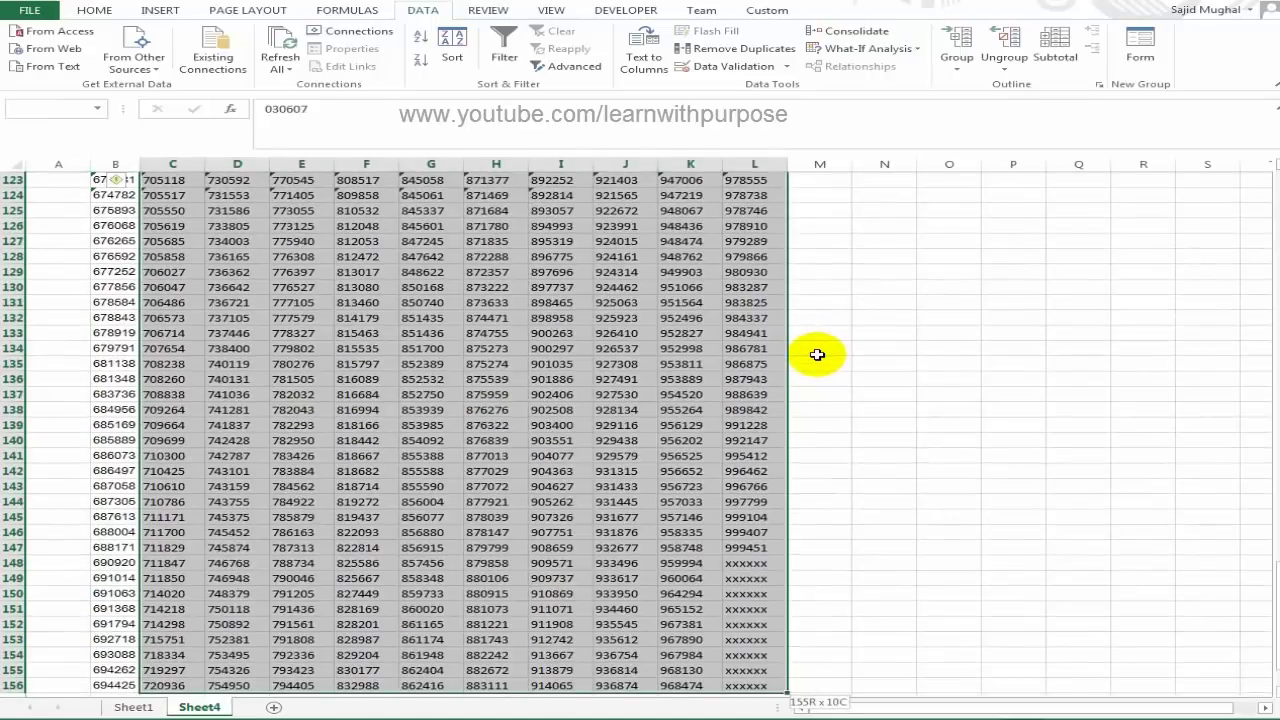
key("ctrl+c")
key("Left")
key("ctrl+Down")
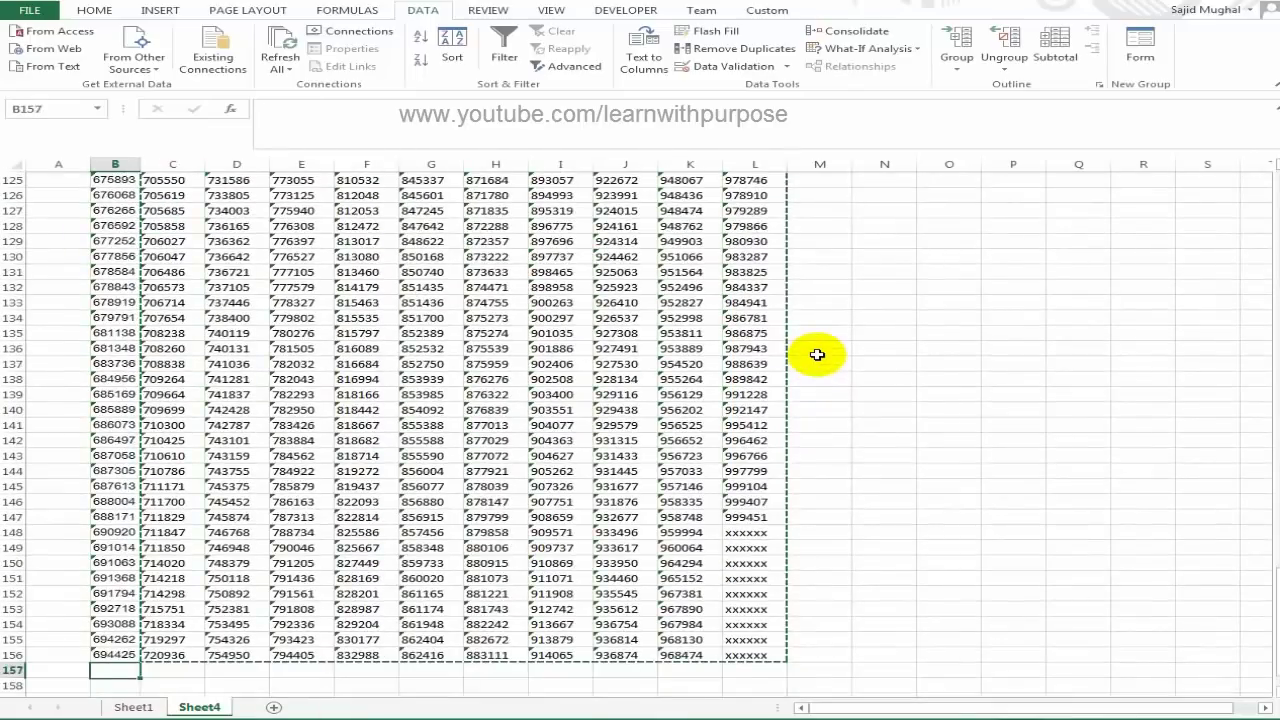
key("Down")
key("ctrl+v")
Move the number block C157:K311 beneath the column B entries, starting at B312
key("Right")
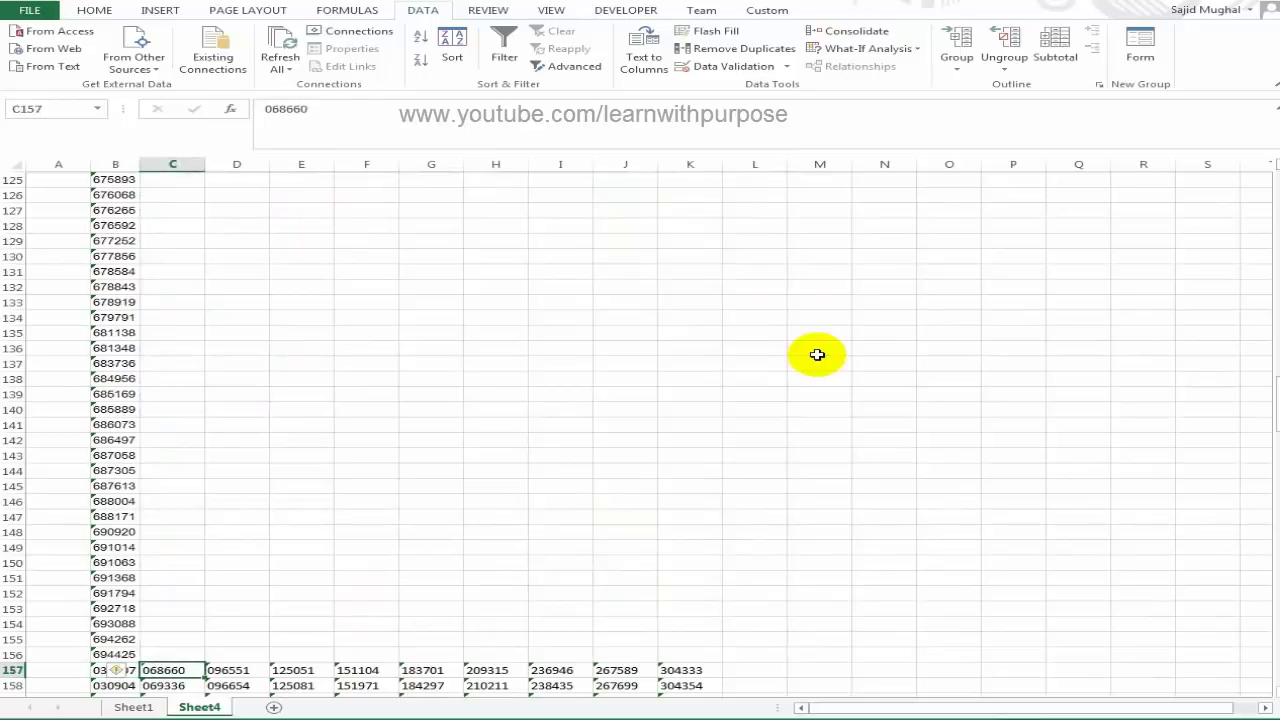
key("ctrl+shift+Right")
key("ctrl+shift+Down")
key("ctrl+x")
key("Left")
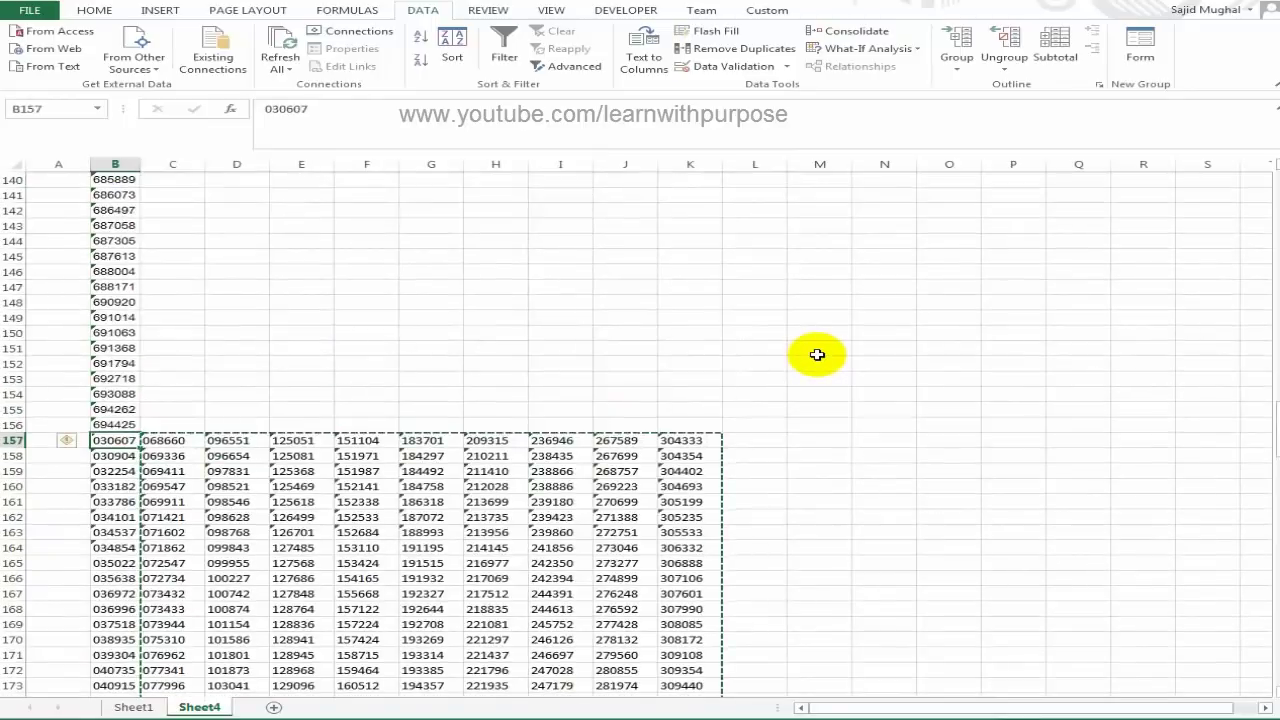
key("ctrl+Down")
key("Down")
key("ctrl+v")
Move the number block C312:J466 beneath the column B entries, starting at B467
key("Right")
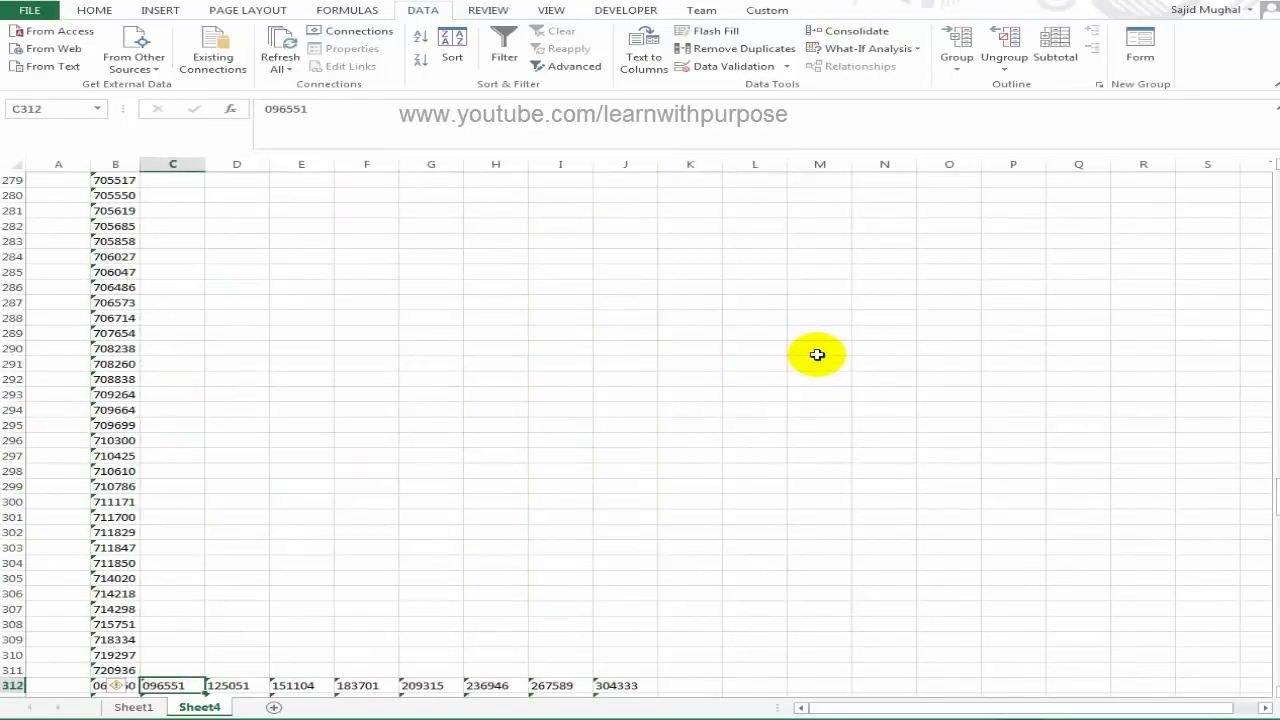
key("ctrl+shift+Right")
key("ctrl+shift+Down")
key("ctrl+x")
key("Left")
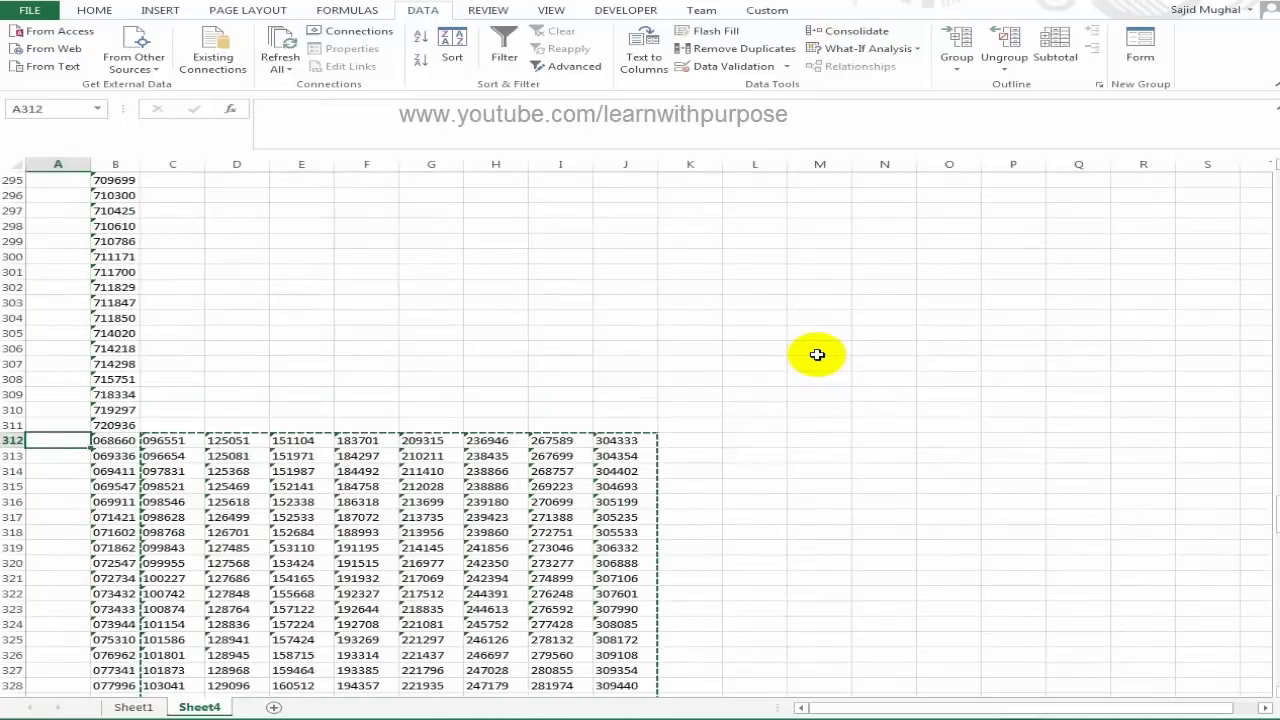
key("ctrl+Down")
key("Down")
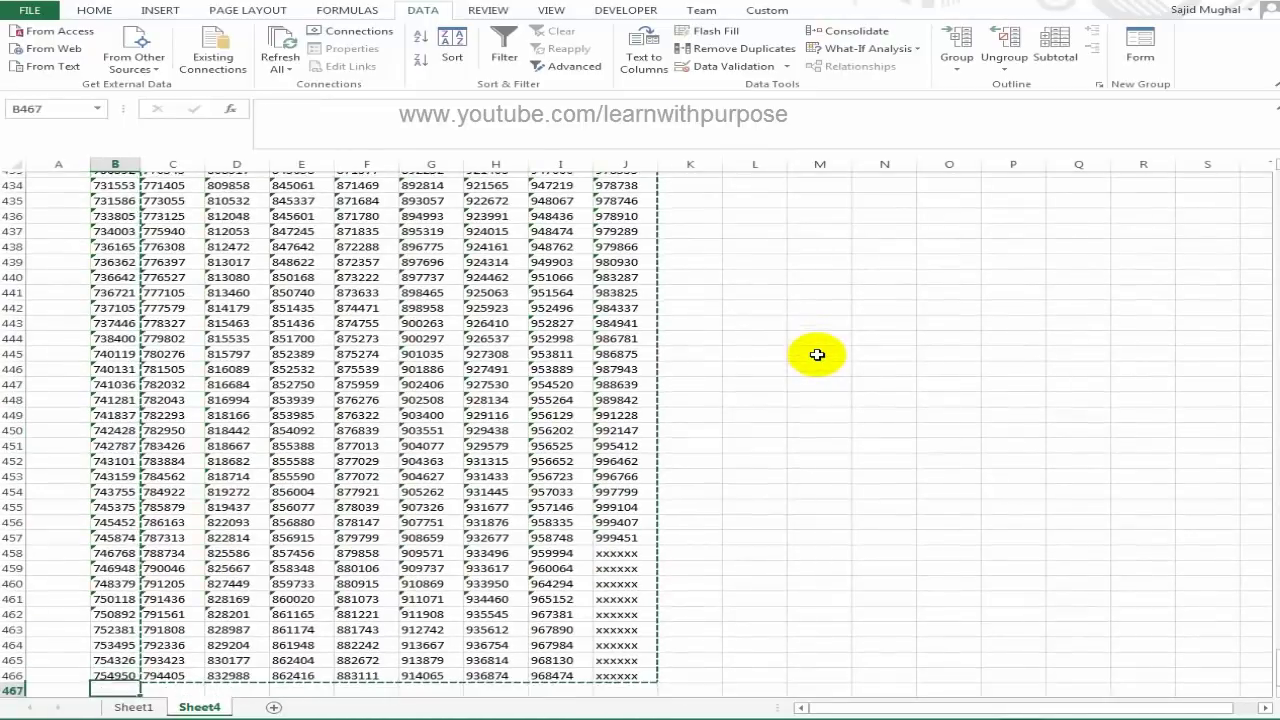
key("ctrl+v")
Move the number block C467:I621 beneath the column B entries, starting at B622
key("Up")
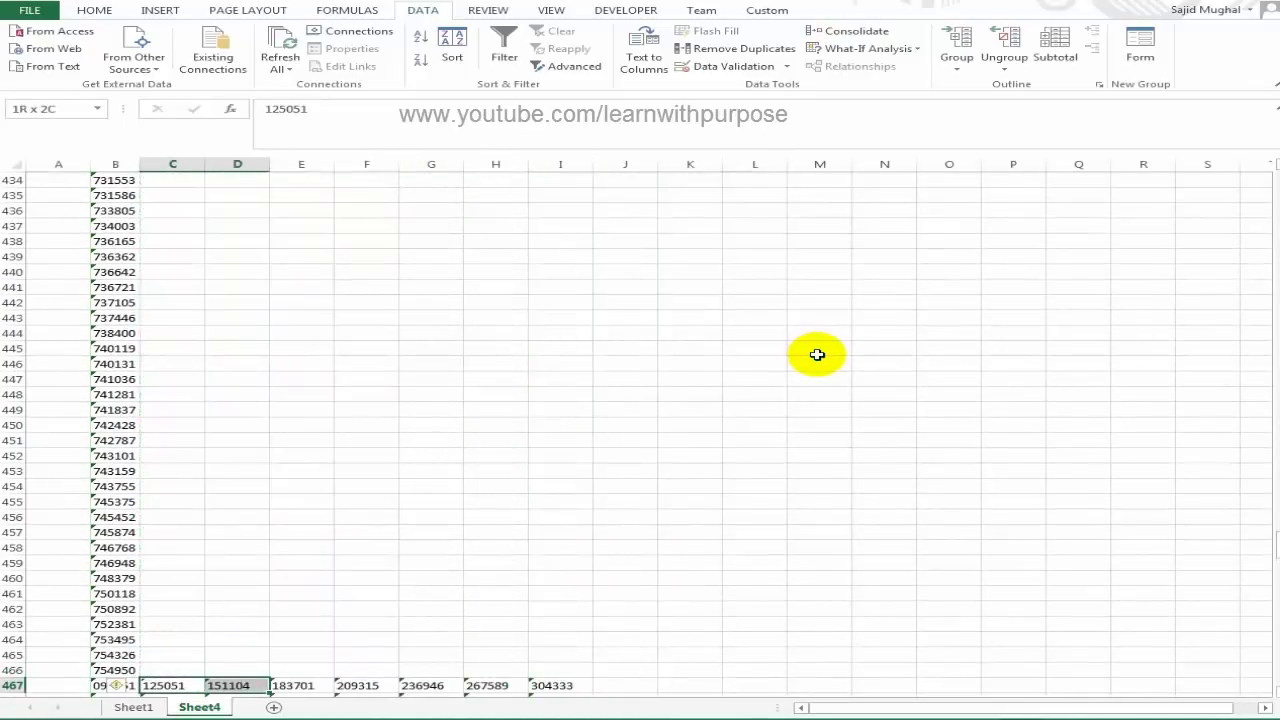
key("ctrl+shift+Down")
key("ctrl+x")
key("Left")
key("ctrl+Down")
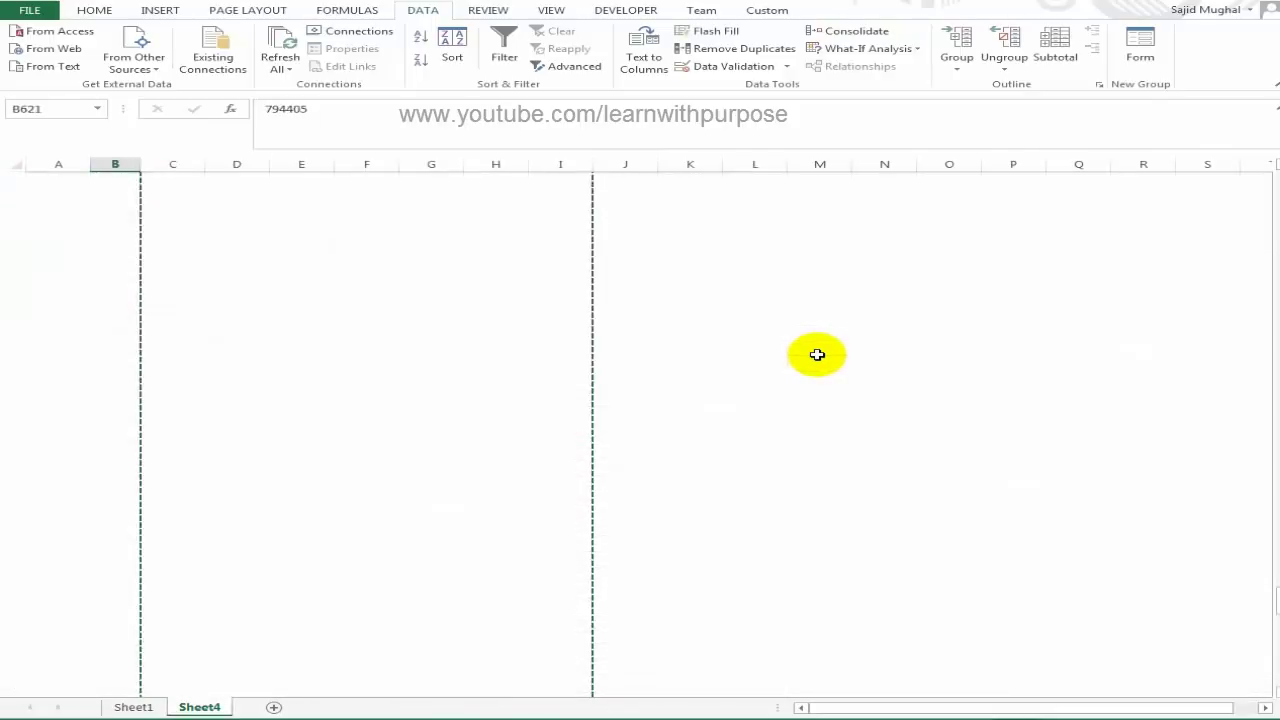
key("Down")
key("Down")
key("ctrl+v")
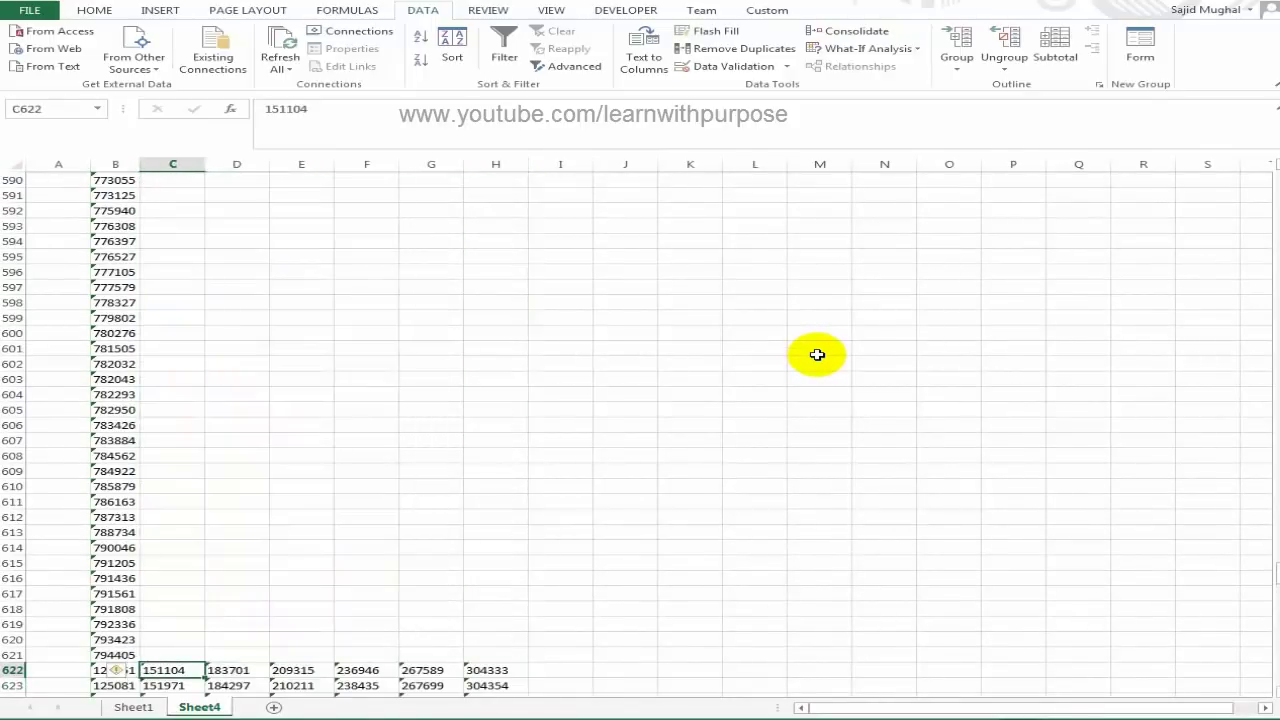
Move the number block C622:H776 beneath the column B entries, starting at B777
key("ctrl+shift+Down")
key("ctrl+x")
key("Left")
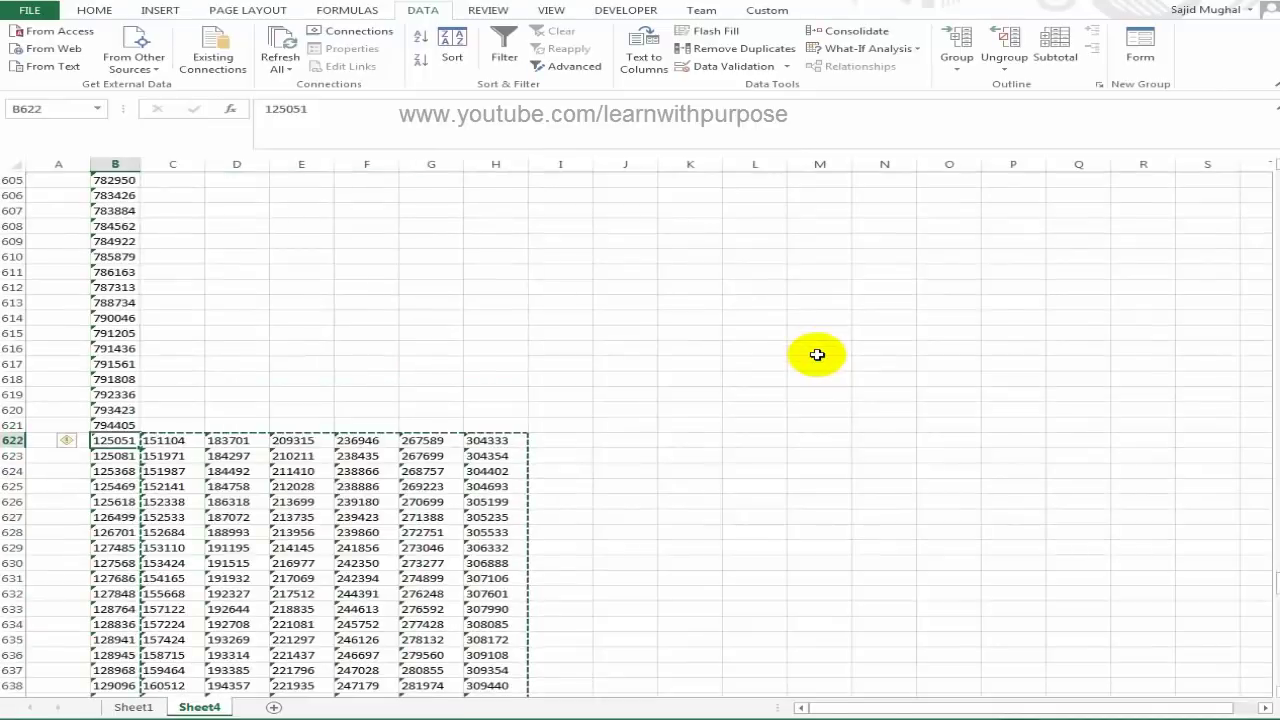
key("ctrl+Down")
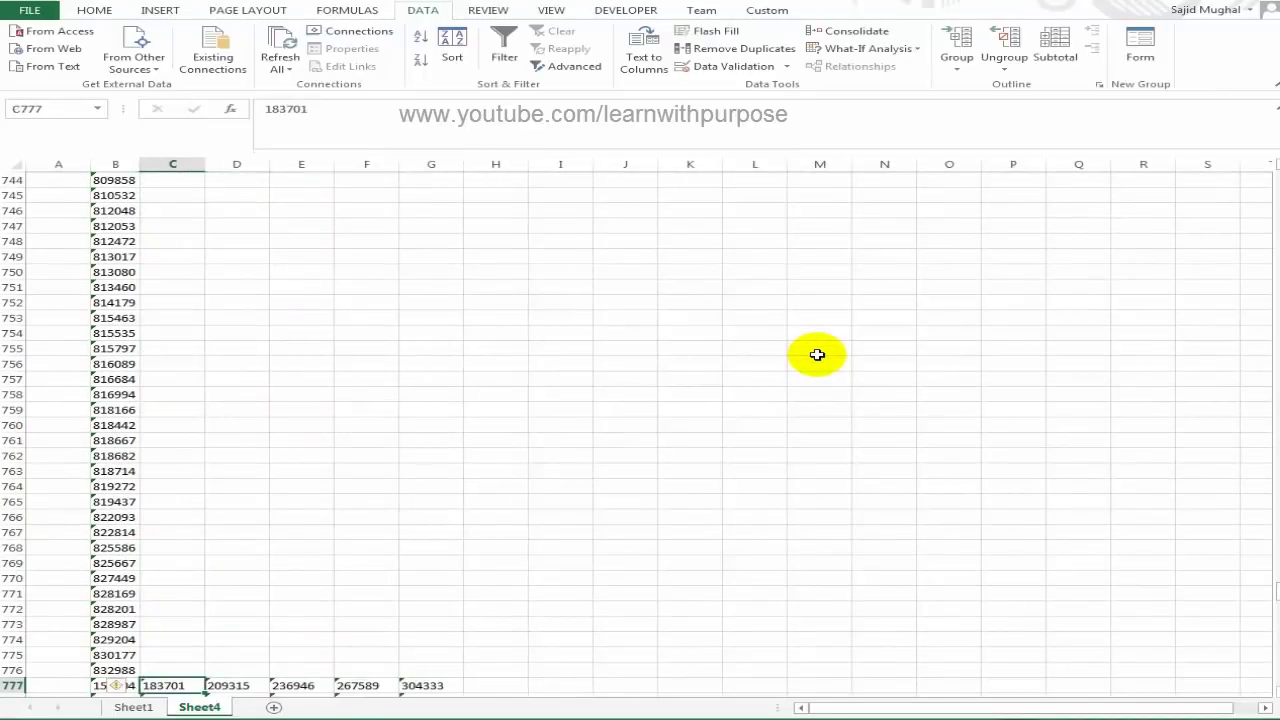
Move the number block C777:G931 beneath the column B entries, starting at B932
key("ctrl+shift+Down")
key("ctrl+x")
key("Left")
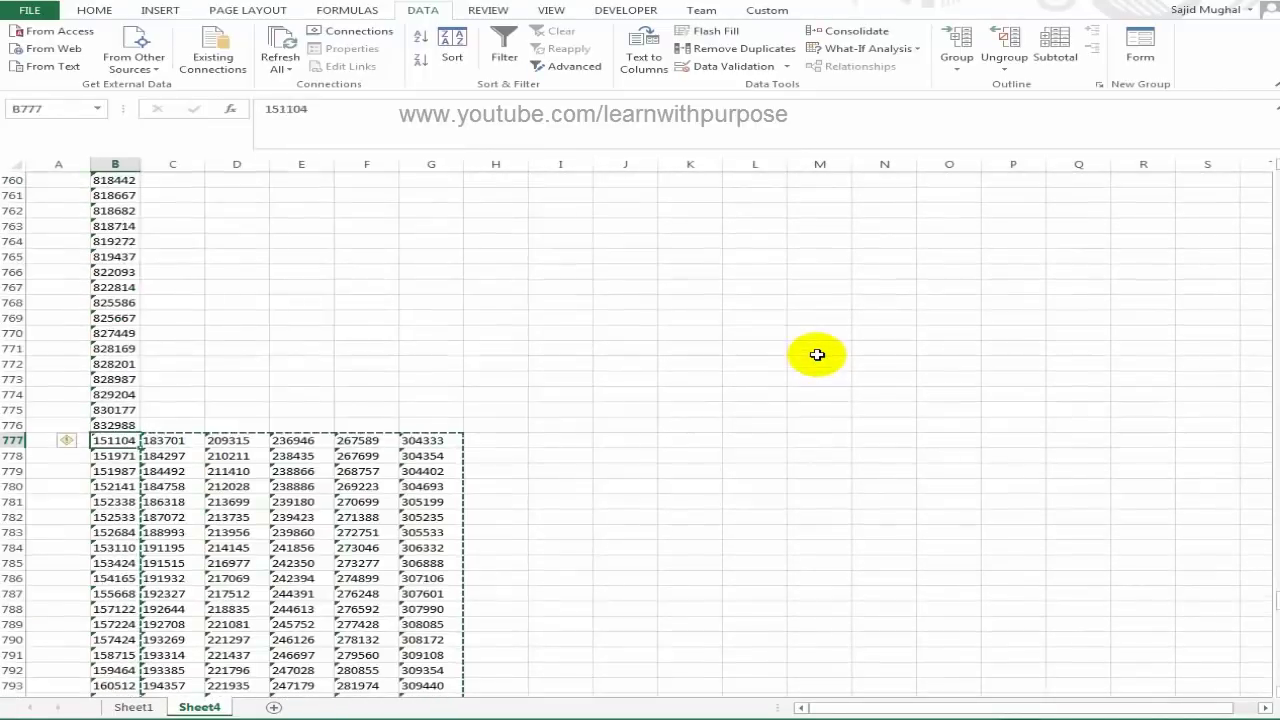
key("ctrl+Down")
key("ctrl+v")
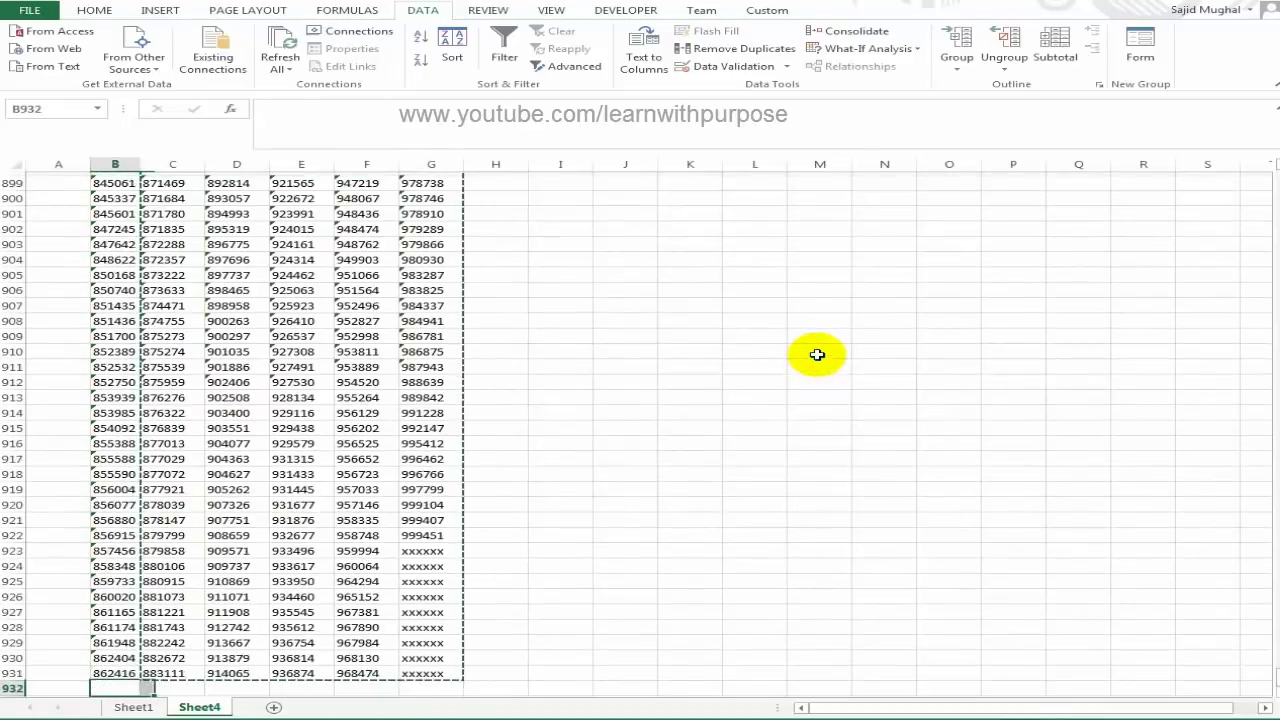
Move the number block C932:F1086 beneath the column B entries, starting at B1087
key("ctrl+shift+Down")
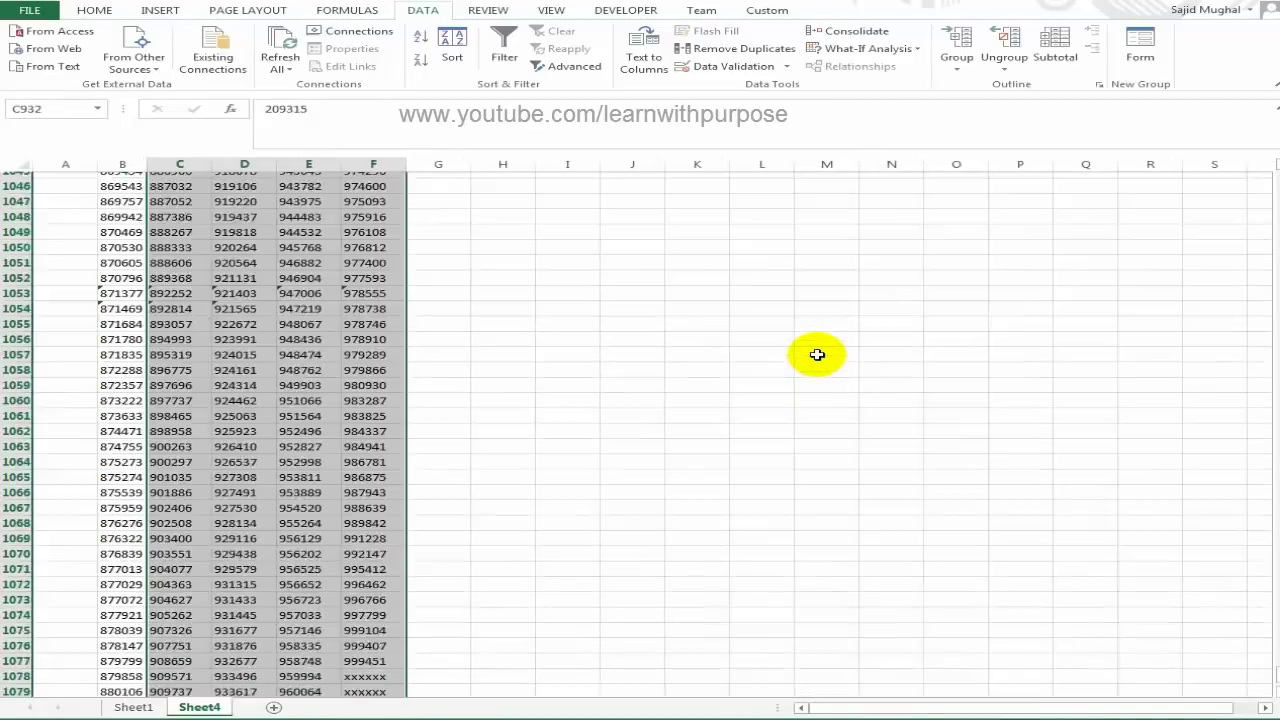
key("ctrl+x")
key("Left")
key("ctrl+Down")
key("Down")
key("Down")
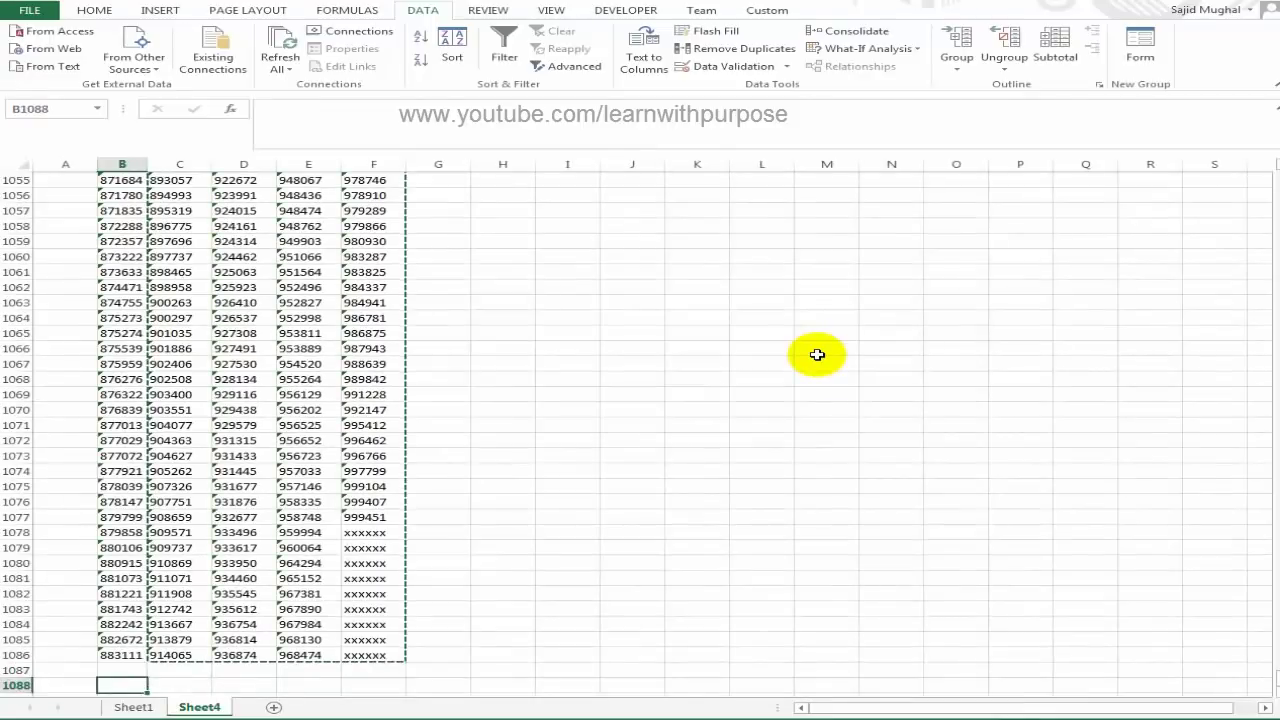
Move the number block C1087:E1241 beneath the column B entries, starting at B1242
key("ctrl+shift+Down")
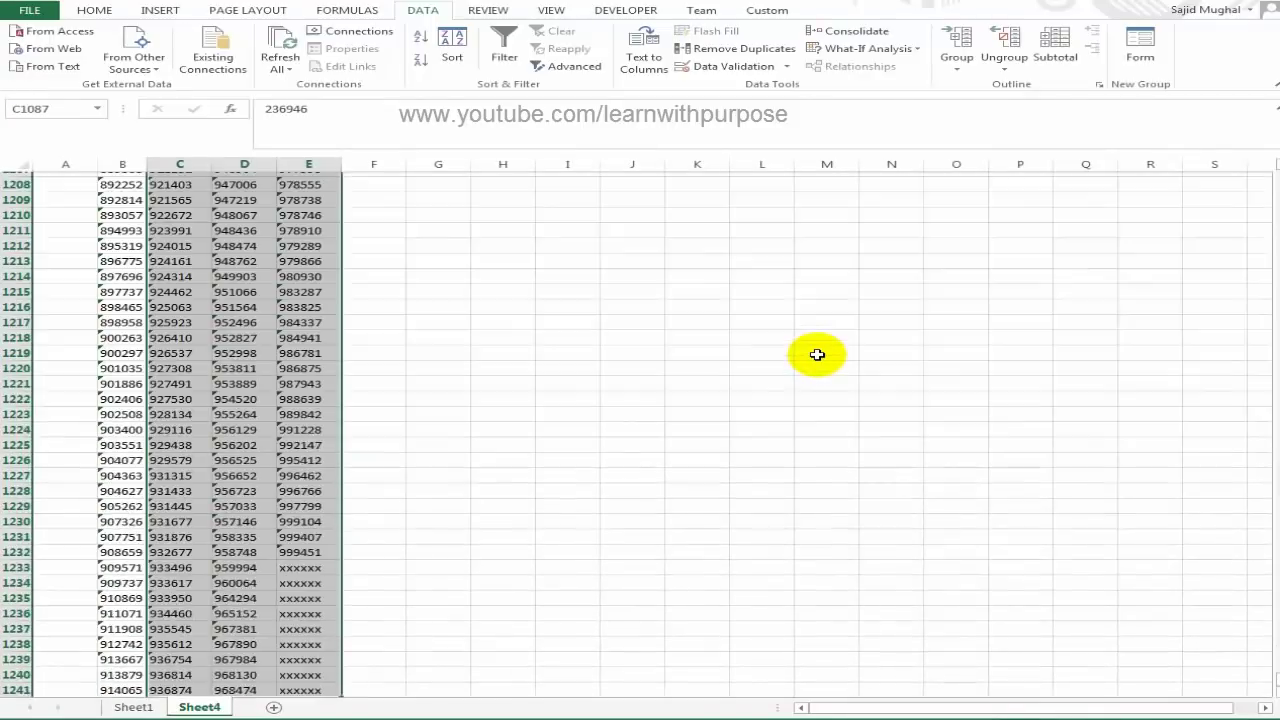
key("ctrl+x")
key("Left")
key("ctrl+Down")
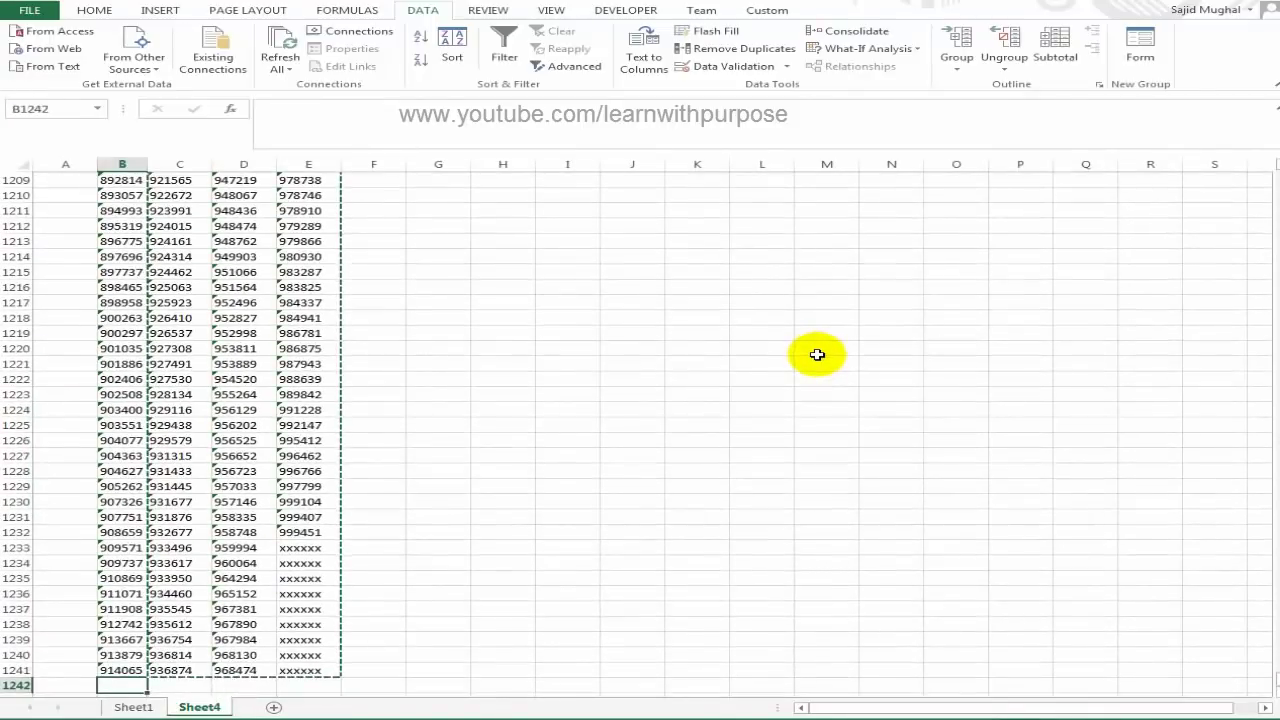
Move the number block C1242:D1396 beneath the column B entries, starting at B1397
key("ctrl+shift+Down")
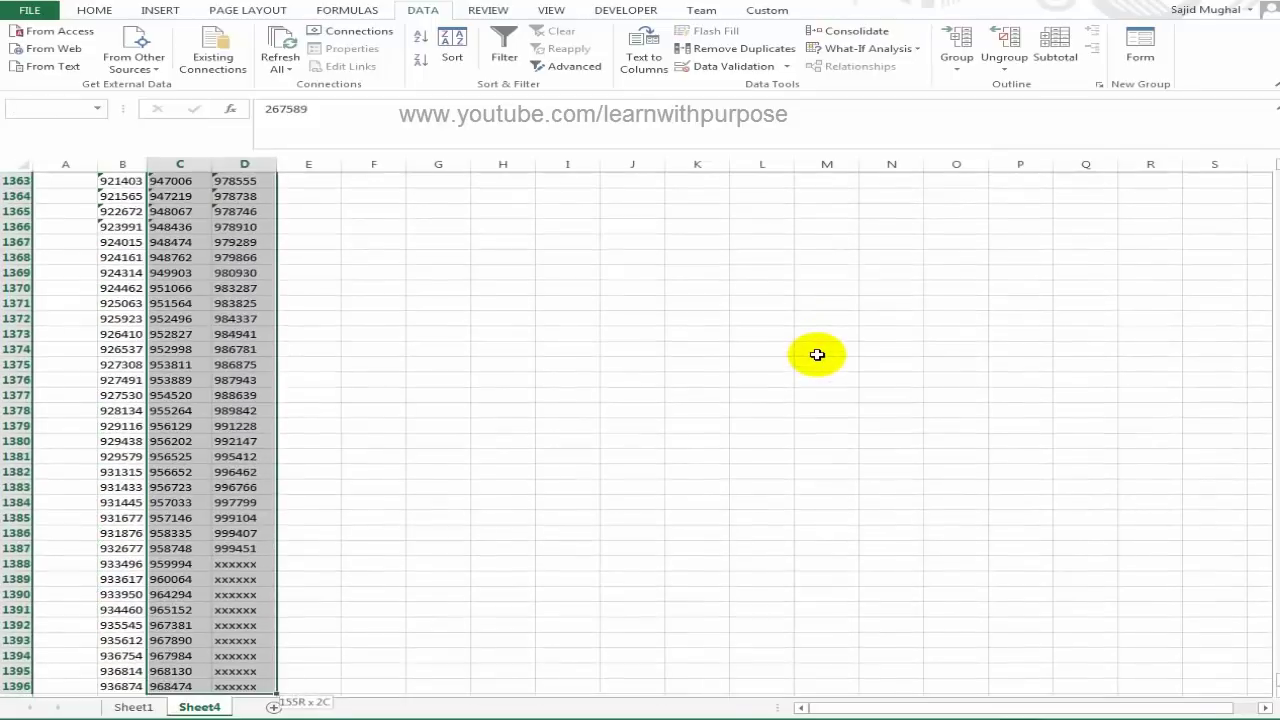
key("ctrl+x")
key("Left")
key("ctrl+Down")
key("Down")
key("Down")
key("Up")
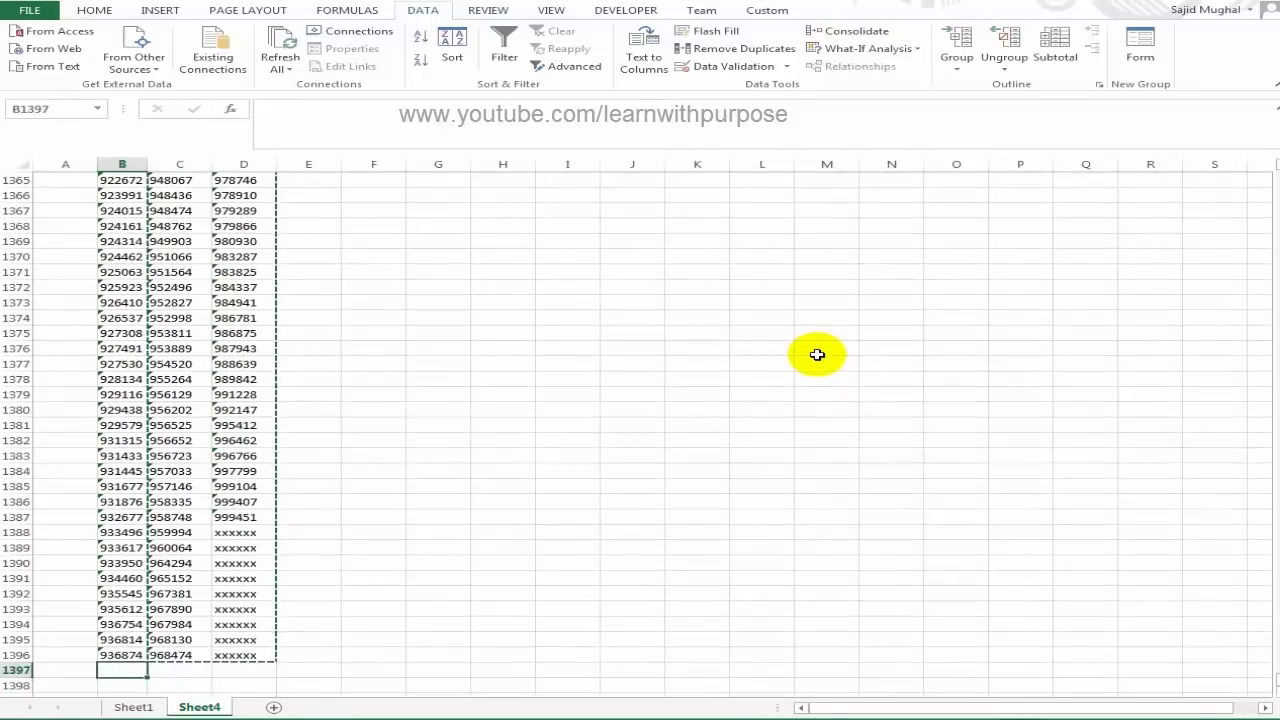
key("ctrl+v")
Move the last number block C1397:C1551 beneath the column B entries, starting at B1552
key("ctrl+shift+Down")
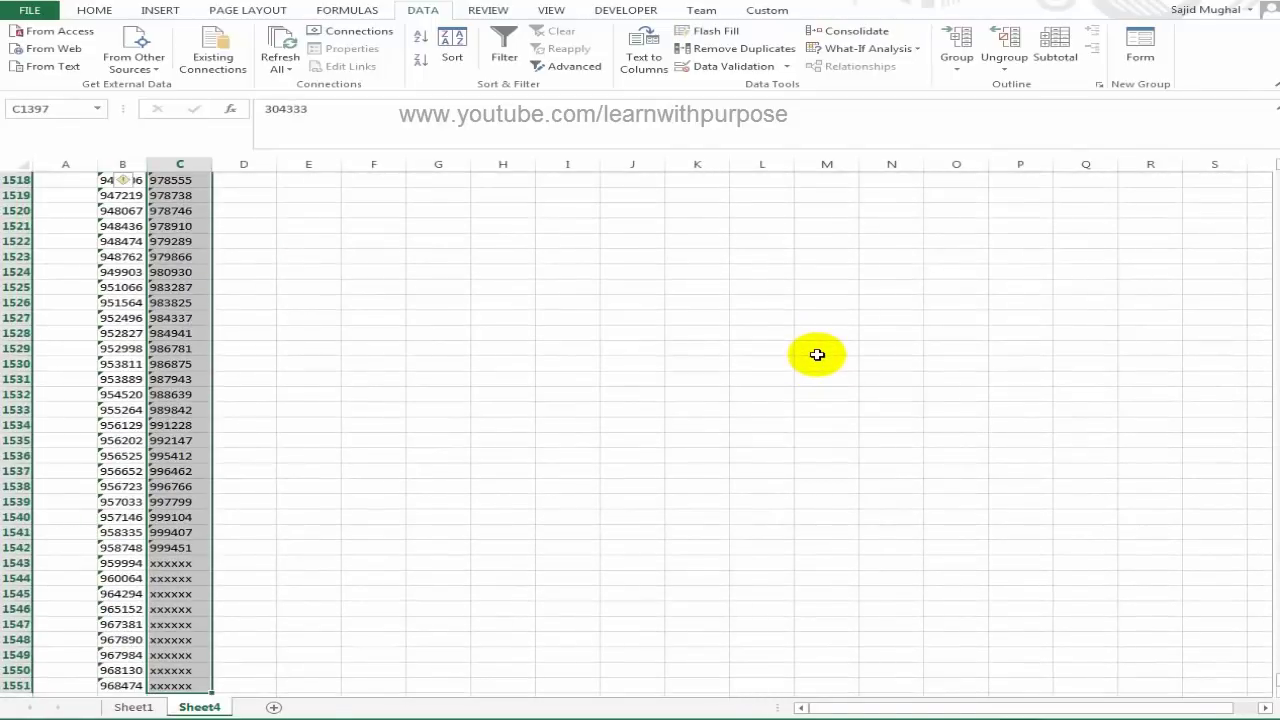
key("ctrl+x")
key("Left")
key("ctrl+Down")
key("Down")
key("ctrl+v")
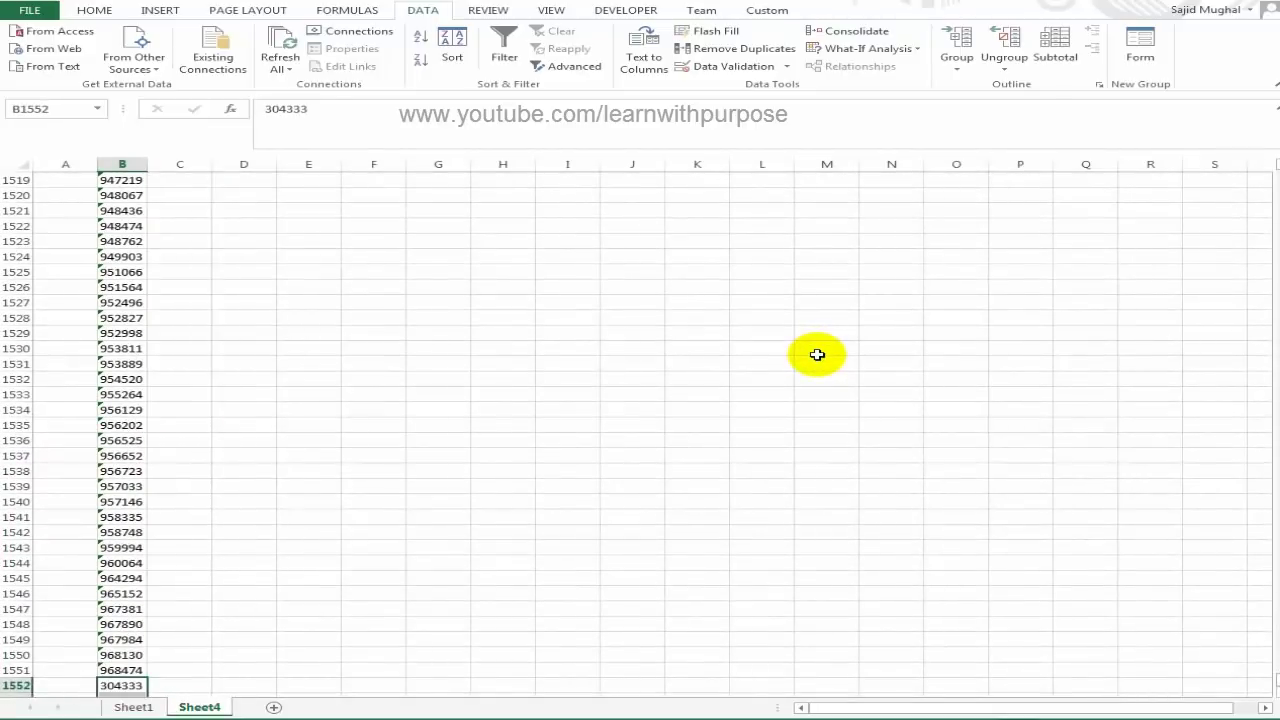
Examine the numbers in column B from B1552 downward
key("Down")
key("Down")
key("Down")
key("Down")
key("Down")
key("Down")
key("Down")
key("Down")
key("Down")
key("Down")
key("Down")
key("Down")
key("Down")
key("Down")
key("Down")
key("Down")
key("Down")
key("Down")
key("Down")
key("Down")
key("Down")
key("Down")
key("Down")
key("Down")
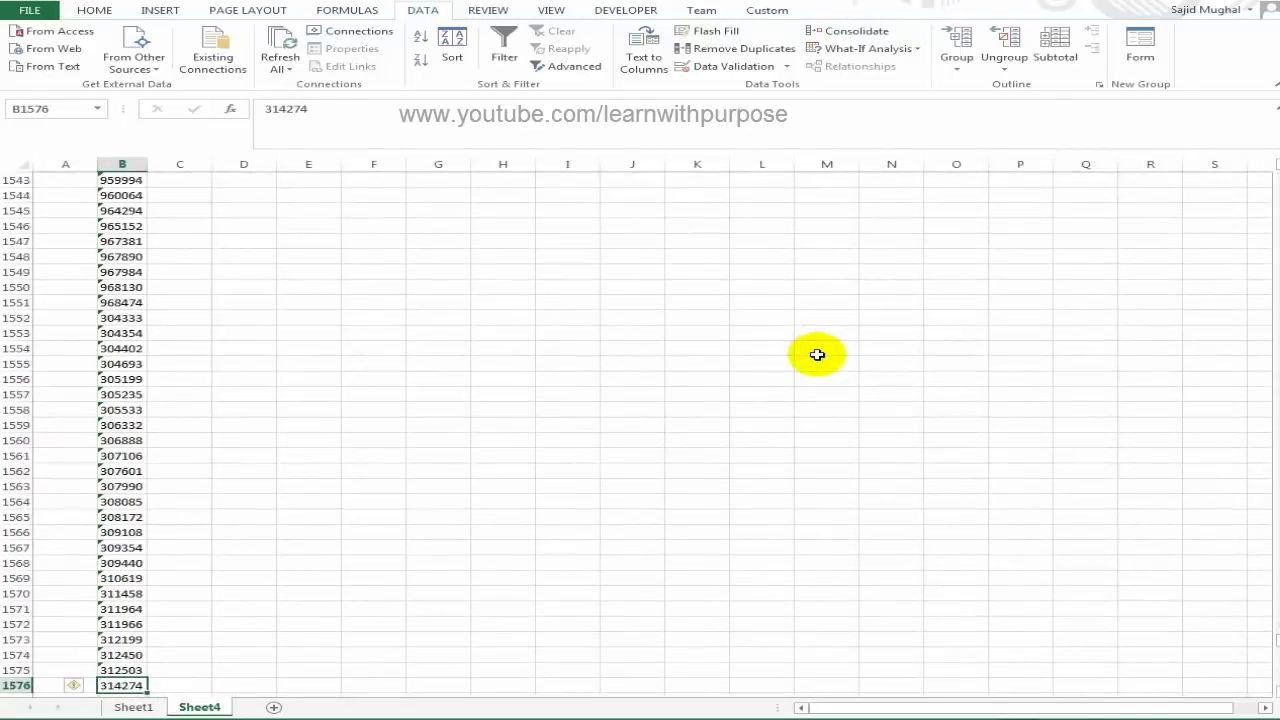
Clear the xxxxxx placeholder entries in B1698:B1706 at the end of column B
key("ctrl+Up")
key("ctrl+Down")
key("Down")
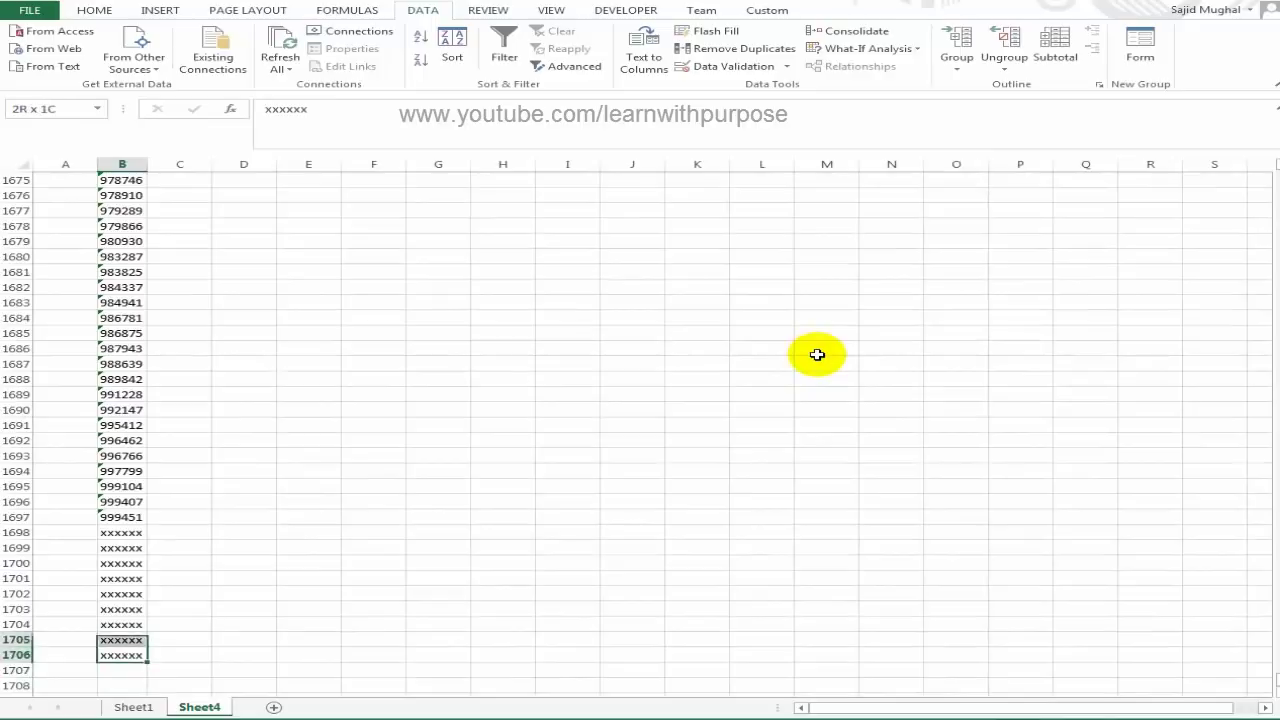
key("Up")
key("Up")
key("Up")
key("Up")
key("Up")
key("Up")
key("Up")
key("Up")
key("Up")
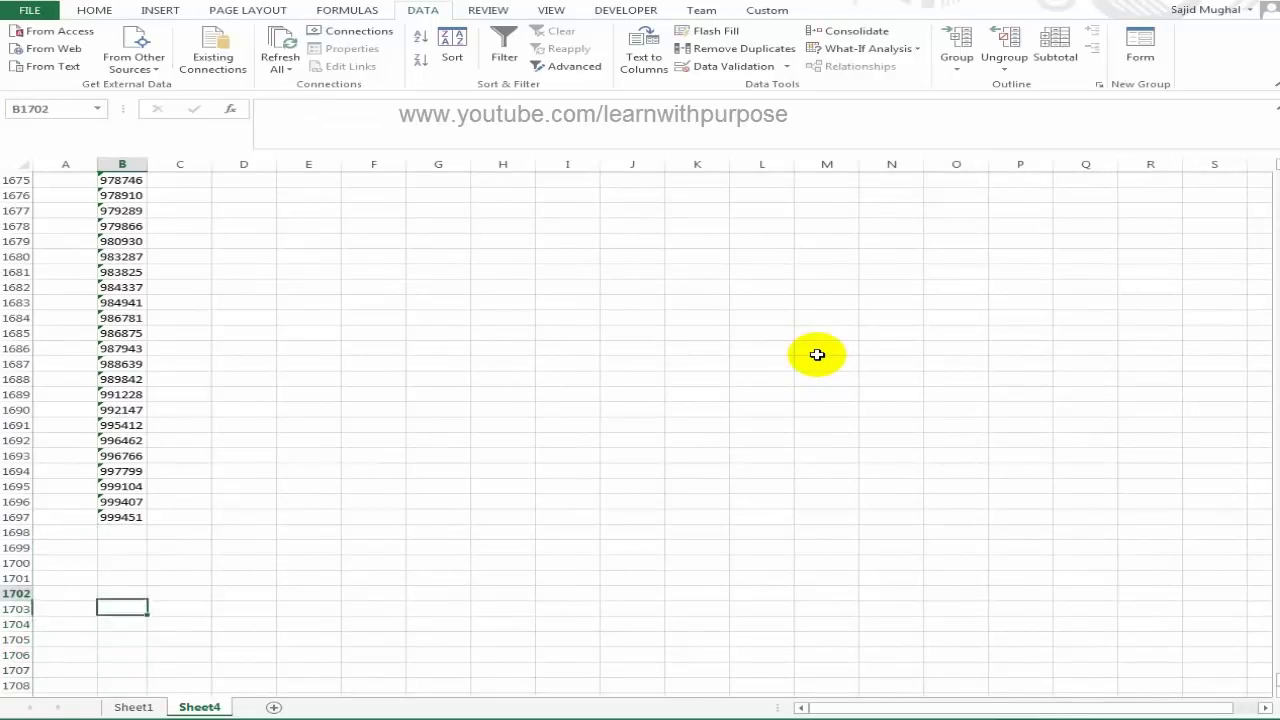
Check the extent of the combined number list in column B, from B2 to its last entry
key("ctrl+Up")
key("Up")
key("Down")
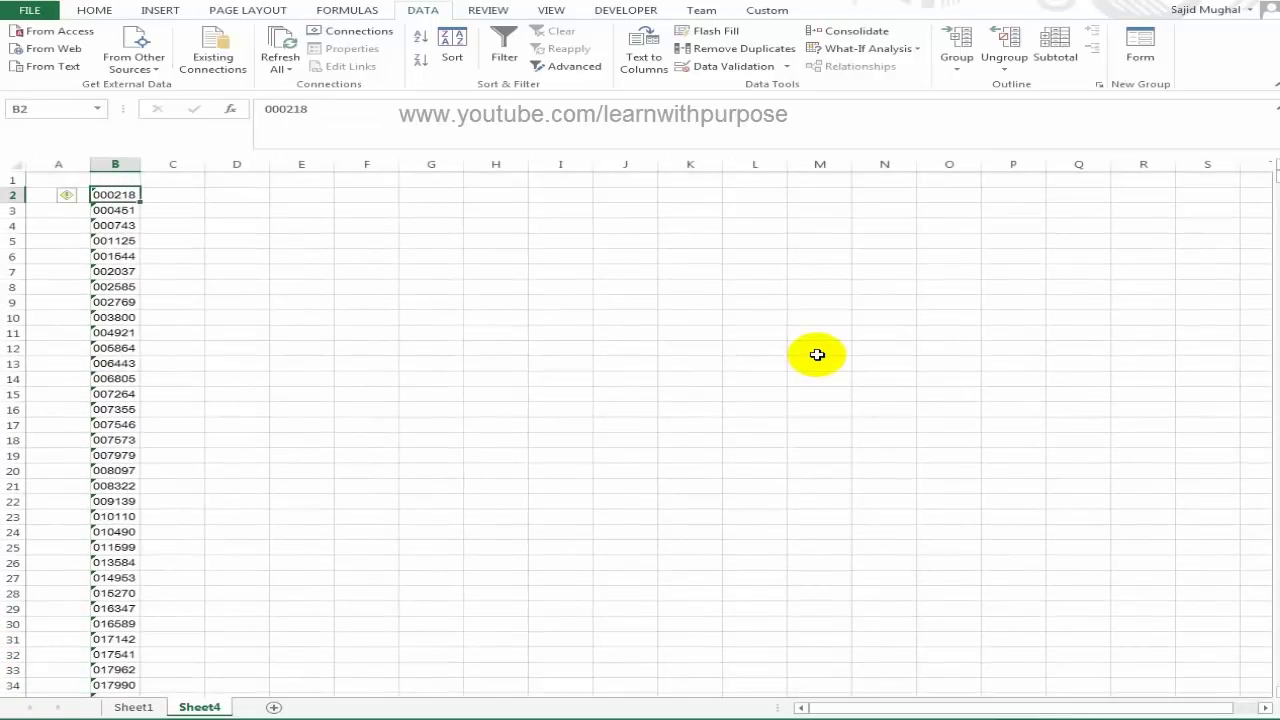
key("ctrl+shift+Down")
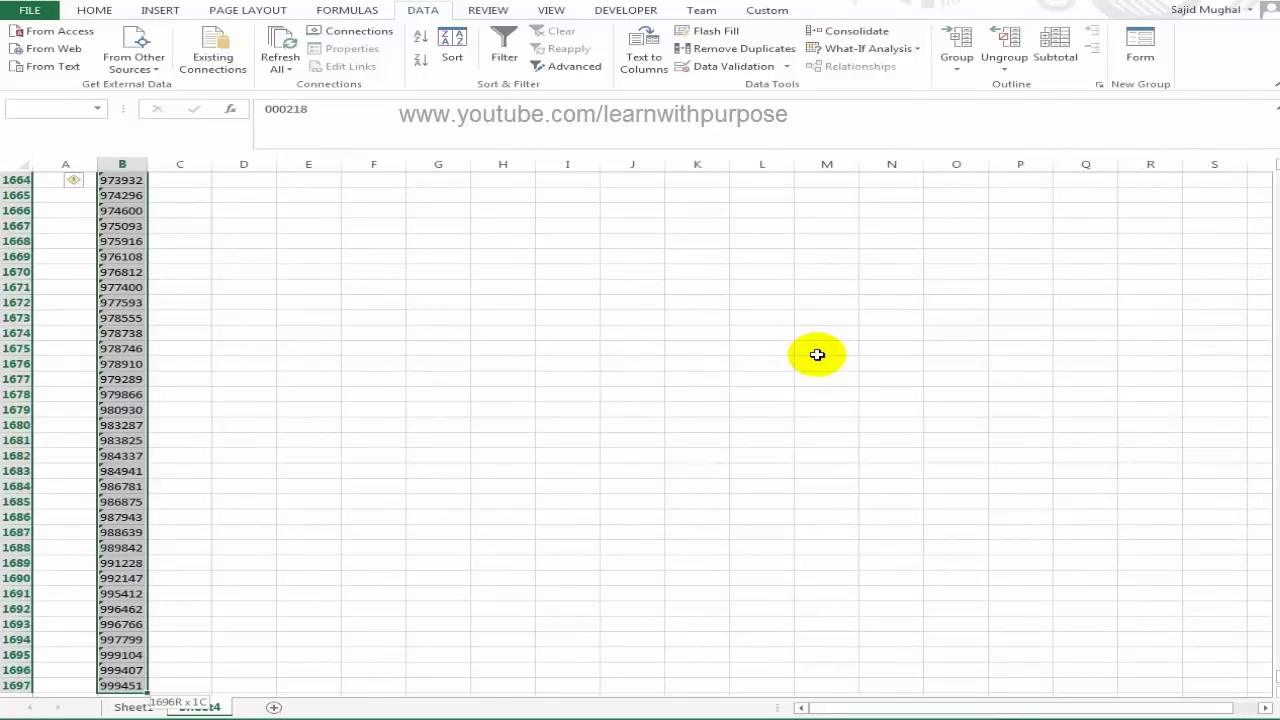
key("ctrl+shift+Up")
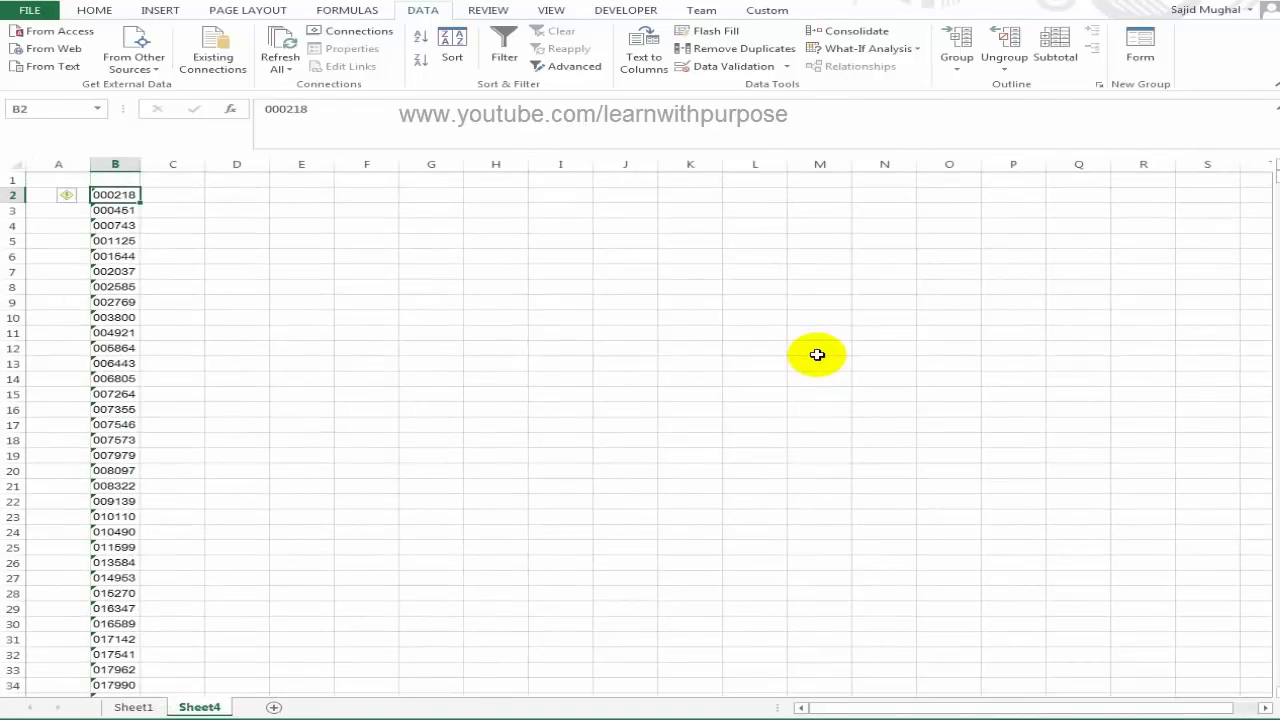
Copy the bond numbers in Sheet1 B4:B56 into Sheet4, starting at C2 beside the draw results
left_click(134, 707)
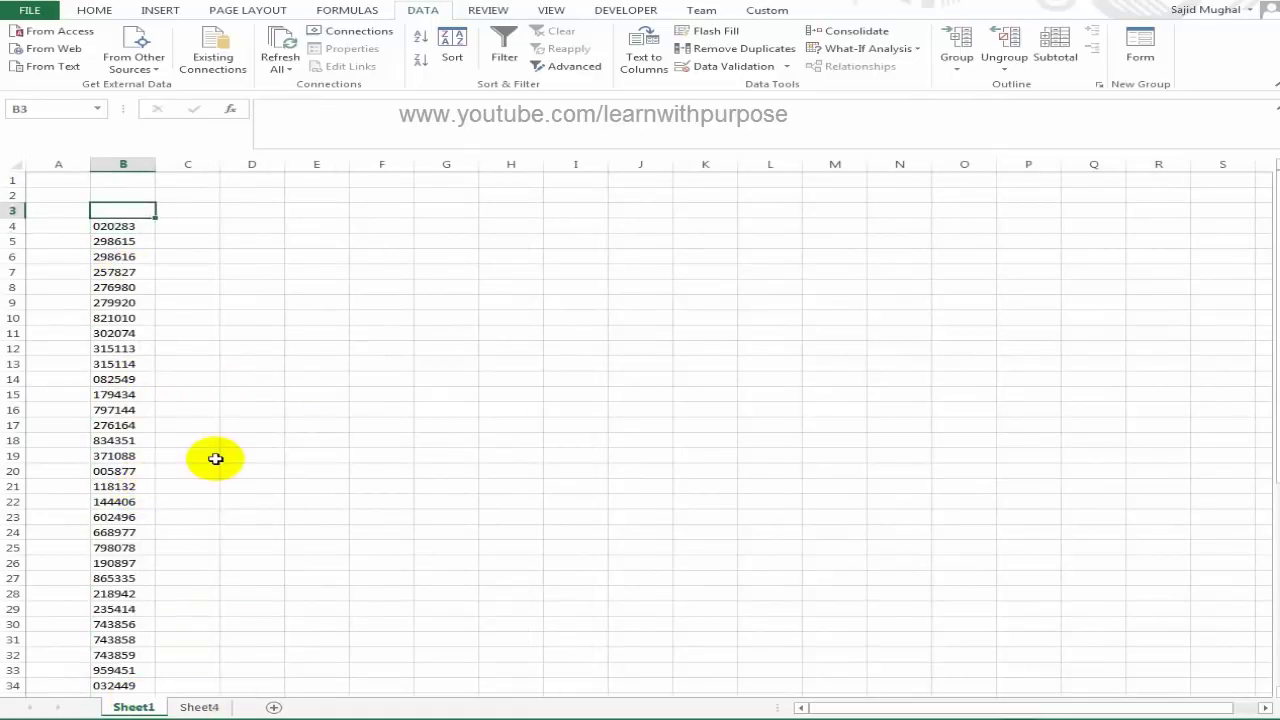
key("ctrl+shift+Down")
key("ctrl+c")
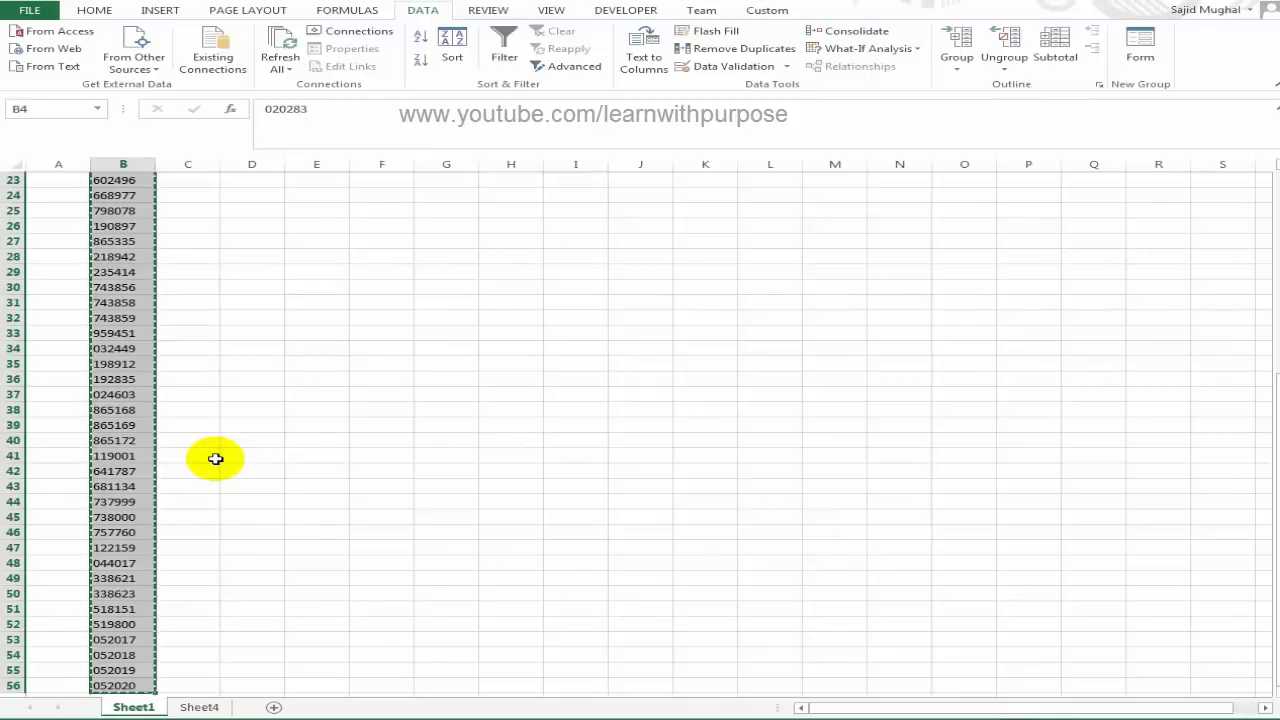
key("ctrl+Page_Down")
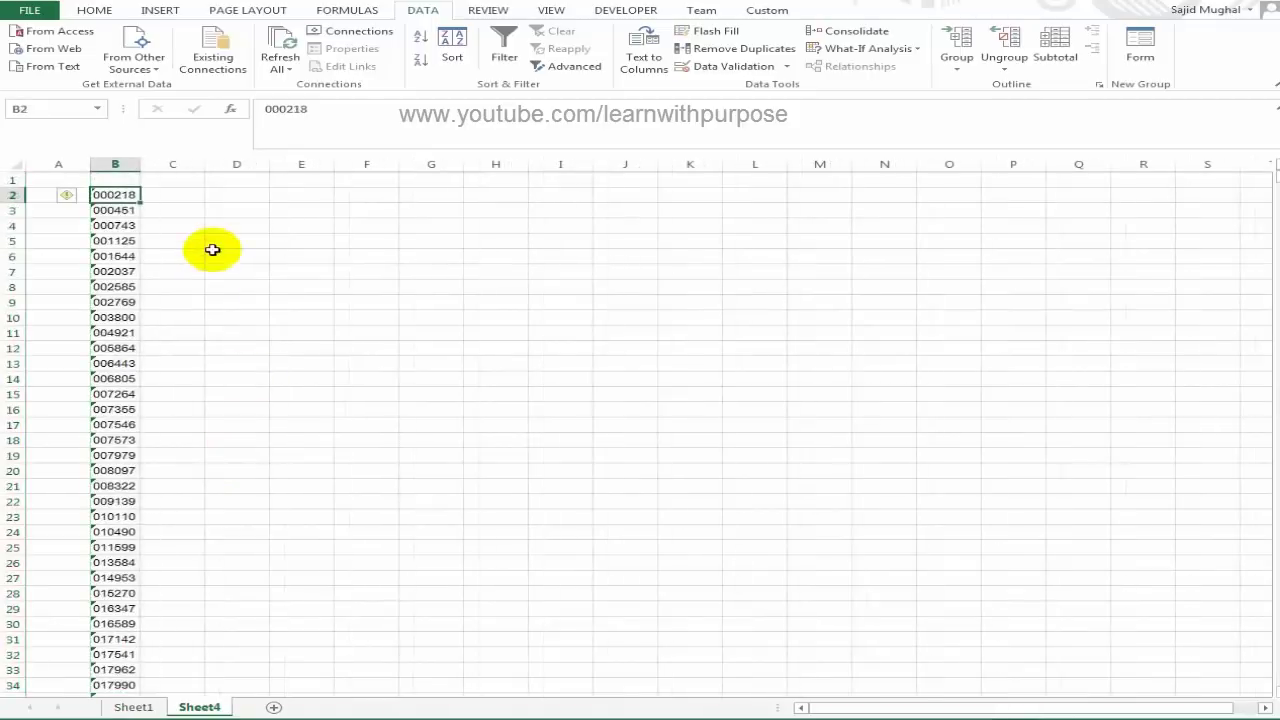
left_click(173, 198)
key("ctrl+v")
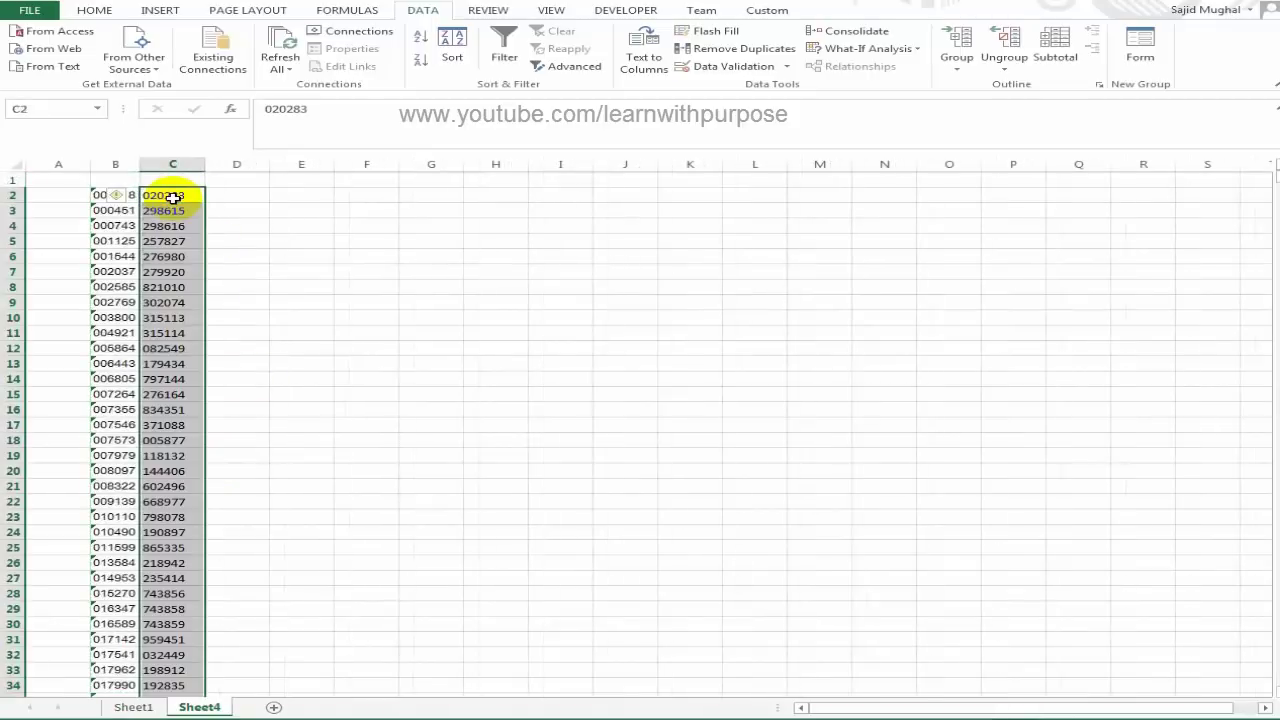
Examine the bond numbers in column C and the draw results in column B from first to last entry
key("Up")
key("ctrl+Down")
key("ctrl+Down")
key("Up")
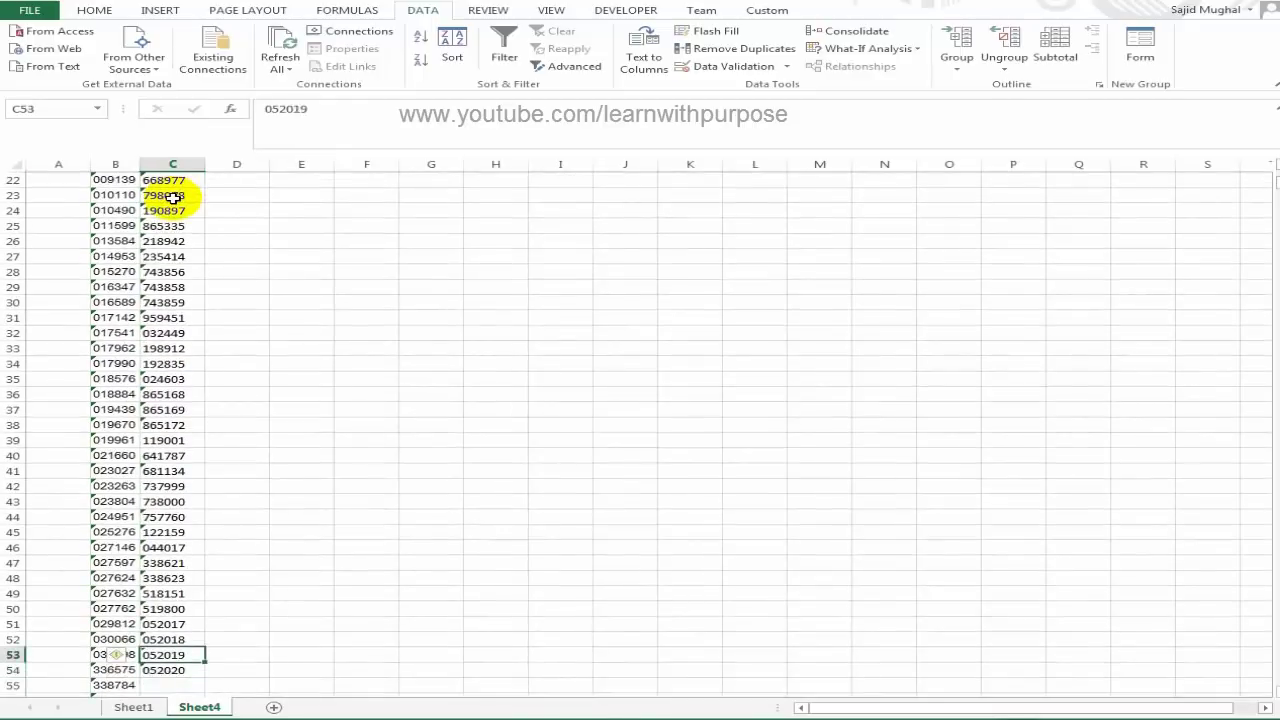
key("ctrl+Up")
key("ctrl+Up")
key("Down")
key("Down")
key("Up")
key("Right")
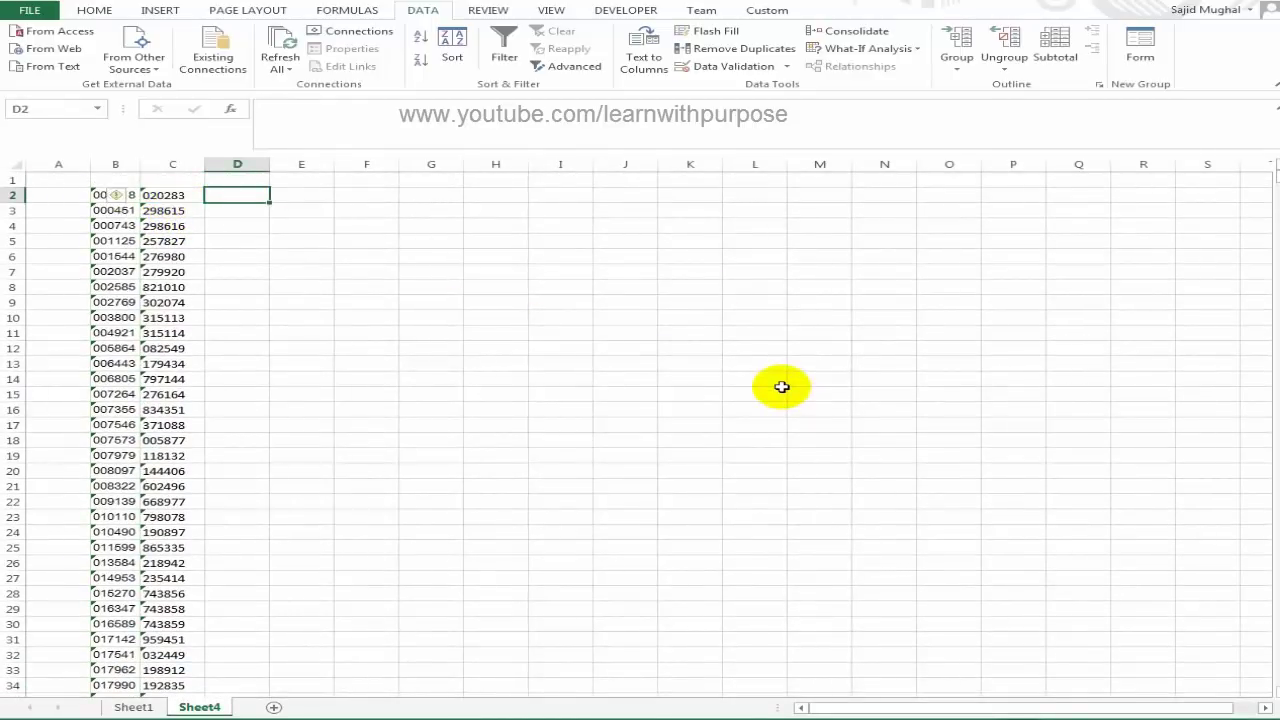
key("Left")
key("ctrl+Down")
key("Up")
key("ctrl+Up")
key("ctrl+Up")
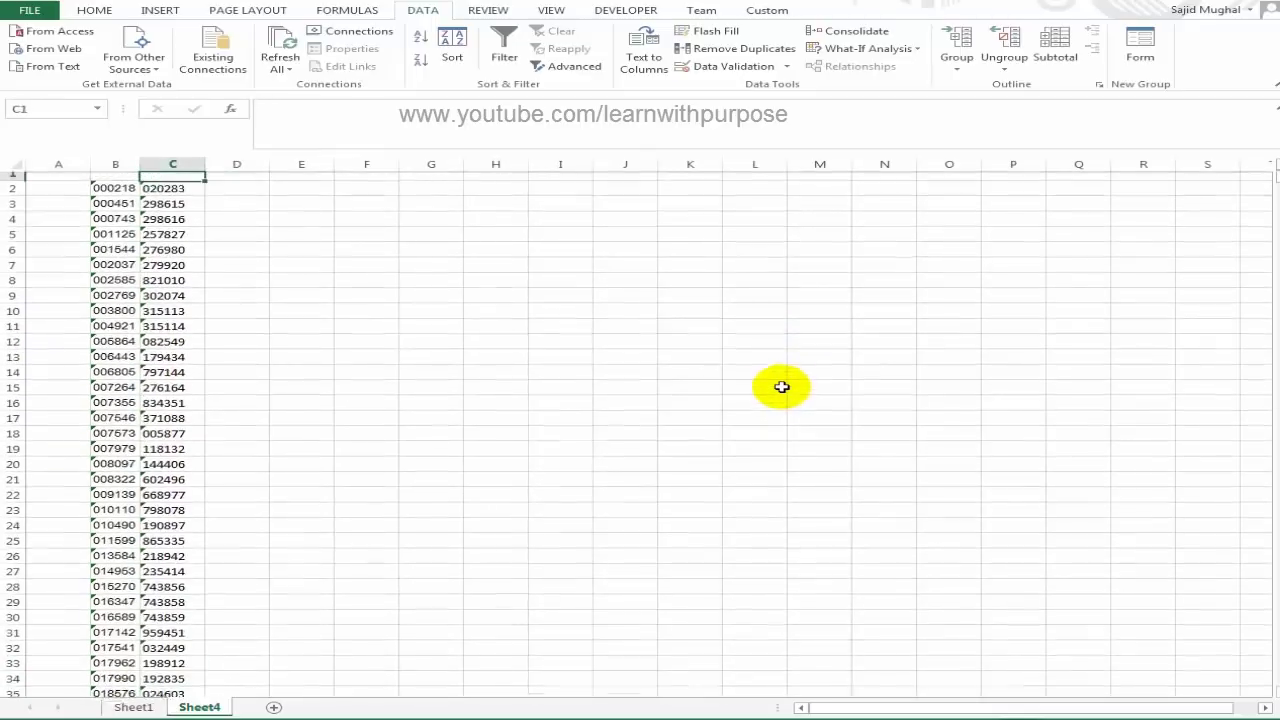
key("Left")
key("Down")
key("ctrl+Down")
key("ctrl+Up")
key("ctrl+Up")
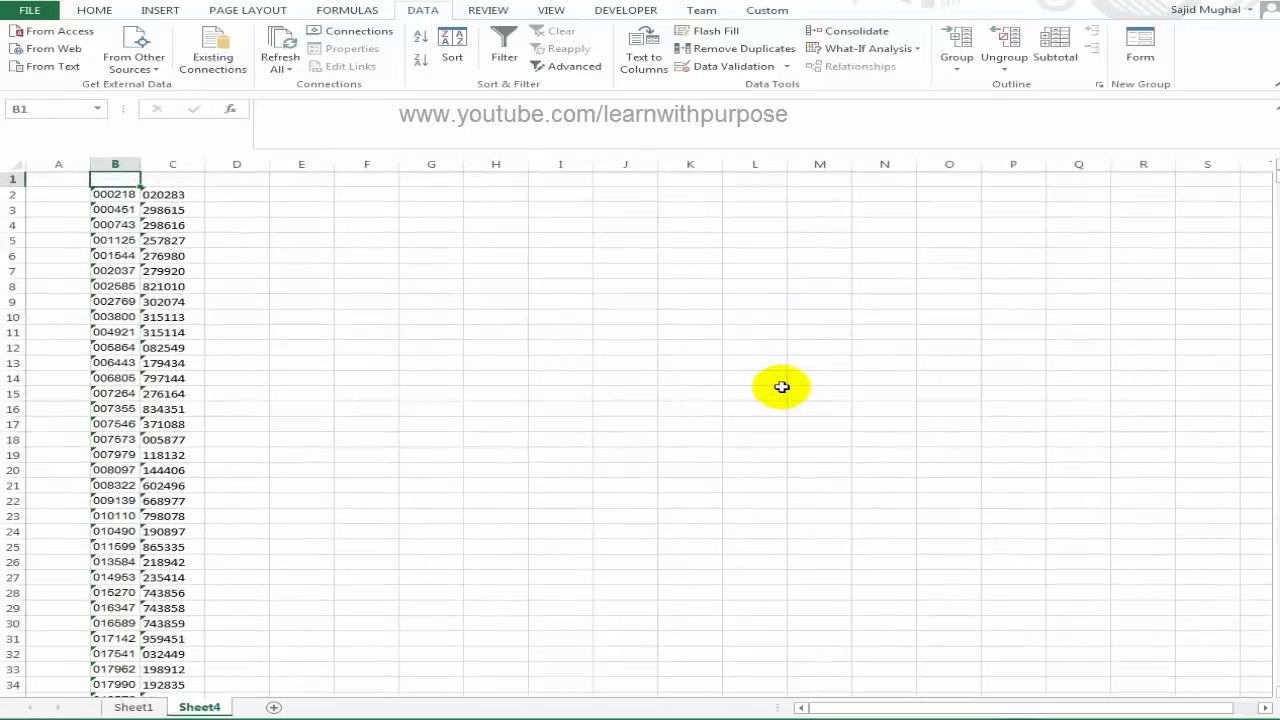
Enter the exact-match formula =MATCH(C2,$B$2:$B$1697,0) in D2
key("Down")
key("Right")
key("Right")
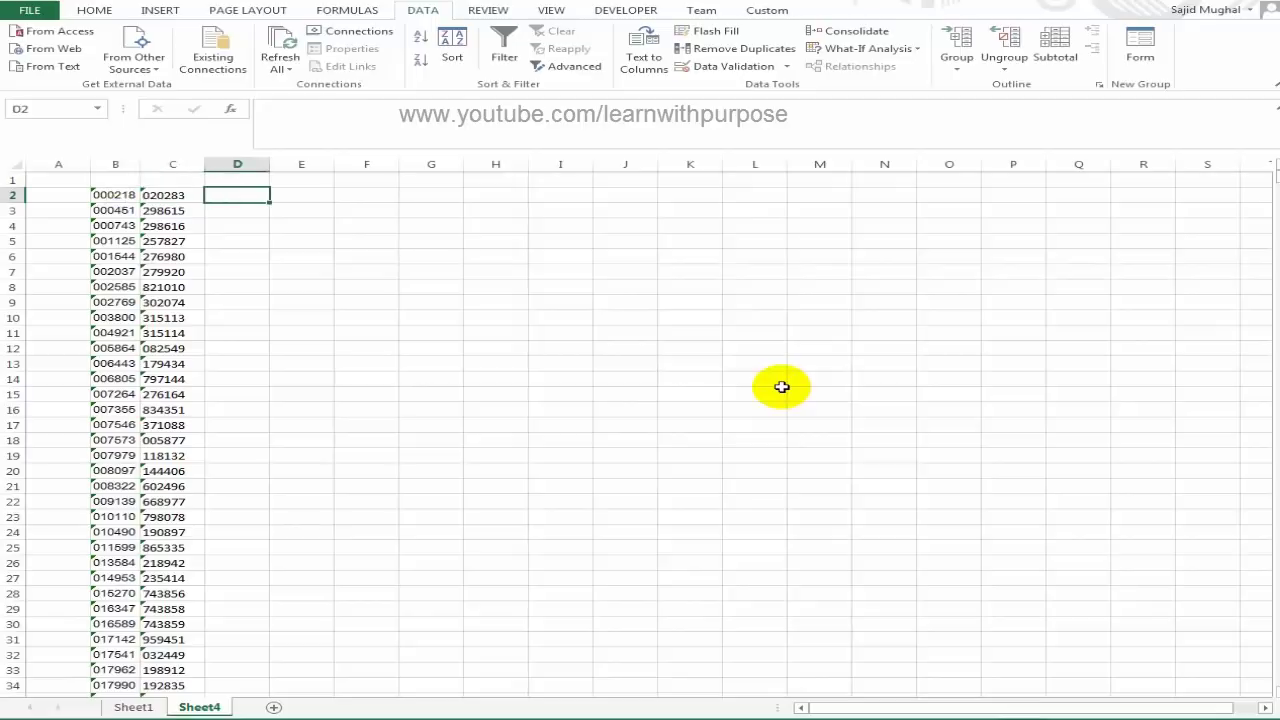
type("=match")
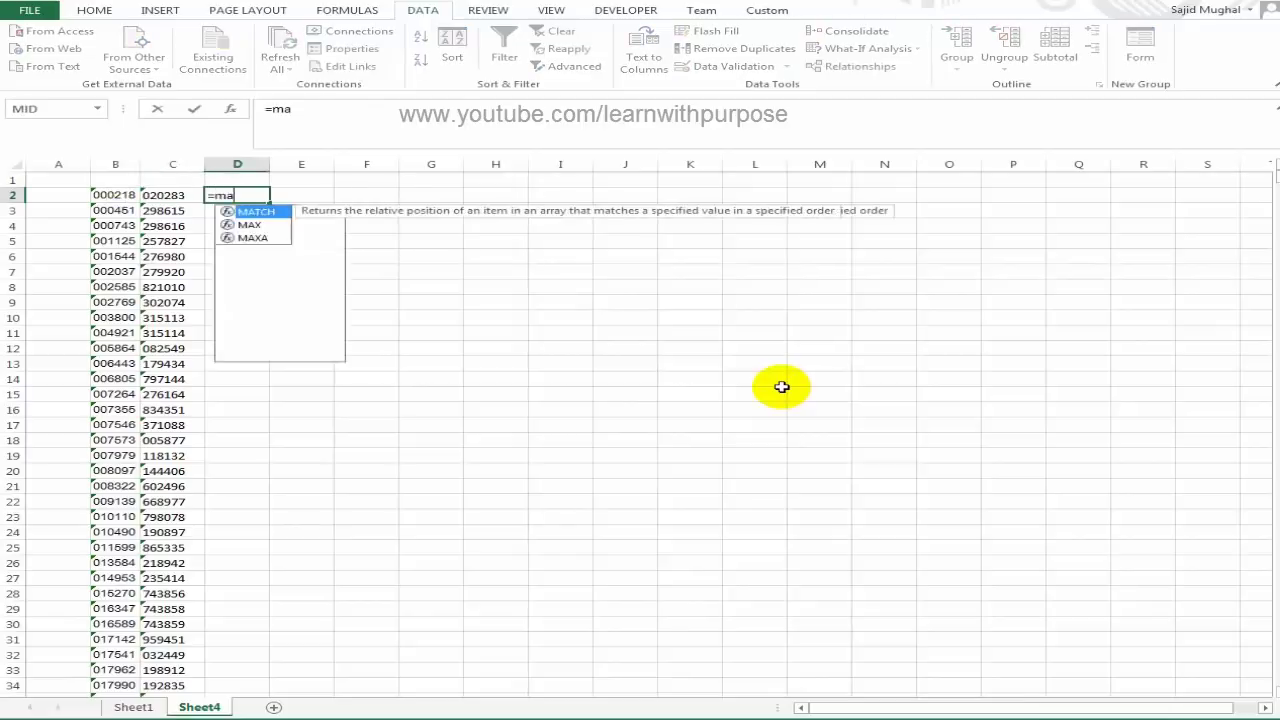
key("Tab")
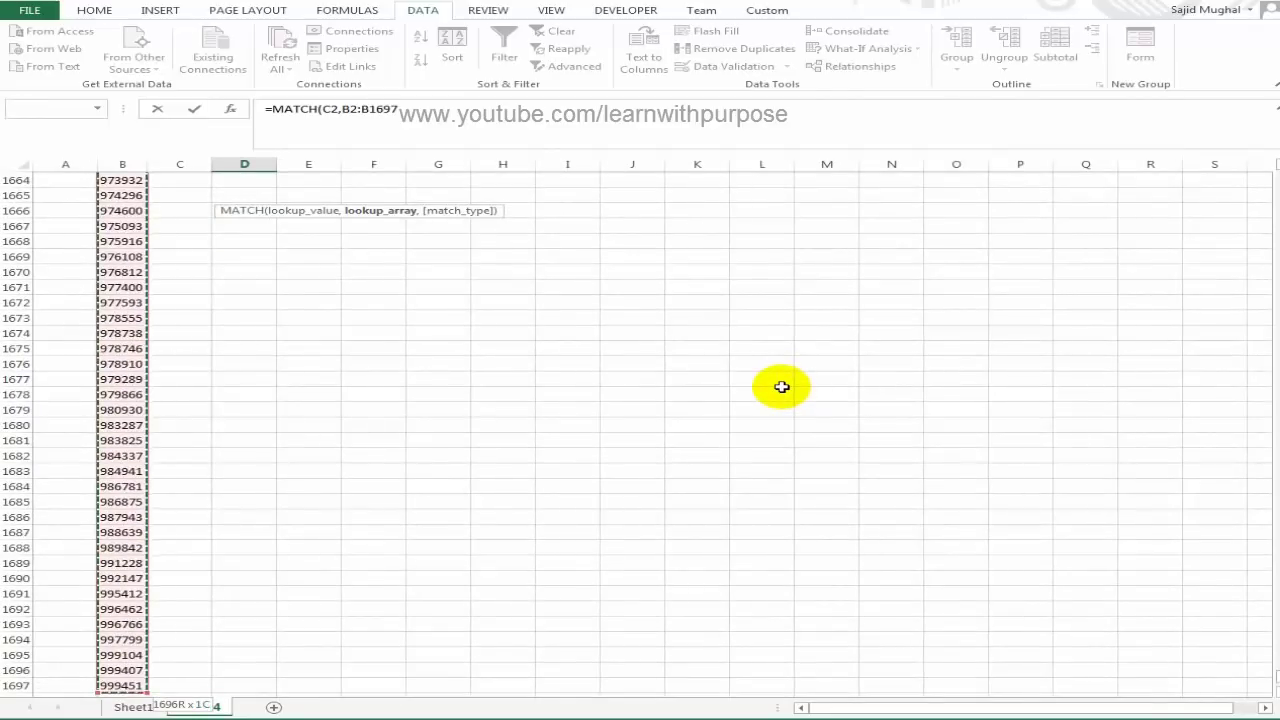
key("F4")
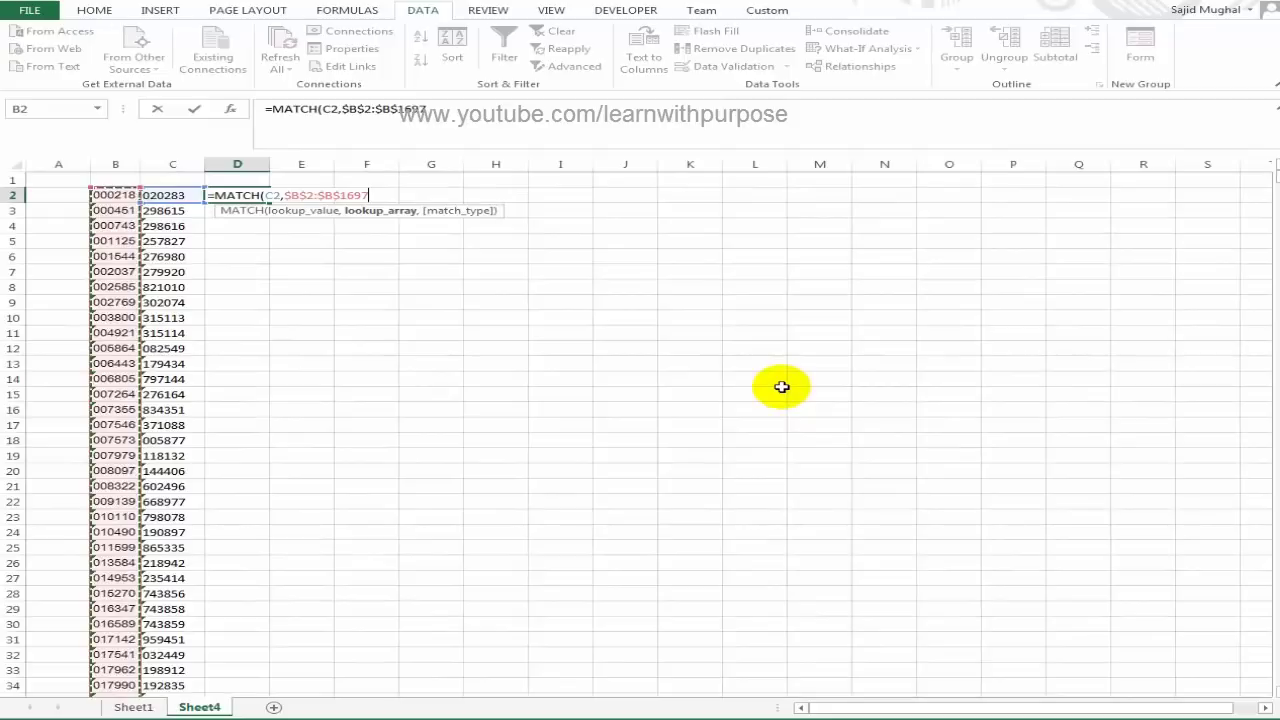
type(",0")
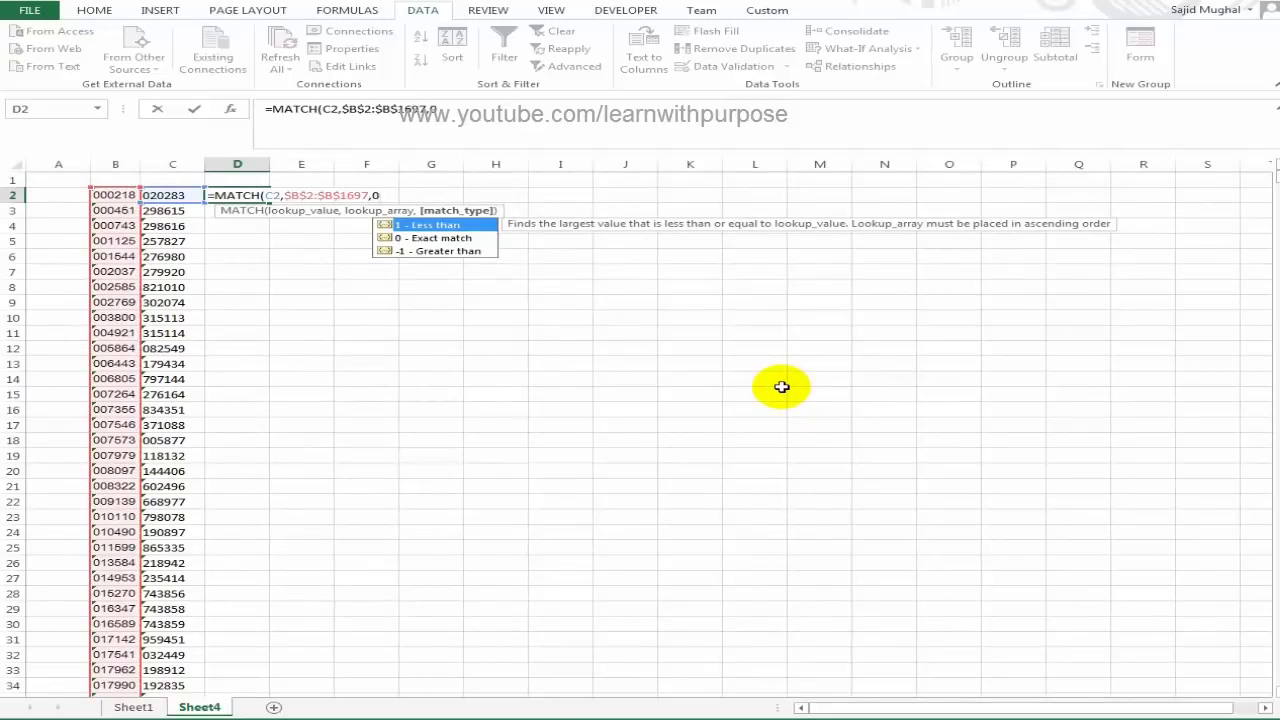
key("Return")
key("Up")
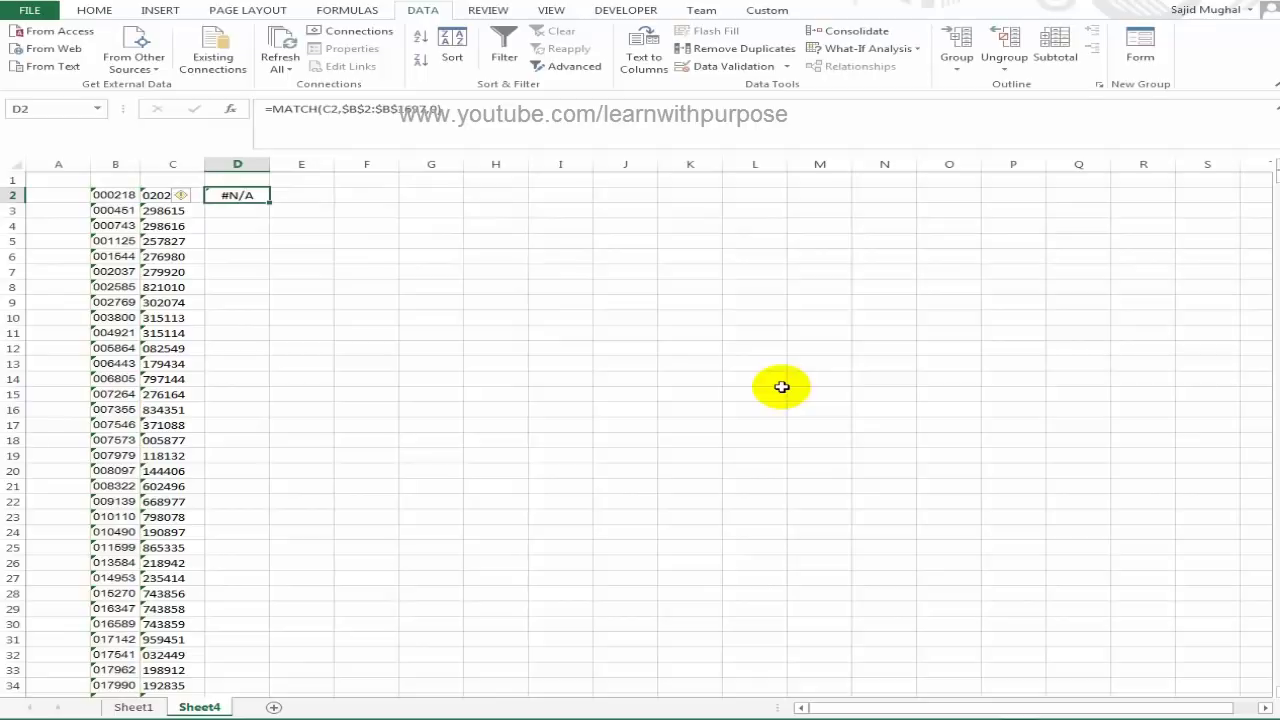
Fill the MATCH formula down column D and clear the surplus formulas from D55 downward
double_click(272, 204)
scroll(275, 640, "down", 5)
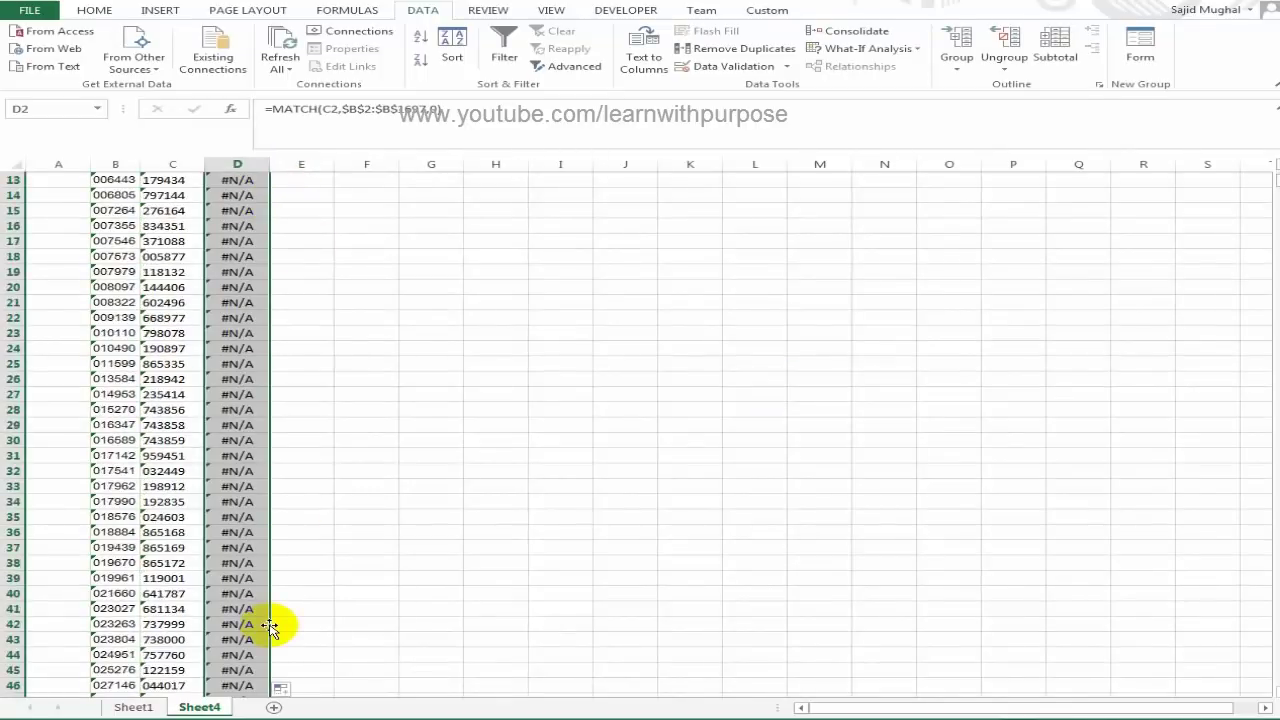
scroll(270, 626, "down", 4)
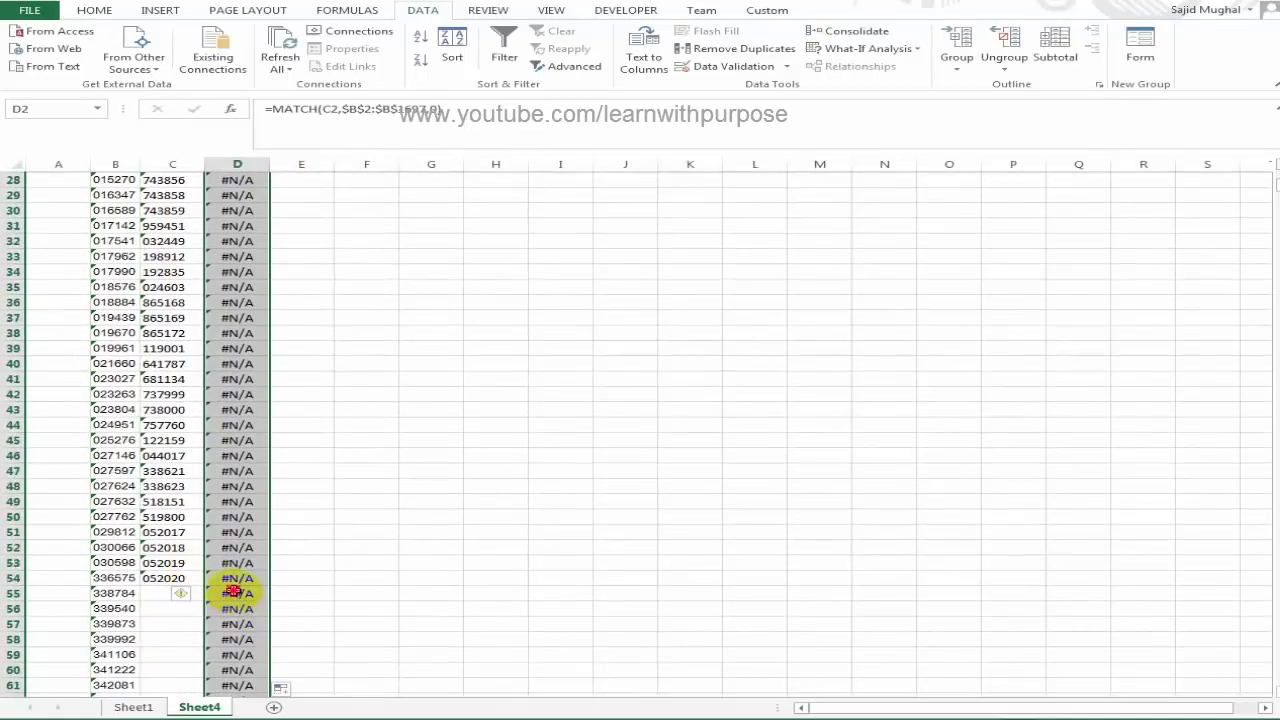
left_click(232, 593)
key("ctrl+shift+Down")
key("Delete")
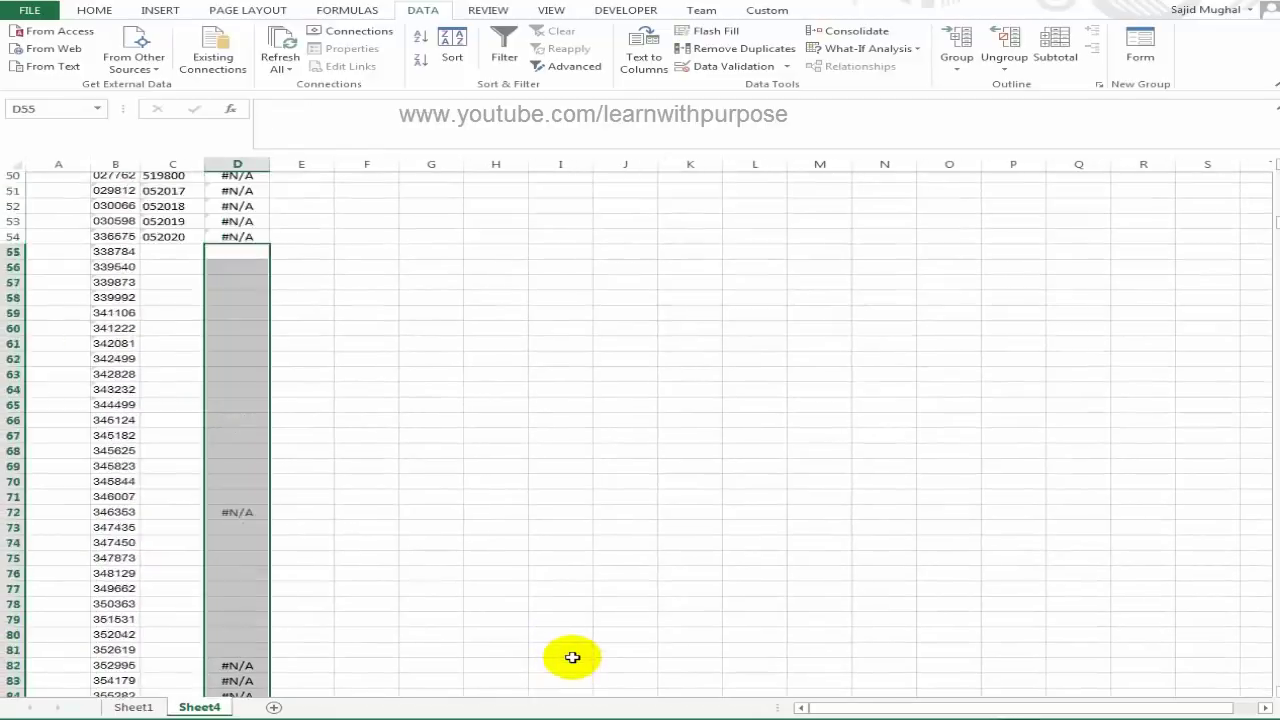
Review the match results in column D against the bond numbers in column C, starting from row 2
key("ctrl+Up")
key("ctrl+Up")
key("Left")
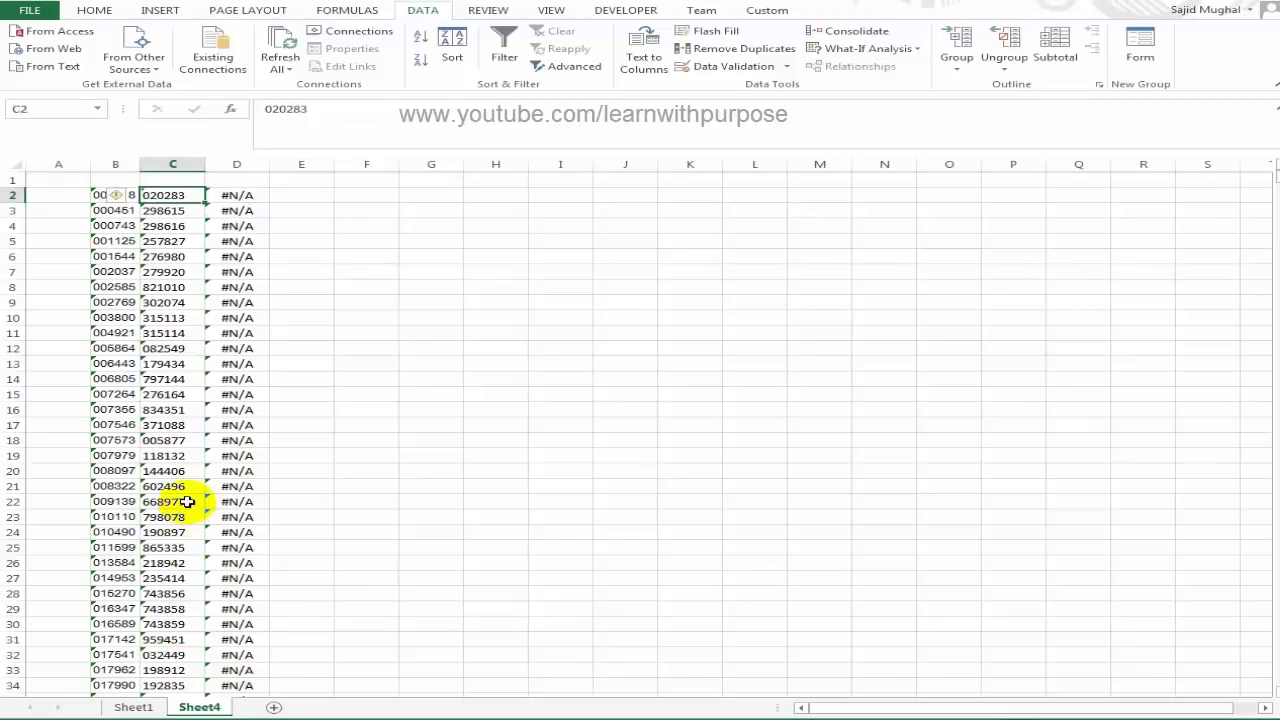
scroll(187, 502, "down", 3)
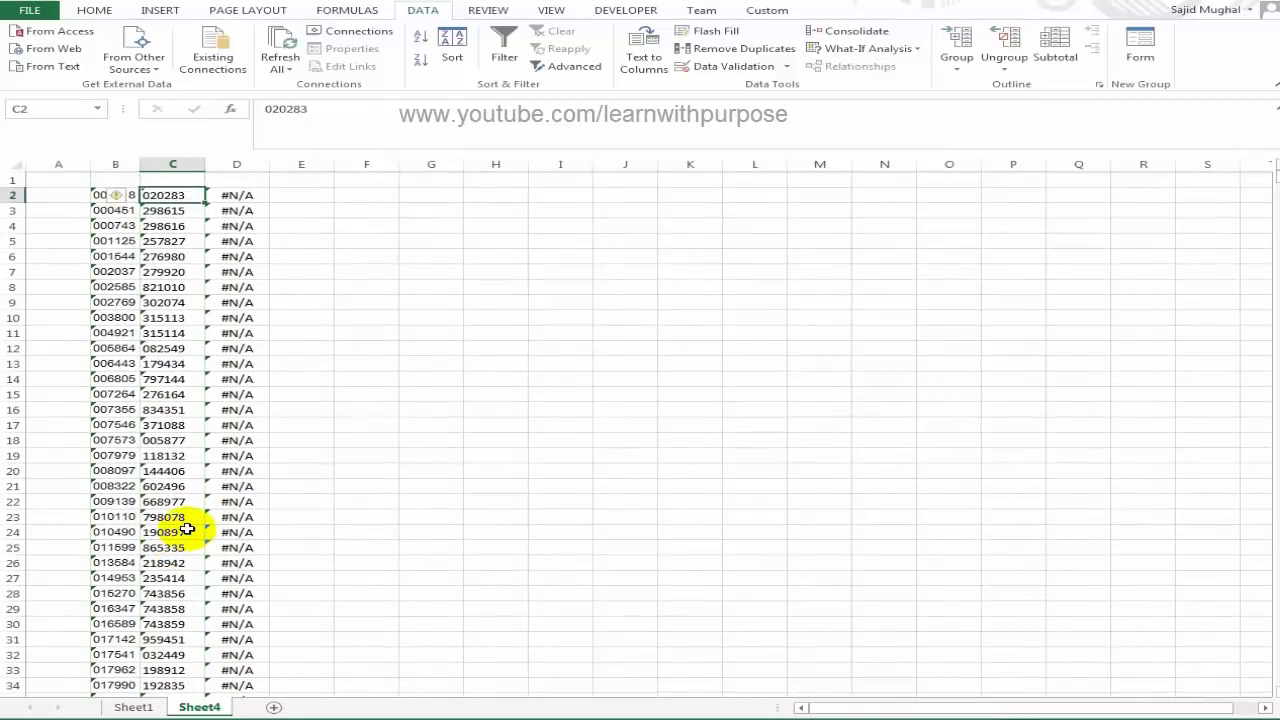
Review the match results in column D against the bond numbers in column C, down to row 54 and back up
scroll(204, 550, "down", 6)
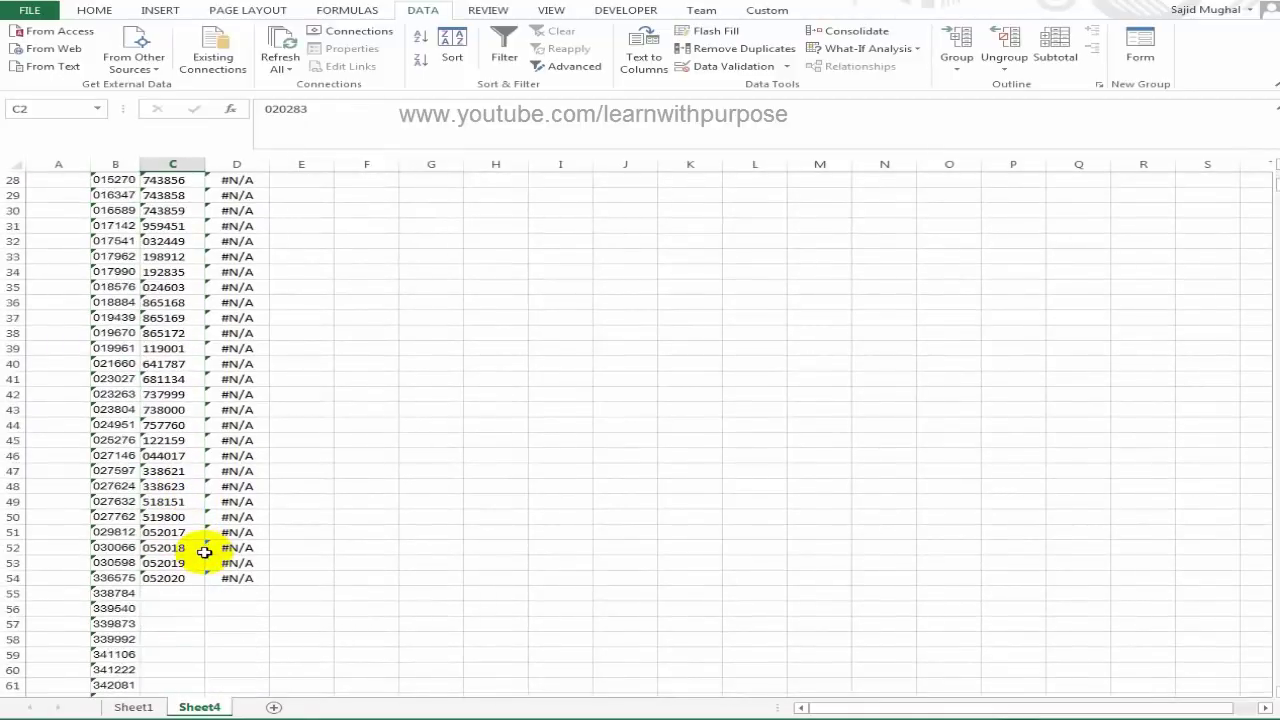
scroll(204, 551, "up", 8)
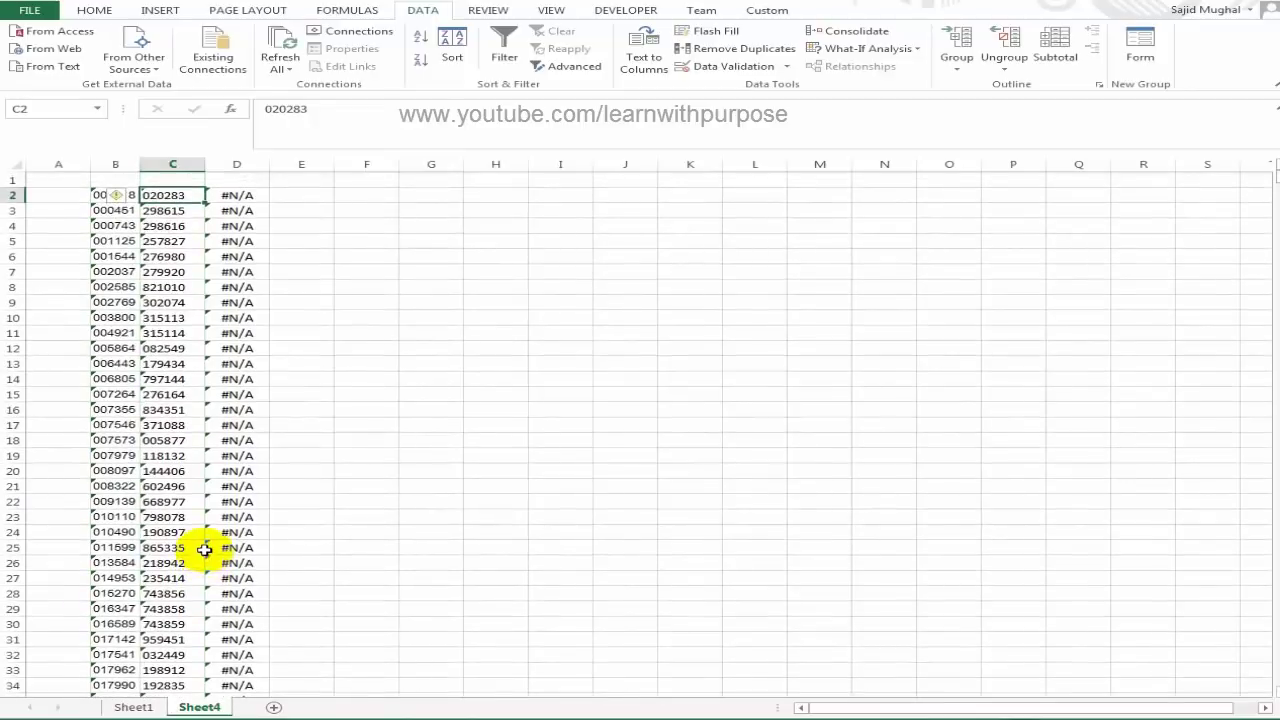
left_click(170, 334)
key("Right")
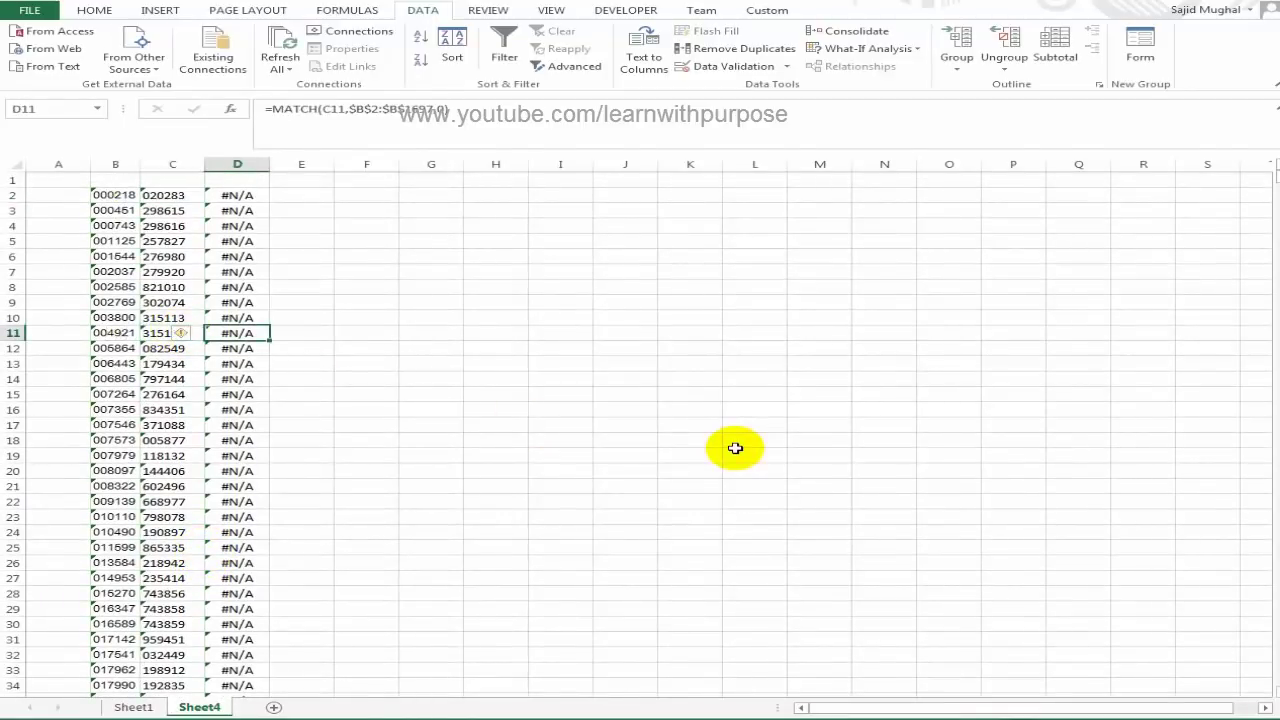
key("Down")
key("Down")
key("Down")
key("Down")
key("Down")
key("Down")
key("Down")
key("Down")
key("Down")
key("Down")
key("Down")
key("Down")
key("Down")
key("Down")
key("Down")
key("Down")
key("Down")
key("Down")
key("Down")
key("Down")
key("Up")
key("Up")
key("Up")
key("Up")
key("Up")
key("Up")
key("Up")
key("Up")
key("Up")
key("Up")
key("Up")
key("Up")
key("Up")
key("Up")
key("Up")
key("Up")
key("Up")
key("Up")
key("Up")
key("Up")
key("Down")
key("Down")
key("Down")
Replace the bond number in C7 with the draw result 002769 as a test and check its match result in D7
key("Left")
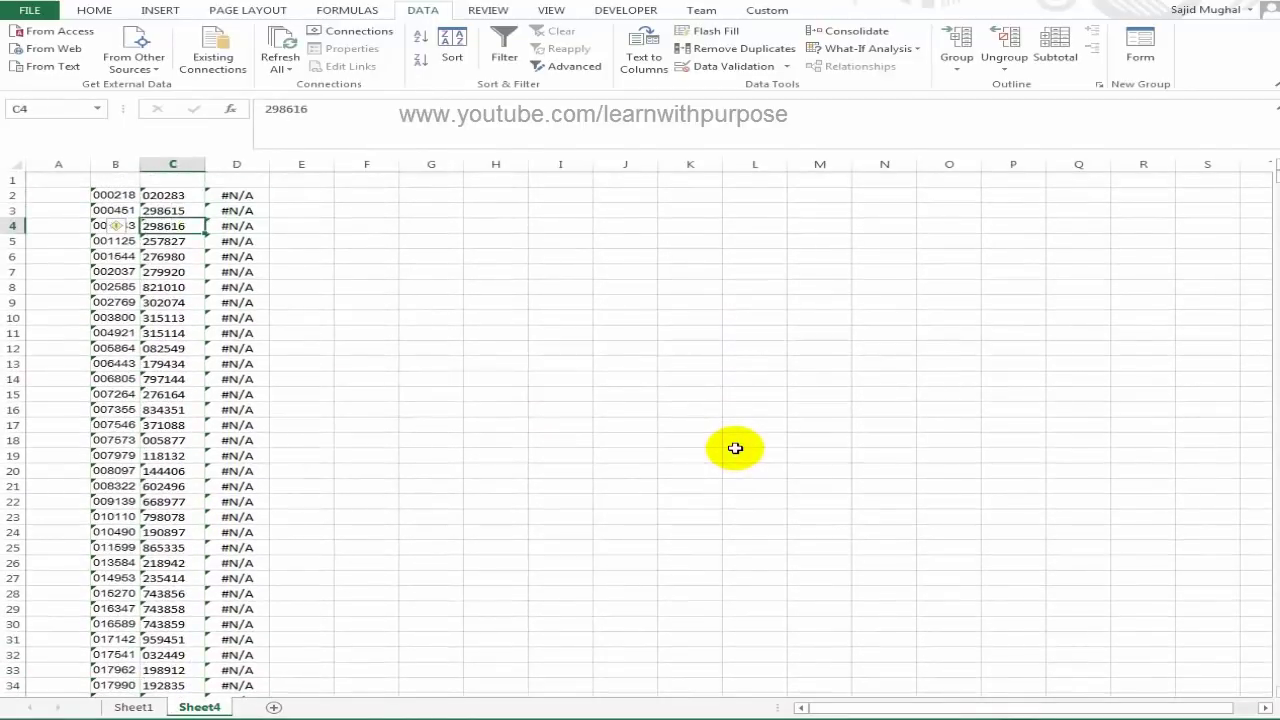
key("Down")
key("Down")
key("Left")
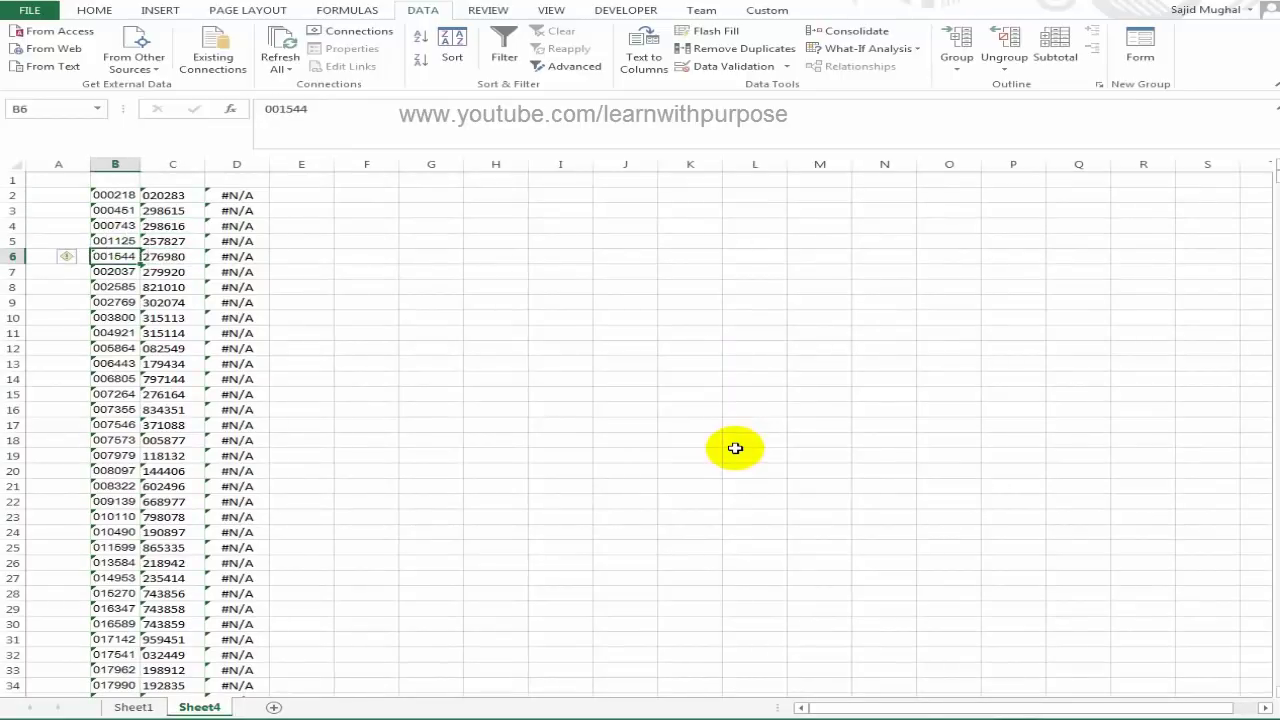
key("Down")
key("Right")
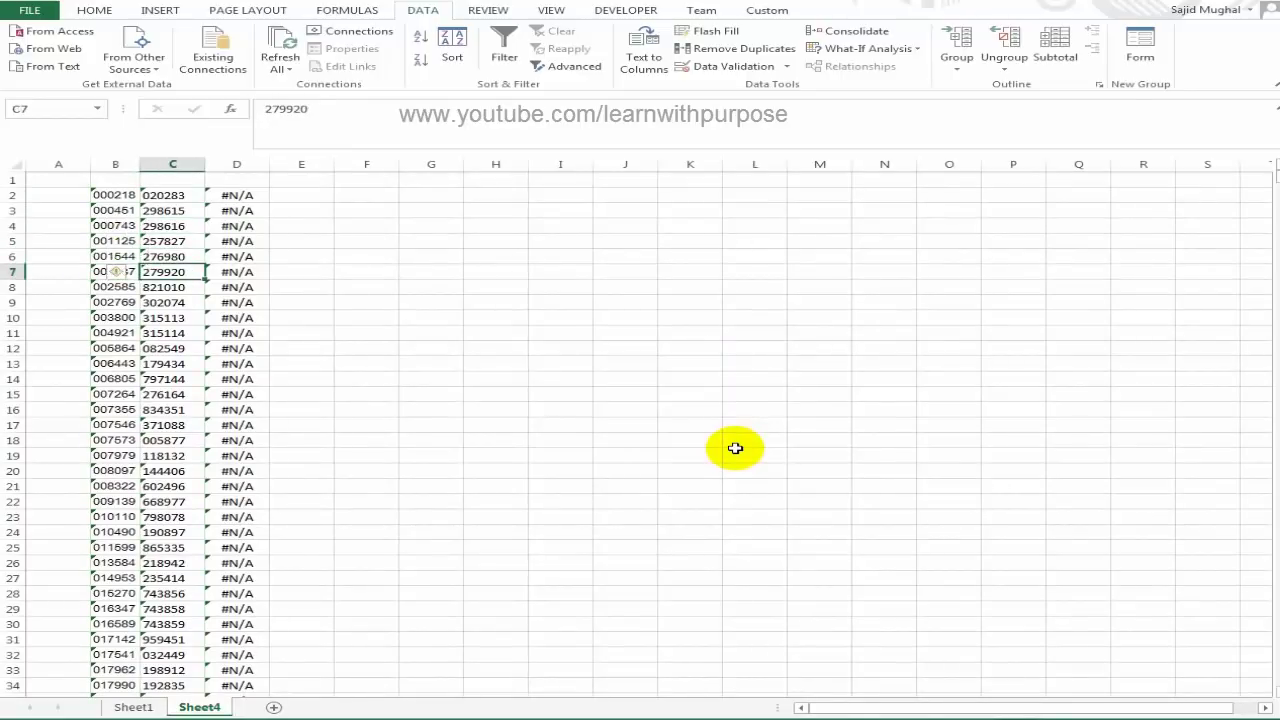
type("00276")
key("Left")
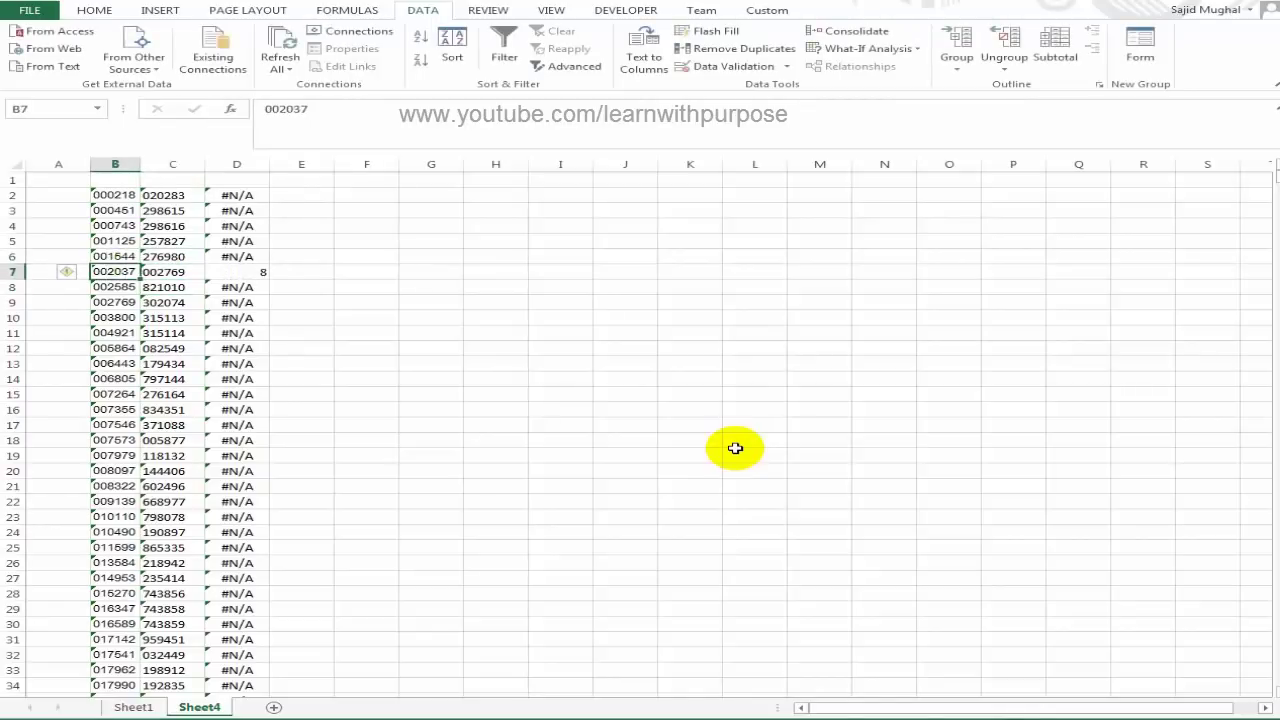
key("Right")
key("Right")
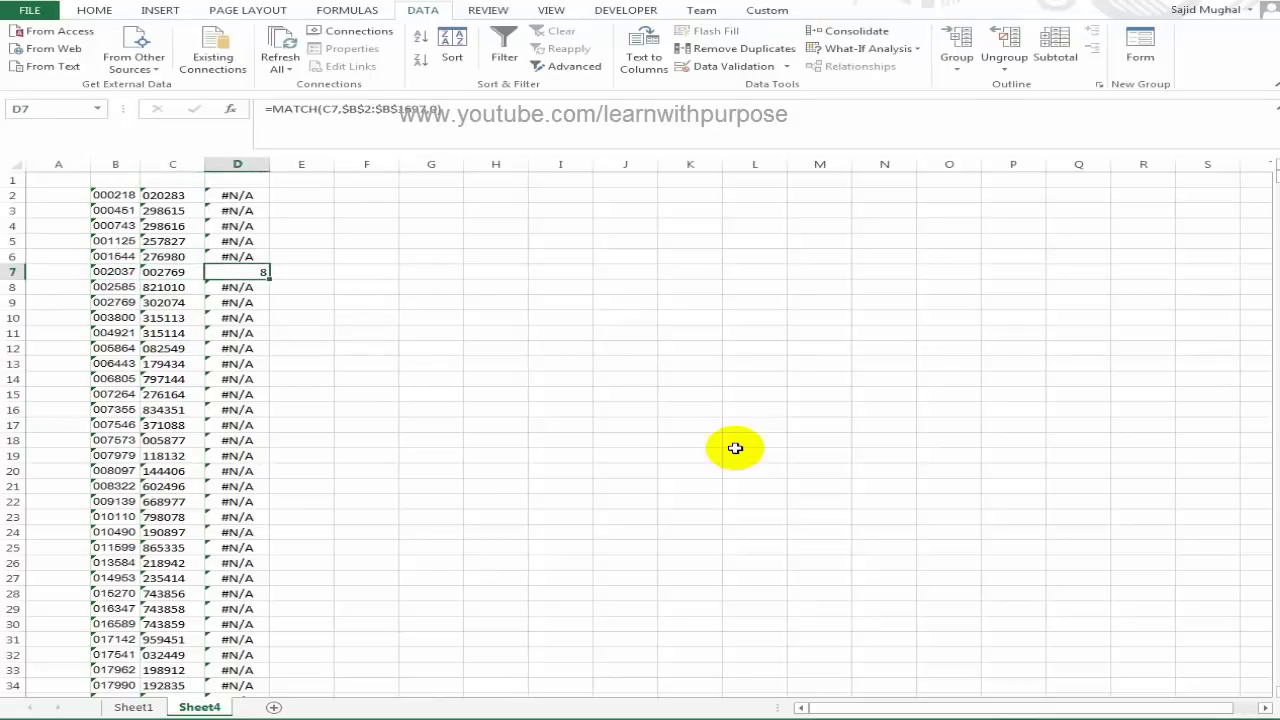
Number the draw results in column A by entering 1 in A2 and 2 in A3, and fill the series down to row 1697
key("Left")
key("Left")
key("Left")
key("Up")
key("Up")
key("Up")
key("Up")
key("Up")
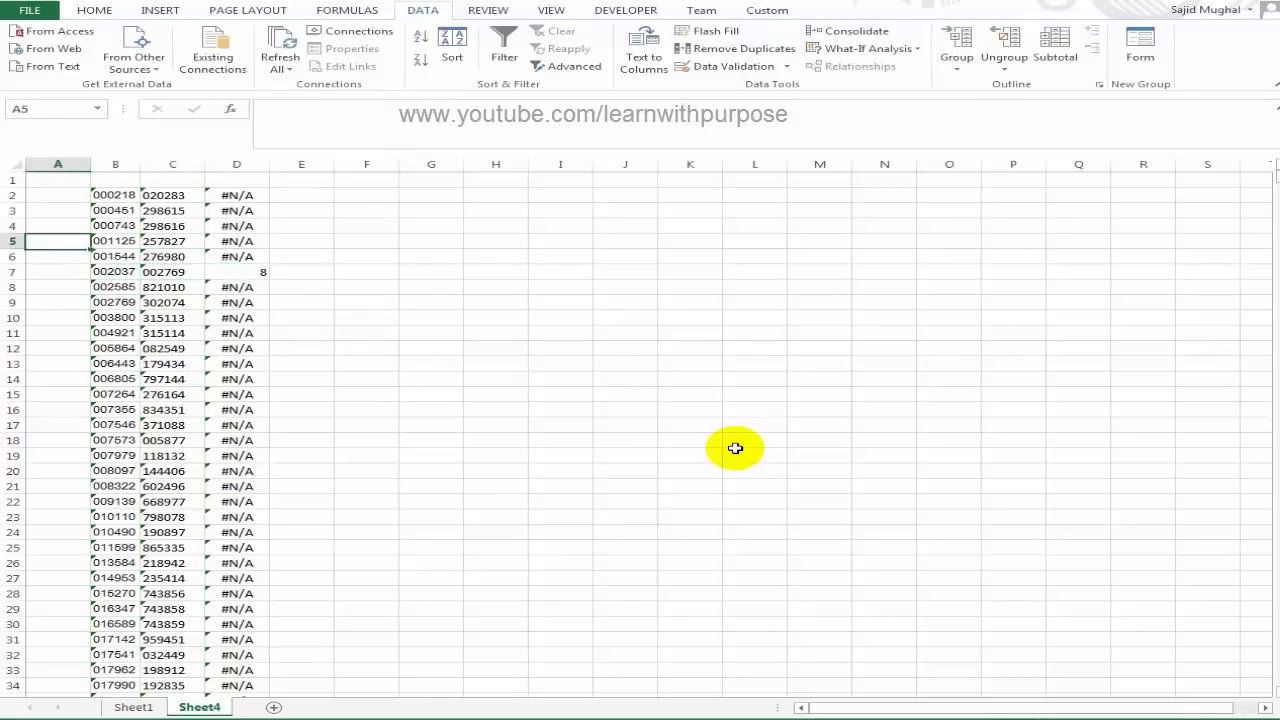
type("1")
key("Return")
type("2")
key("Return")
key("Up")
key("Up")
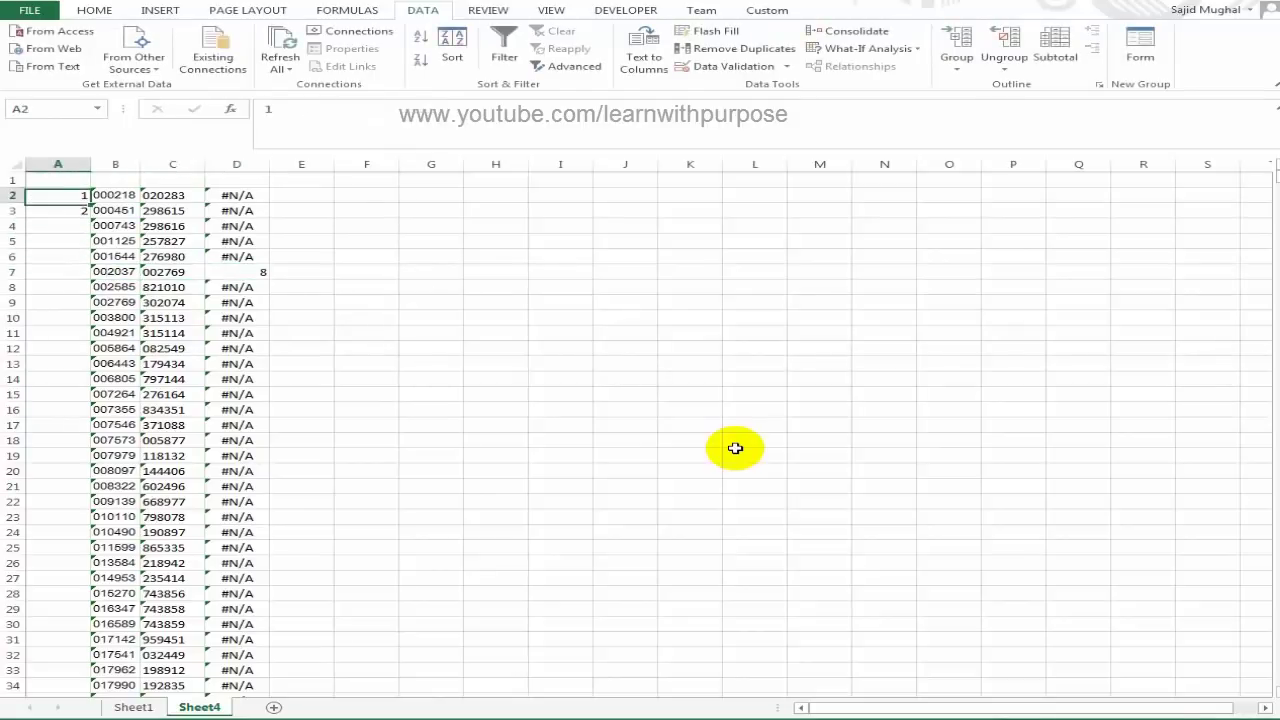
key("shift+Down")
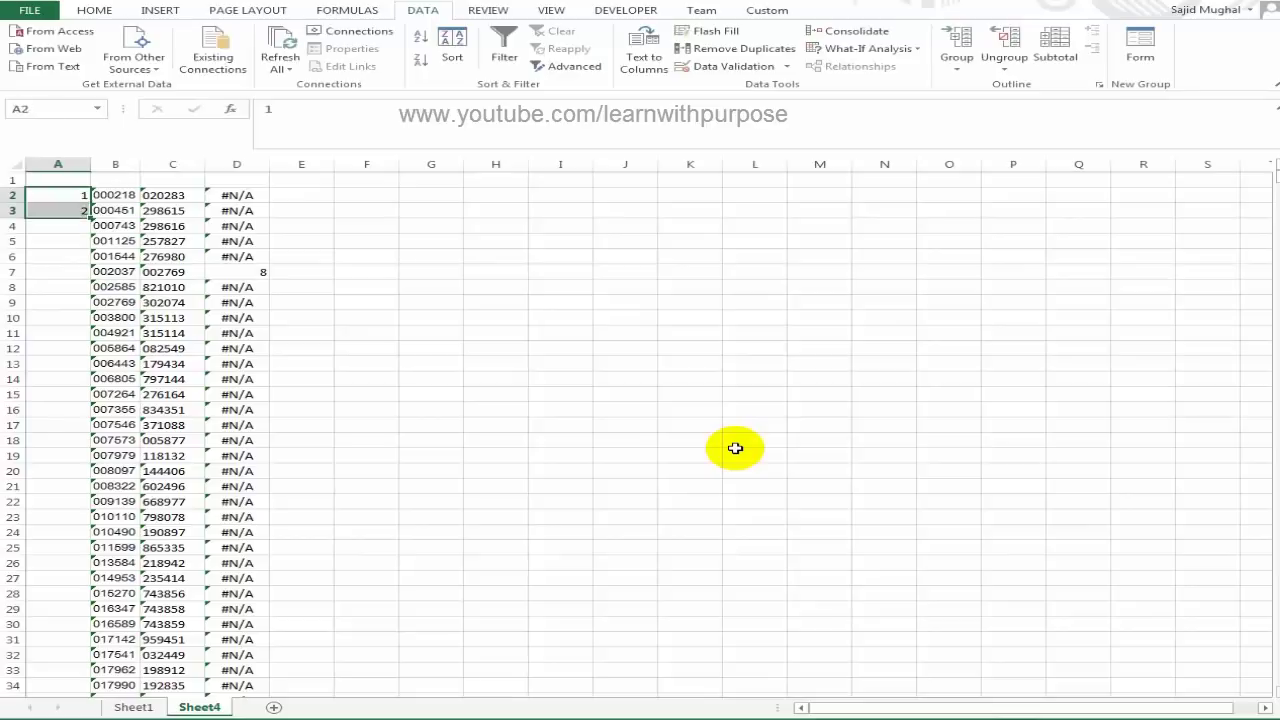
double_click(92, 216)
key("ctrl+Down")
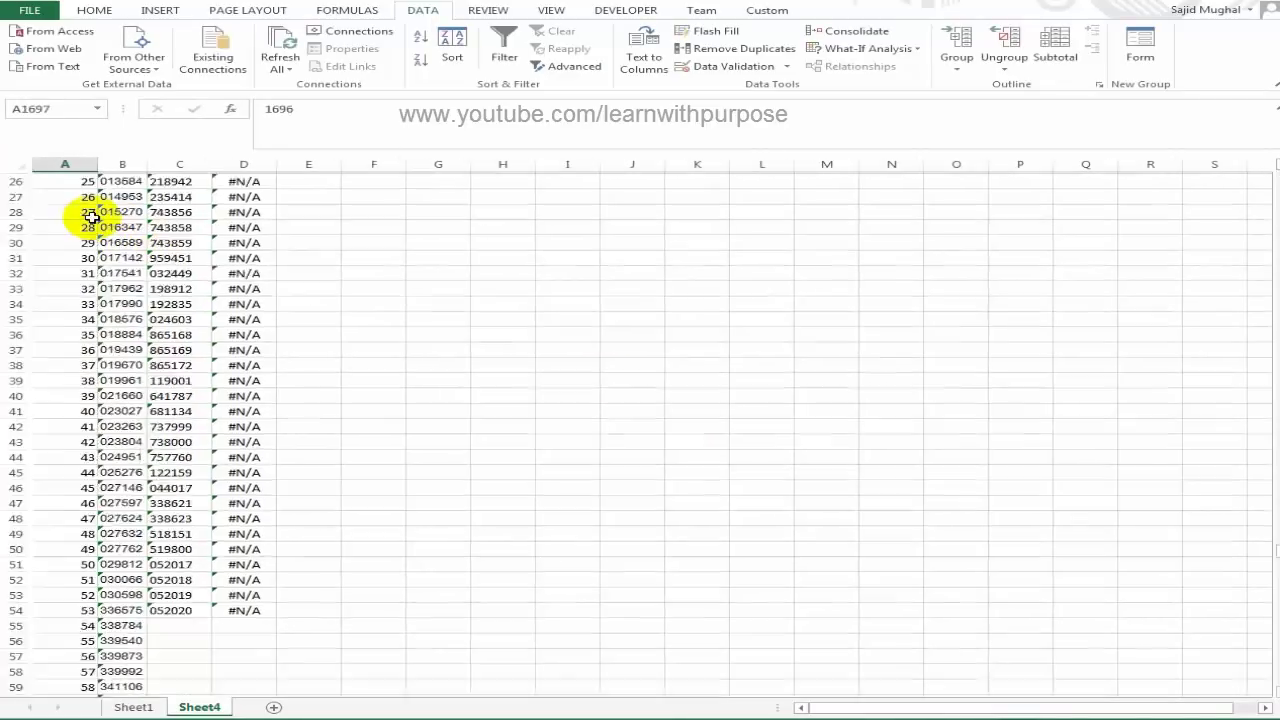
Compare the match position in D7 with the serial numbers in column A and the draw results in column B
key("ctrl+Home")
key("Down")
key("Down")
key("Down")
key("Down")
key("Down")
key("Down")
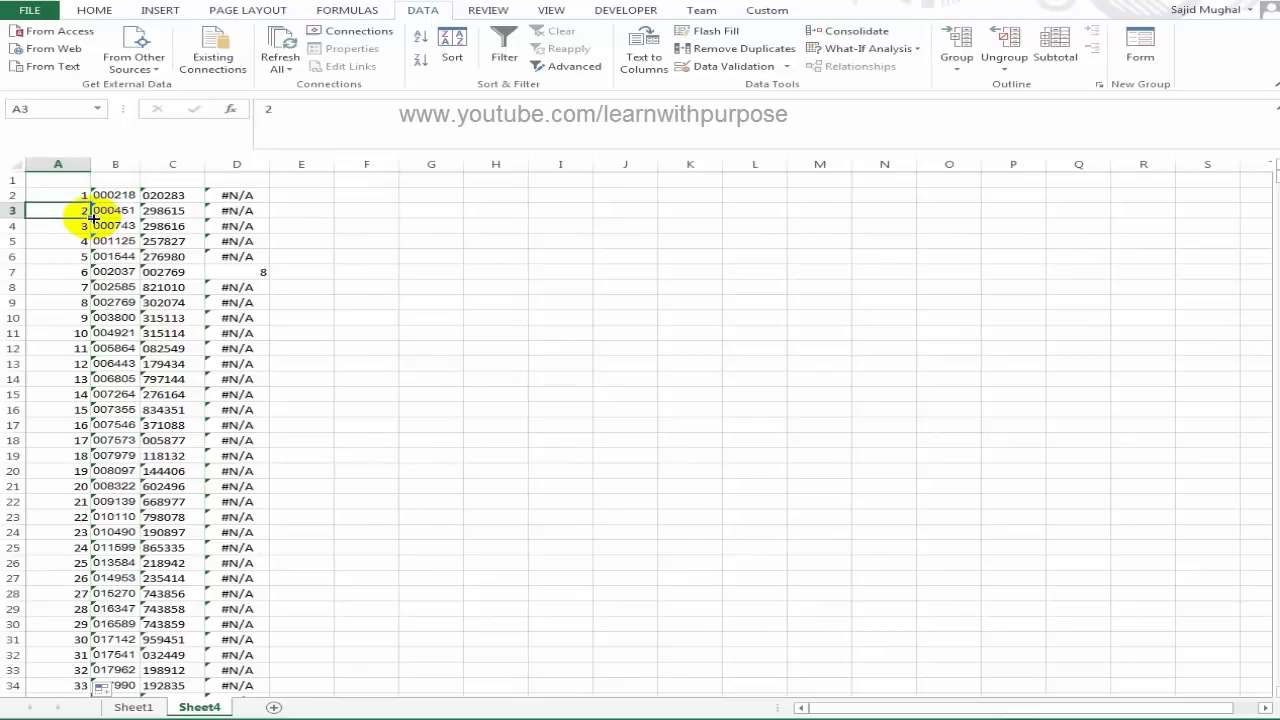
key("Right")
key("Right")
key("Right")
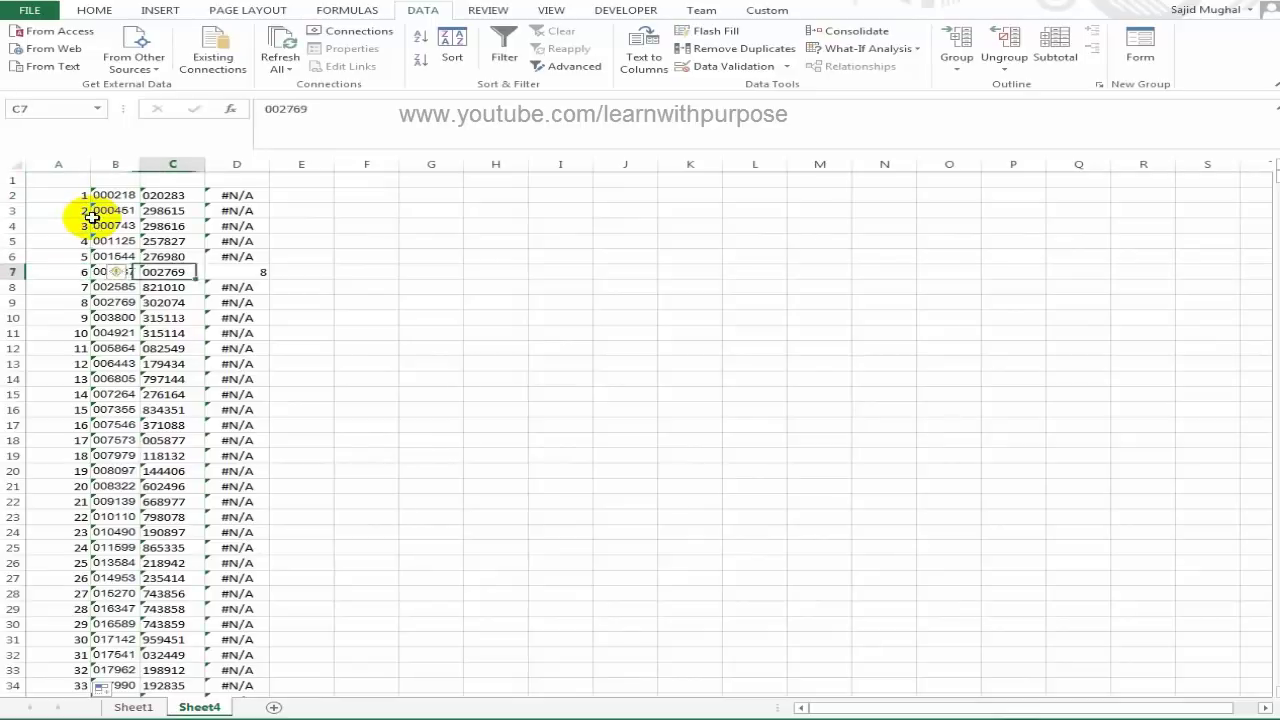
key("Left")
key("Left")
key("Up")
key("Up")
key("Up")
key("Up")
key("Up")
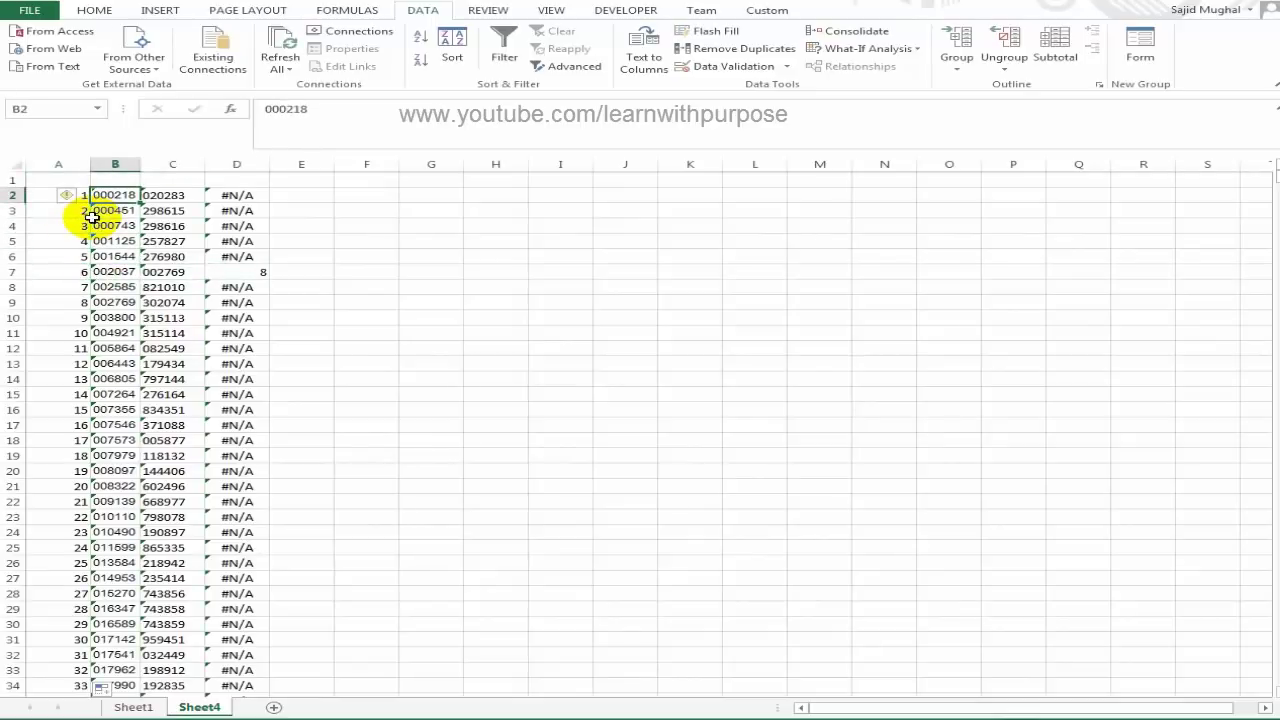
key("Down")
key("Down")
key("Down")
key("Down")
key("Down")
key("Down")
key("Down")
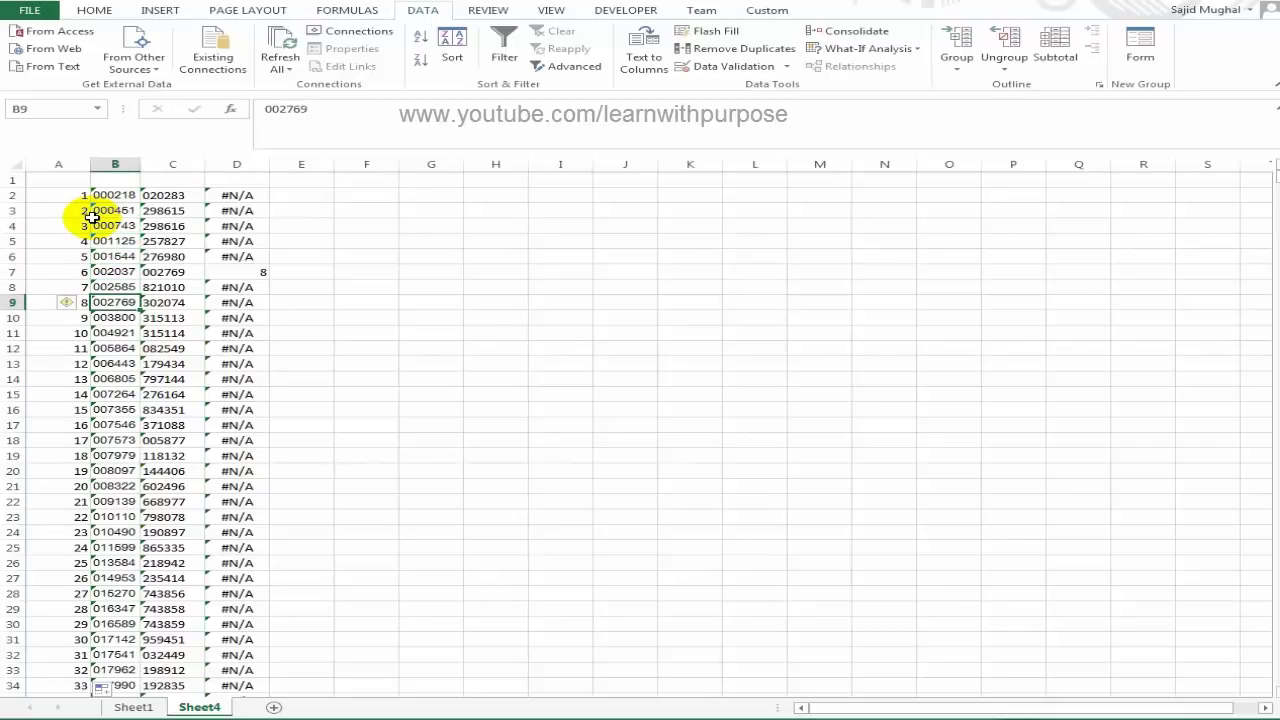
Highlight the matching numbers in B9 and C7 with yellow fill and check the serial number in A9
left_click(97, 10)
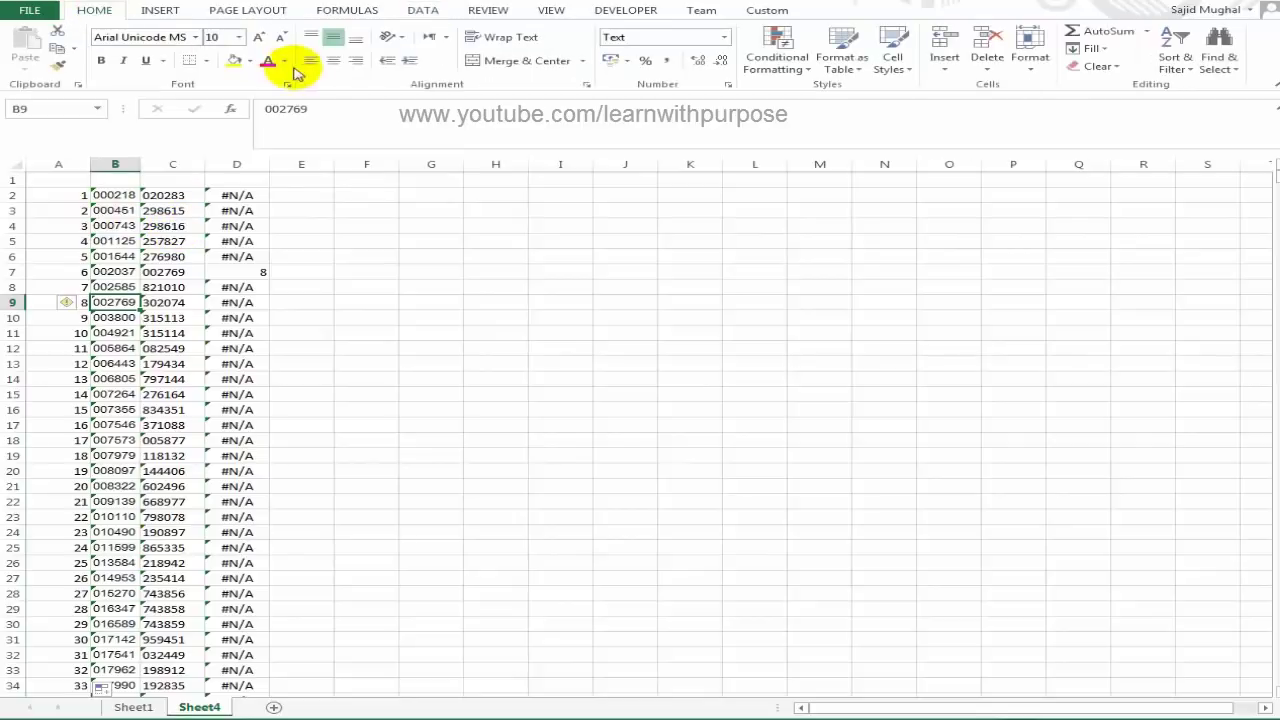
key("Up")
key("Up")
key("Right")
left_click(230, 67)
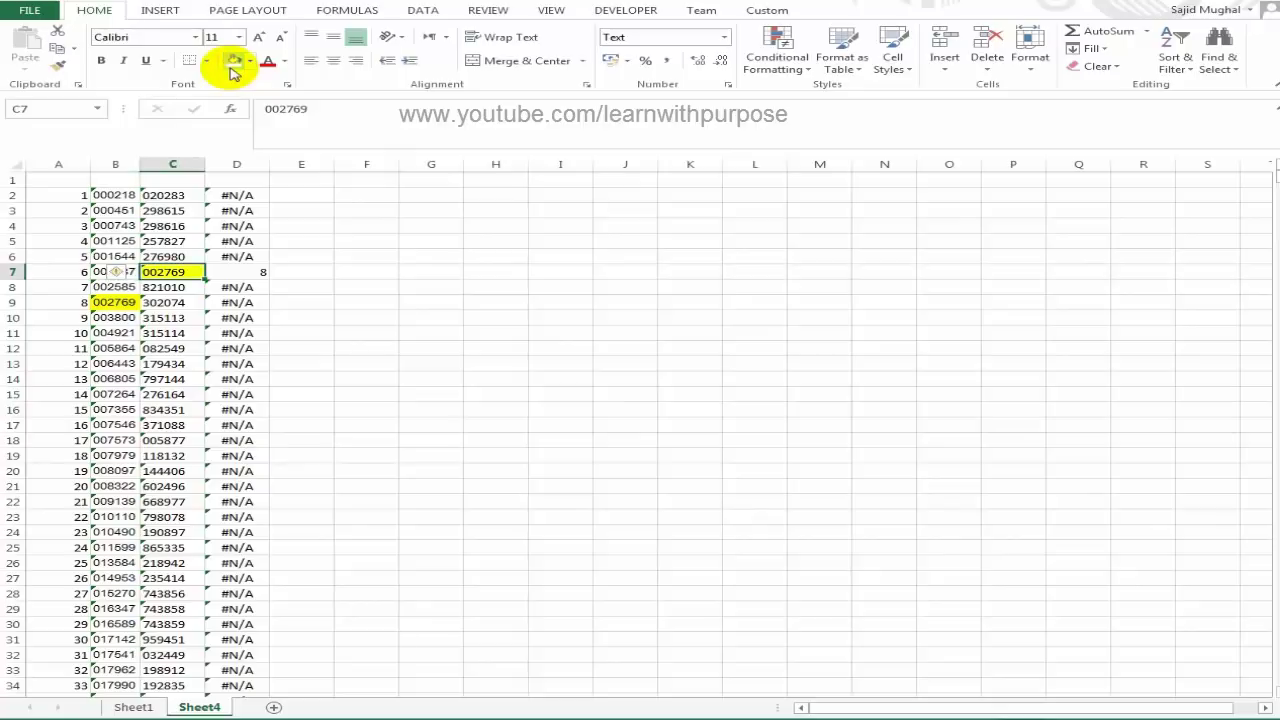
key("Left")
key("Left")
key("Down")
key("Down")
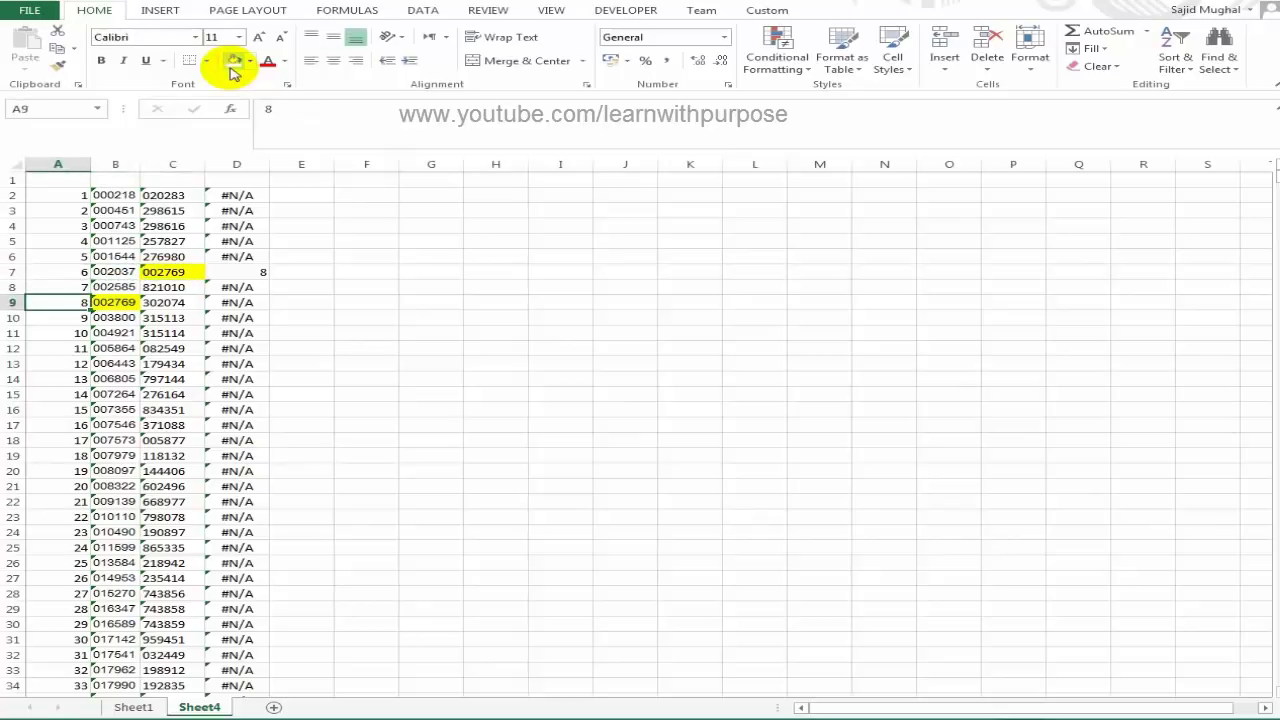
Replace the bond number in C13 with the draw result 000218 as a second test
key("Right")
key("Right")
key("Down")
key("Down")
key("Down")
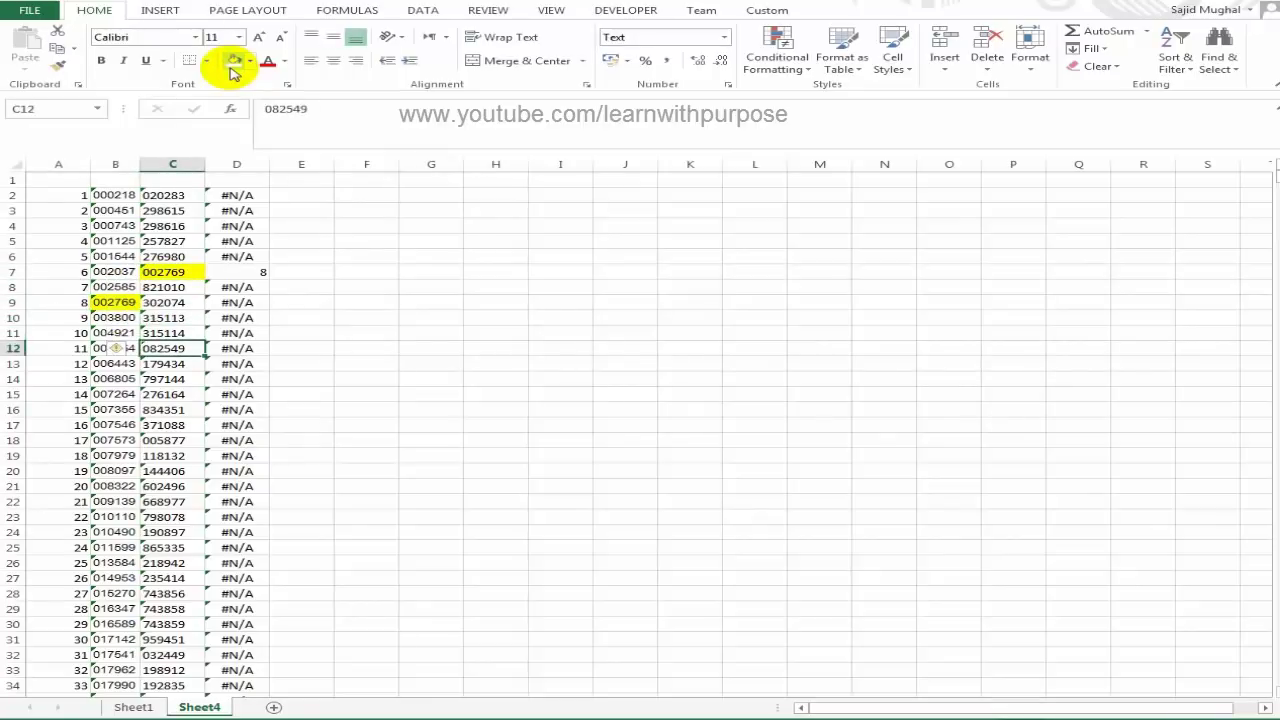
key("Down")
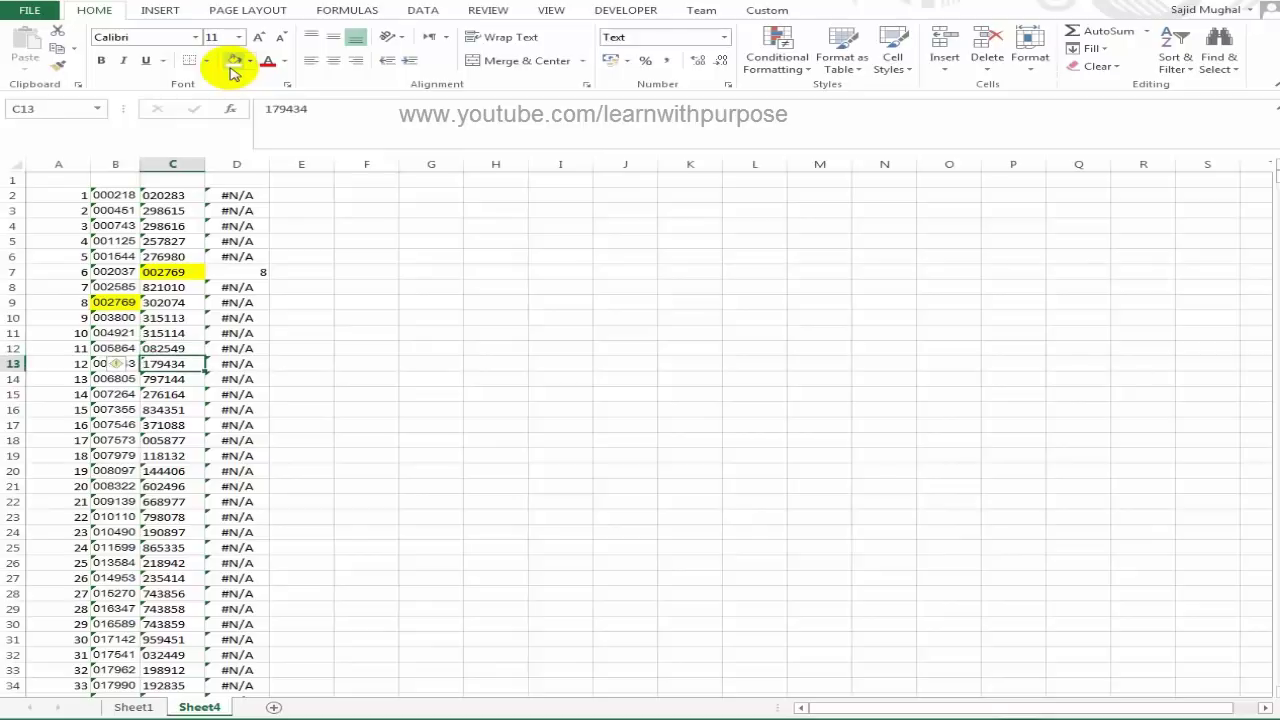
type("000")
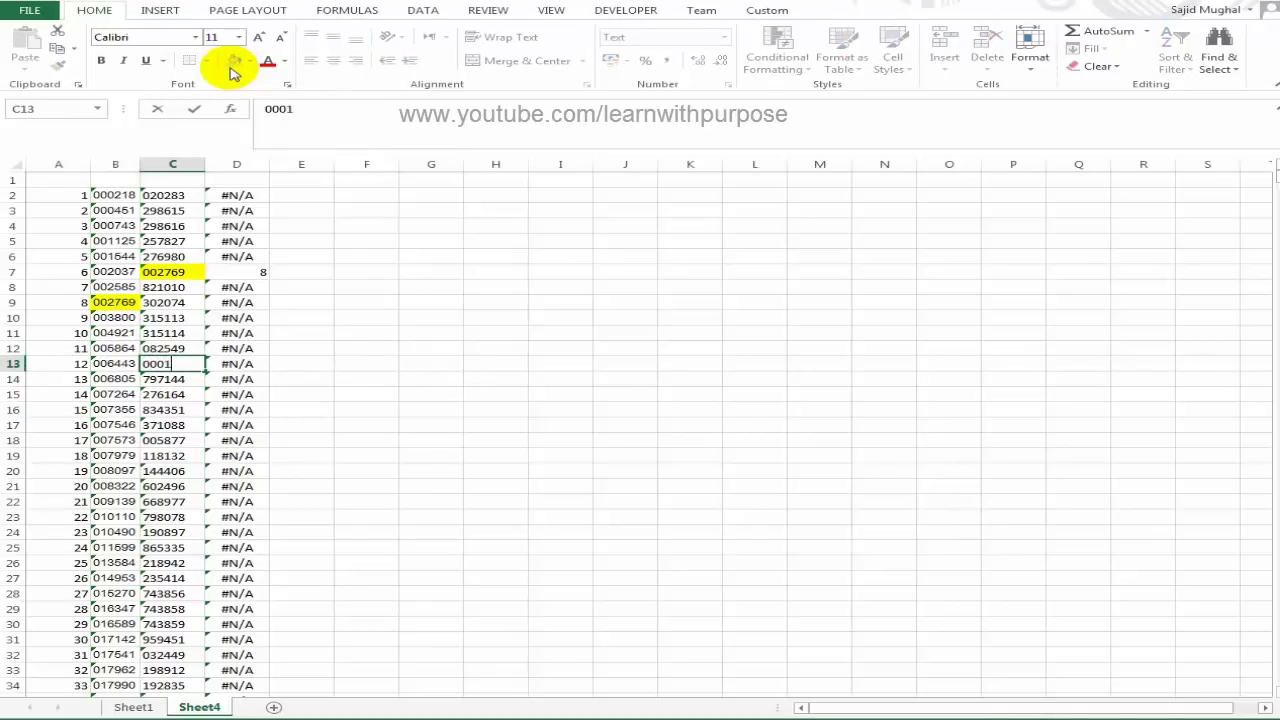
type("218")
key("Return")
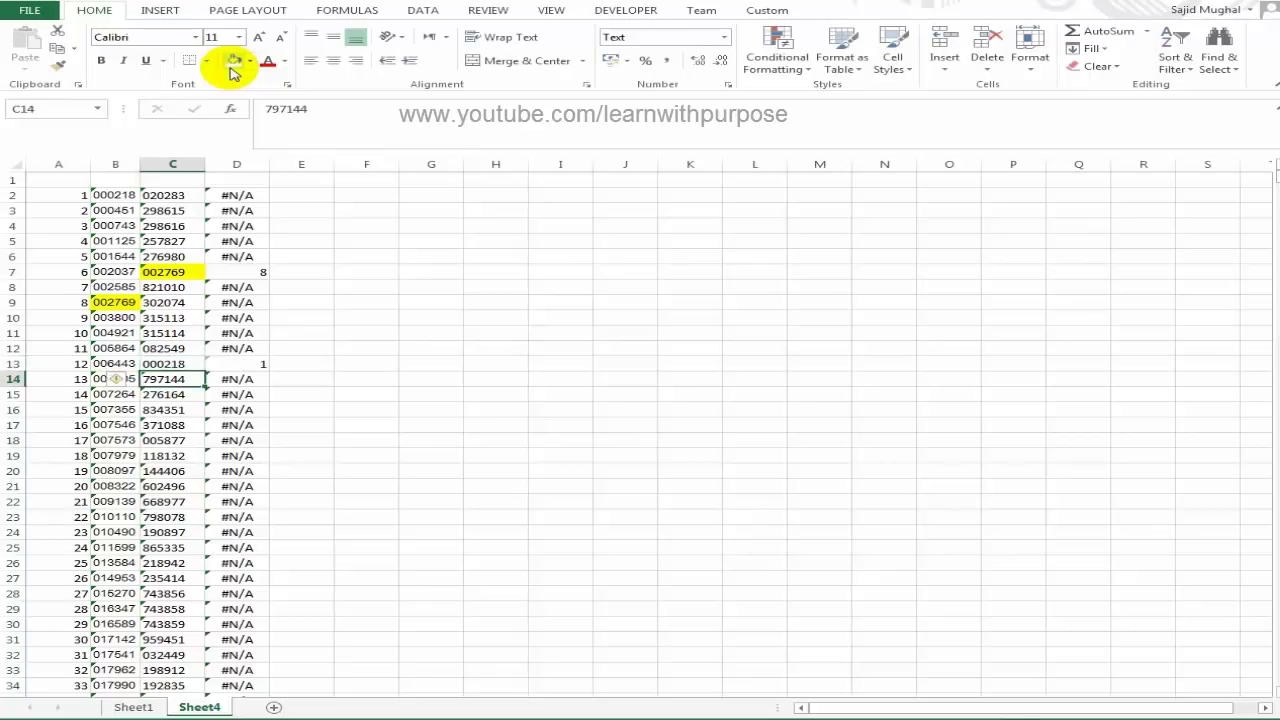
Check the match result in D13 and highlight the matching numbers in C13 and B2 with yellow fill
key("Up")
key("Right")
key("Left")
key("Right")
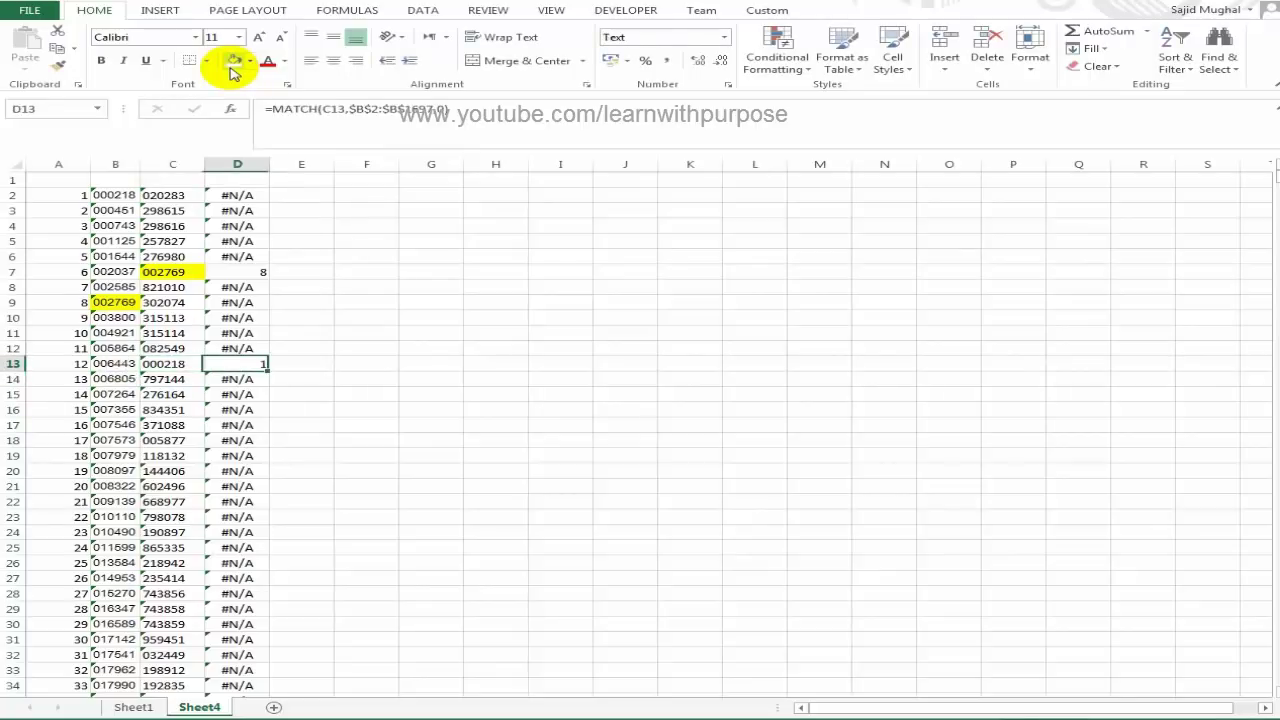
key("Left")
key("Right")
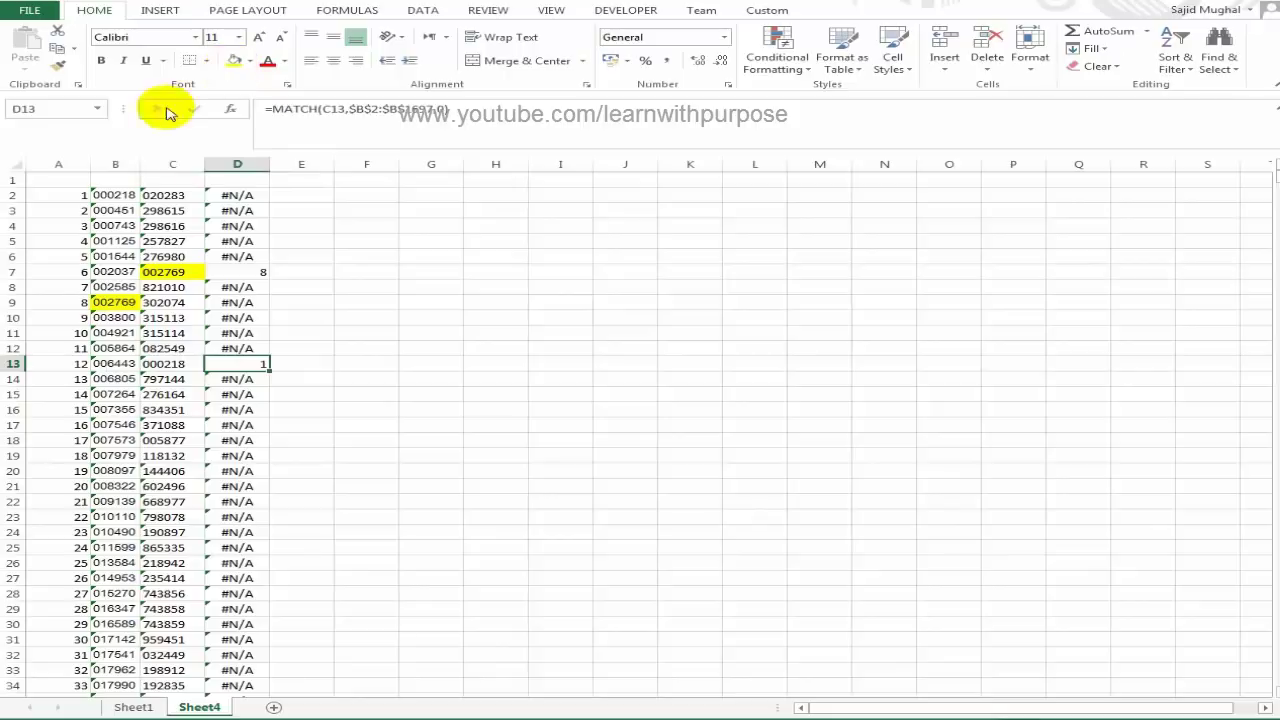
left_click(173, 365)
left_click(233, 60)
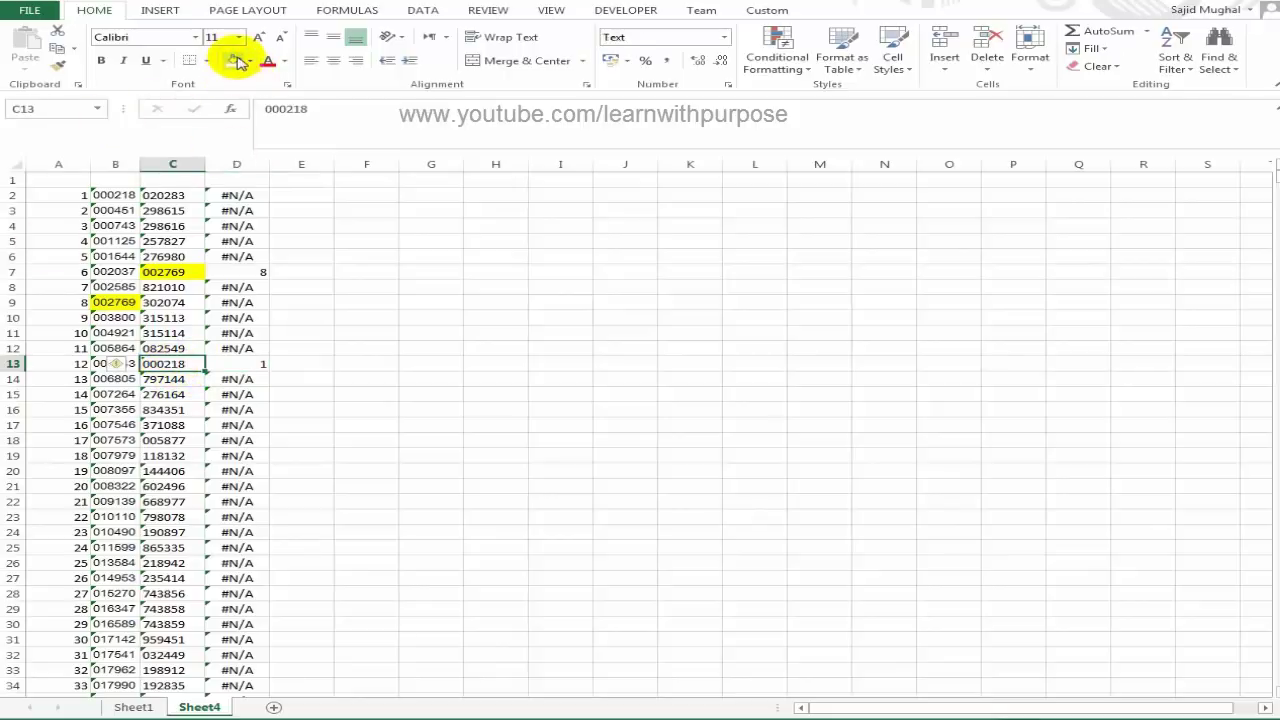
left_click(115, 195)
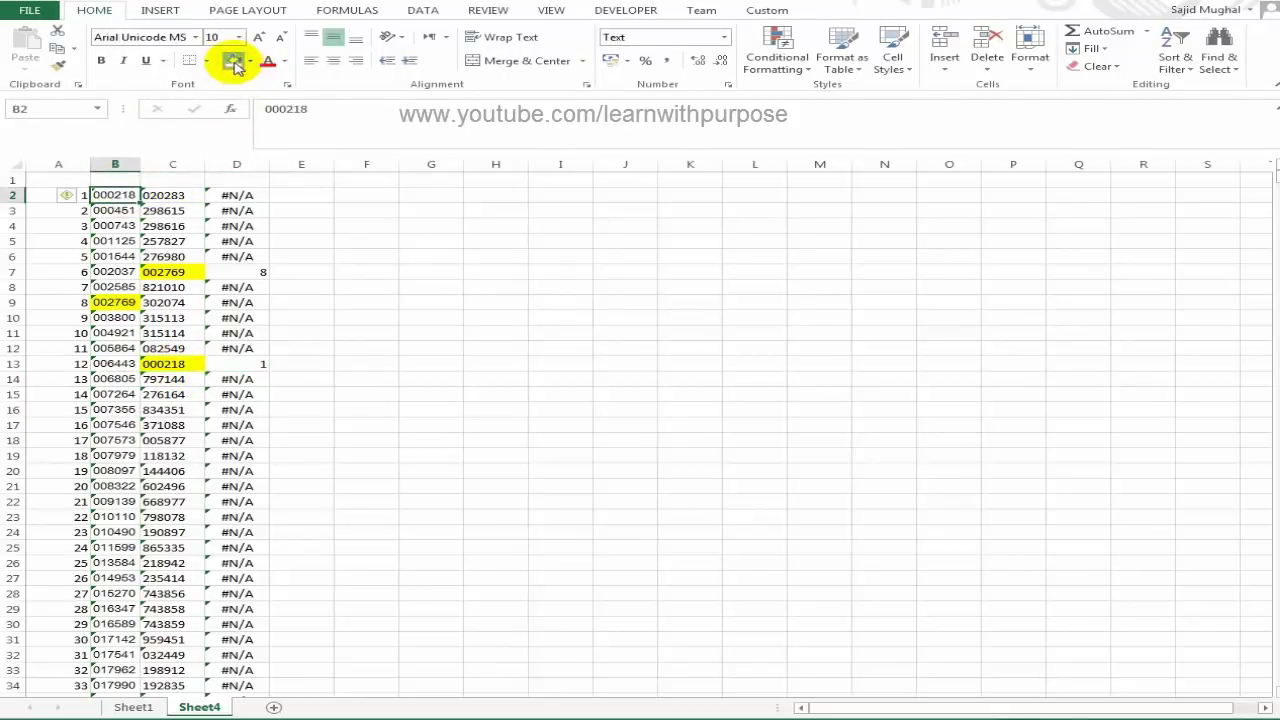
left_click(233, 60)
left_click(240, 197)
Sort the range B2:D1697 by the match results in column D in ascending order, treating row 2 as the header row
key("Left")
key("Left")
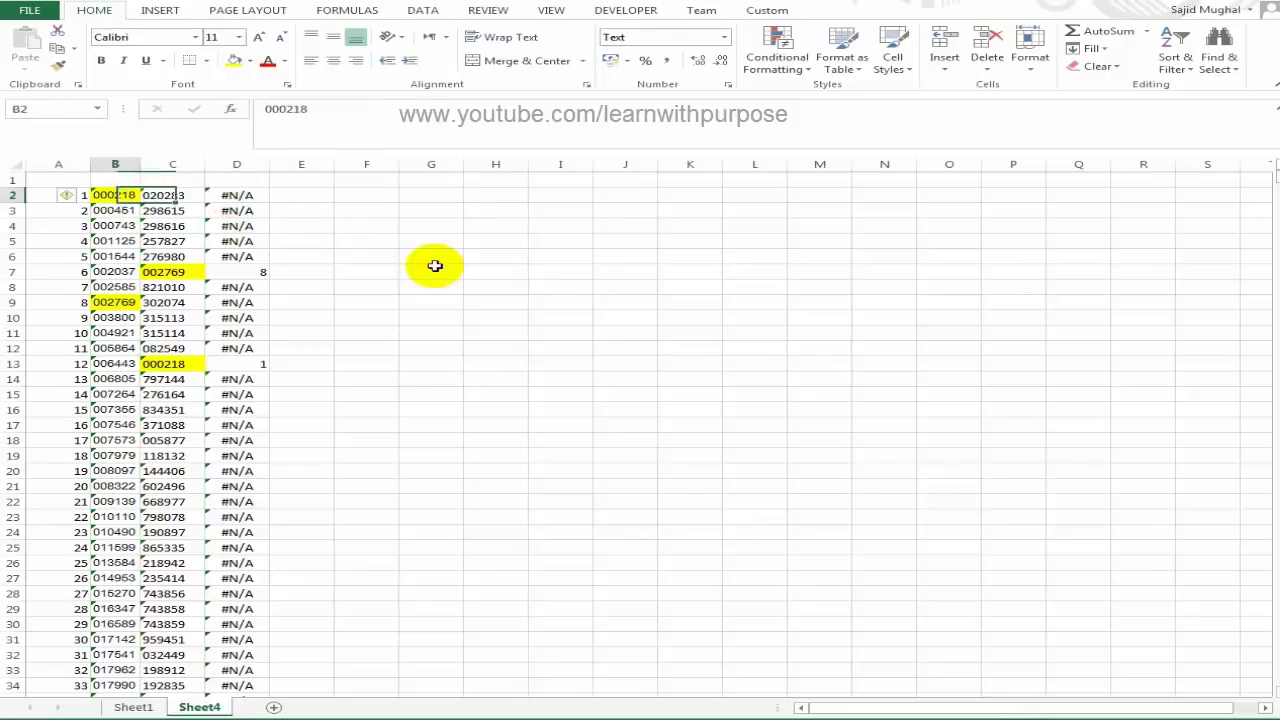
key("shift+Right")
key("shift+Right")
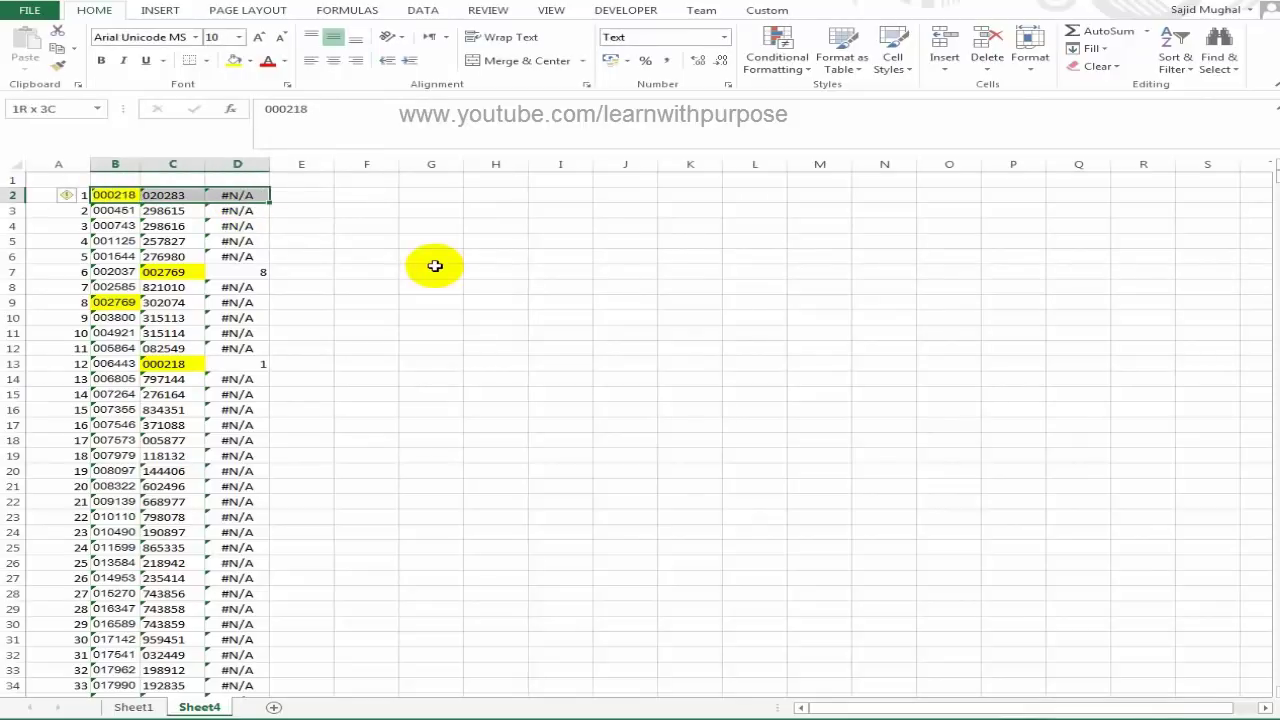
key("ctrl+shift+Down")
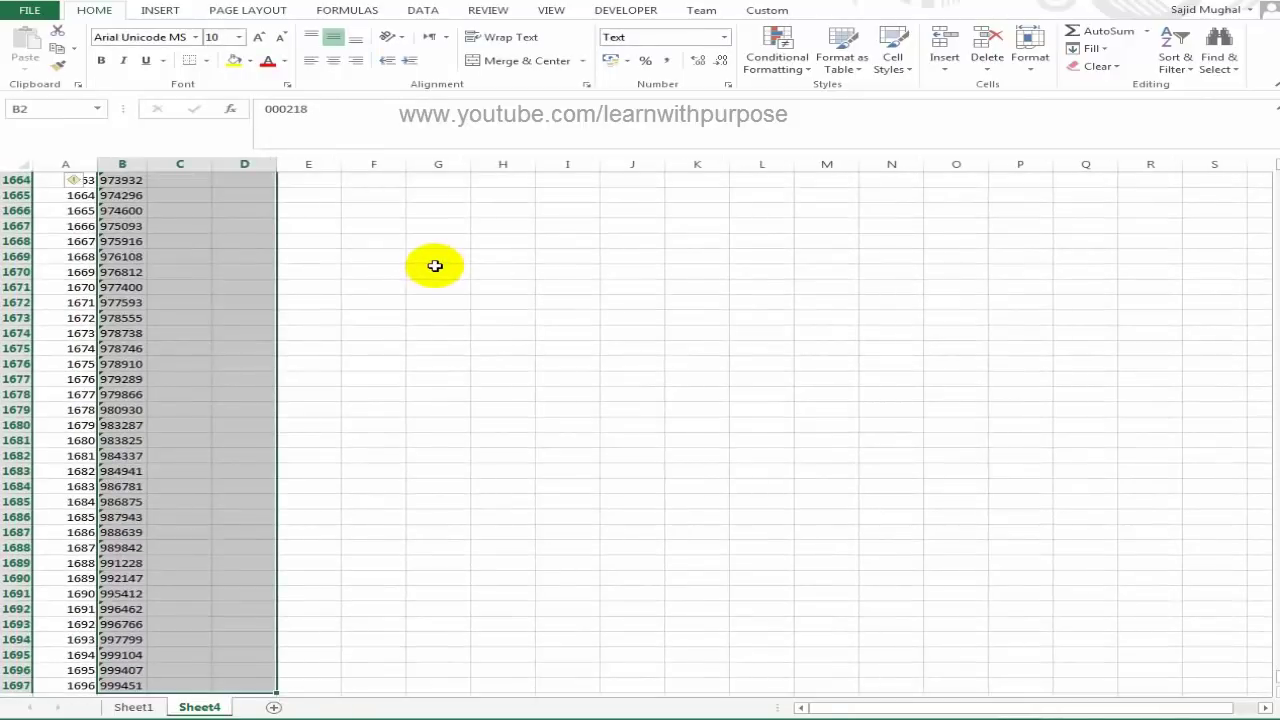
left_click(420, 14)
left_click(455, 50)
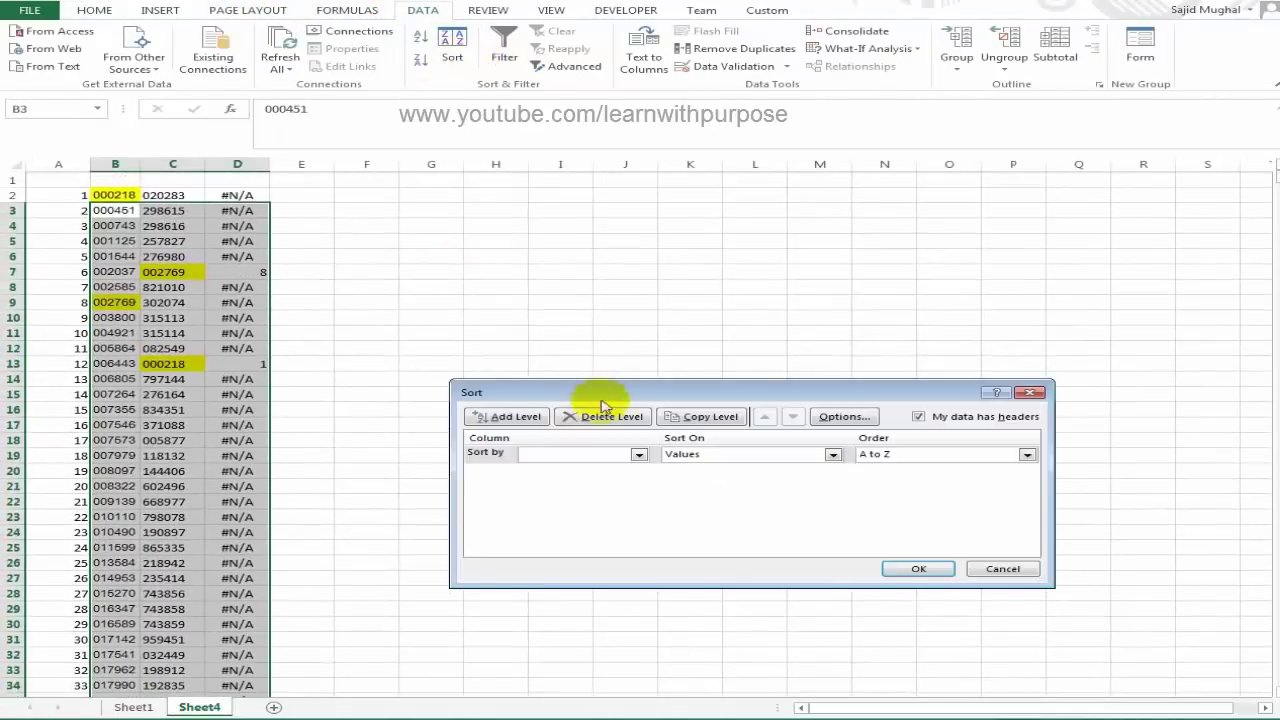
left_click(640, 455)
left_click(614, 484)
left_click(914, 568)
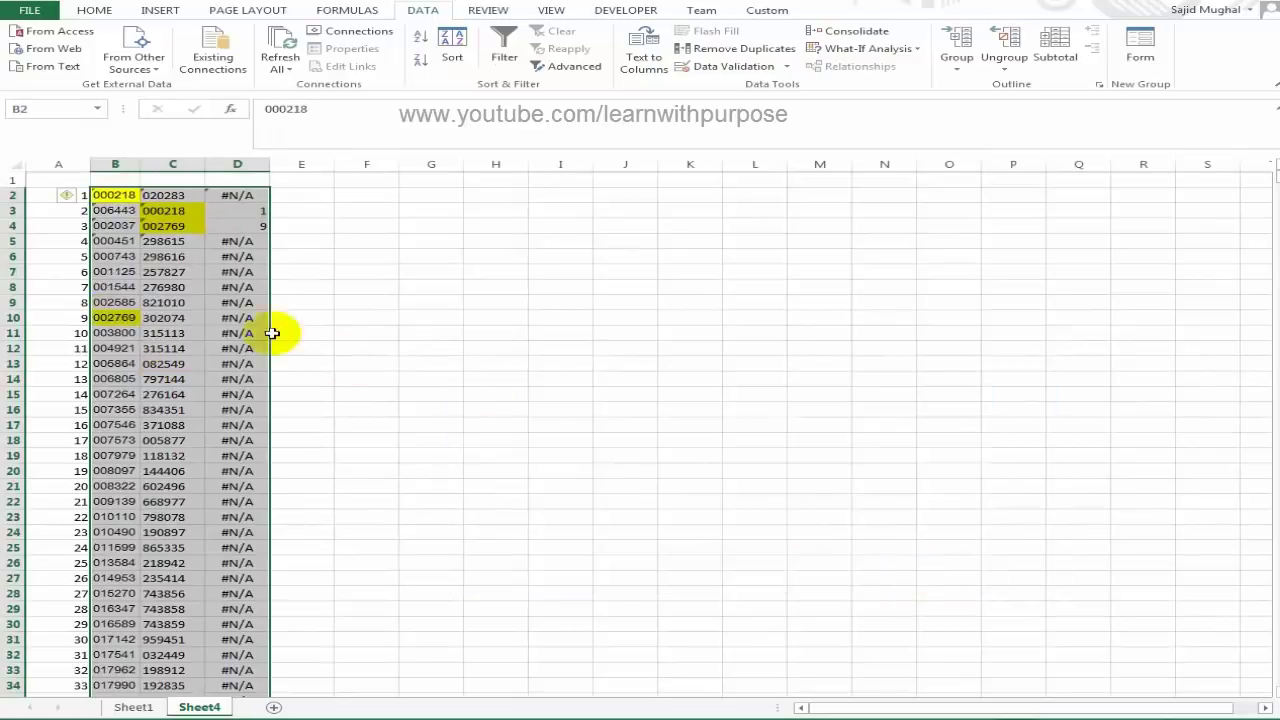
Check the match positions in D3 and D4 against their highlighted bond numbers in column C
left_click(255, 212)
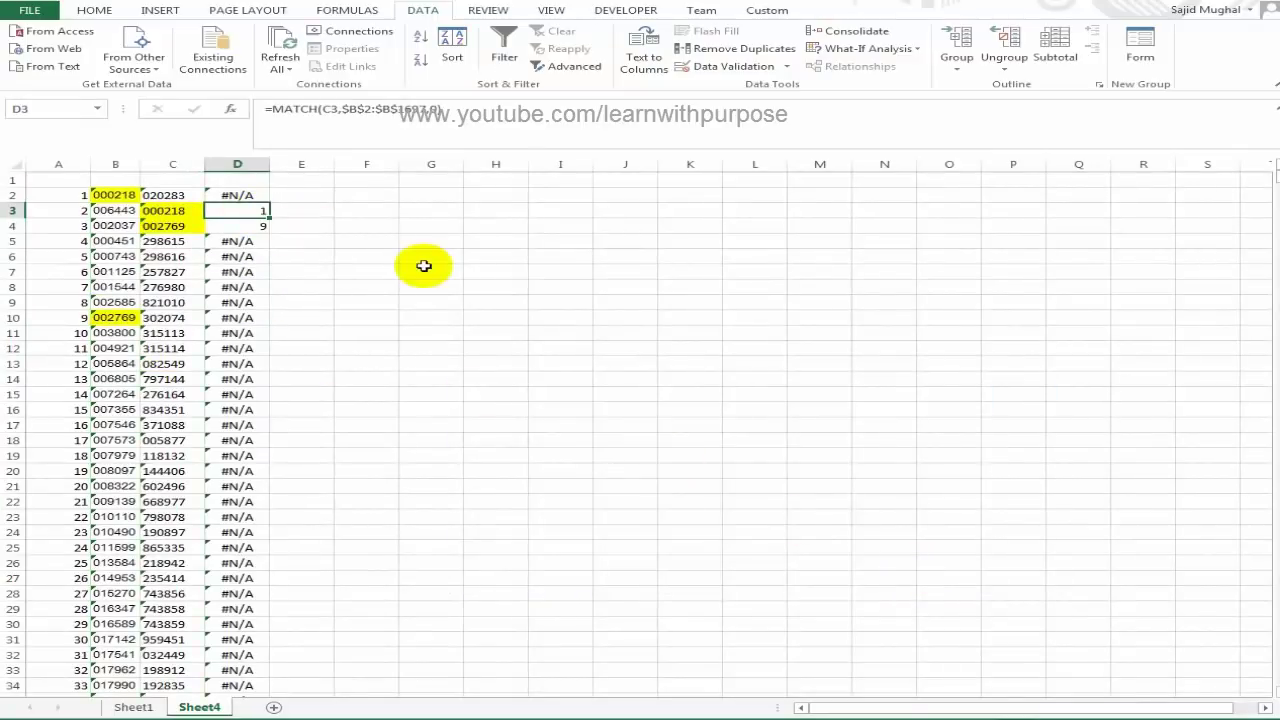
key("Left")
key("Left")
key("Right")
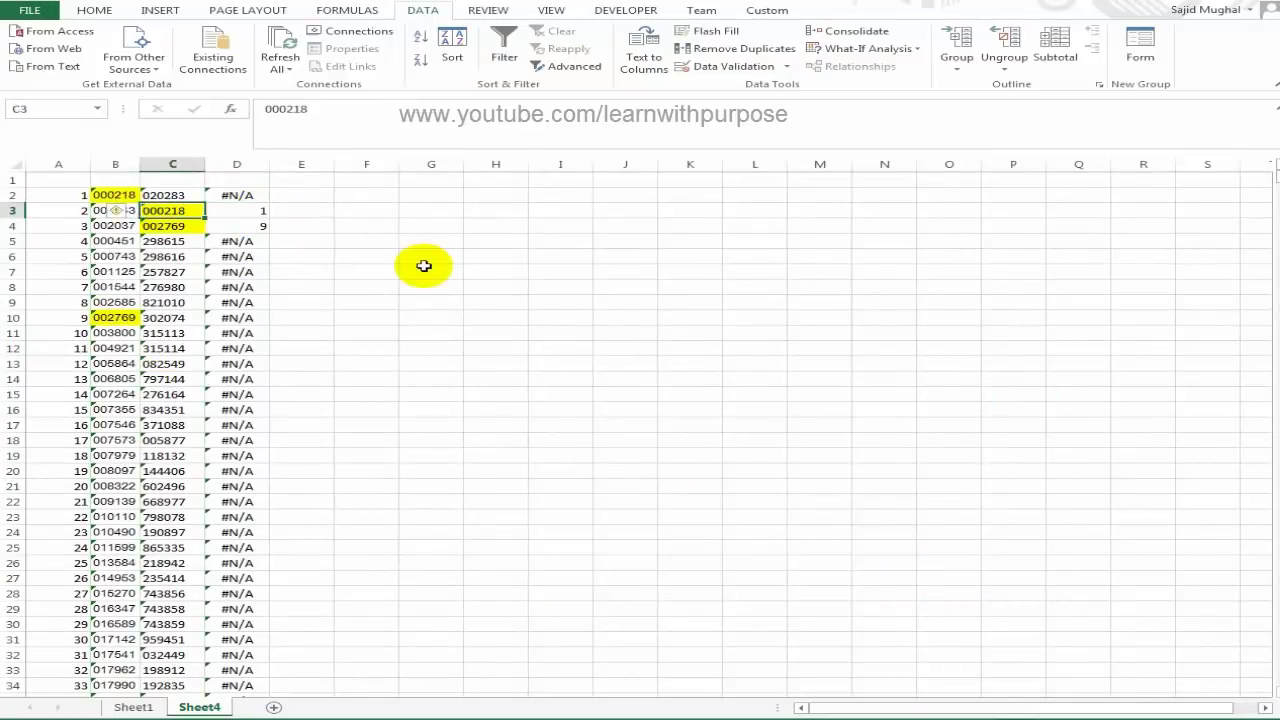
key("Down")
key("Down")
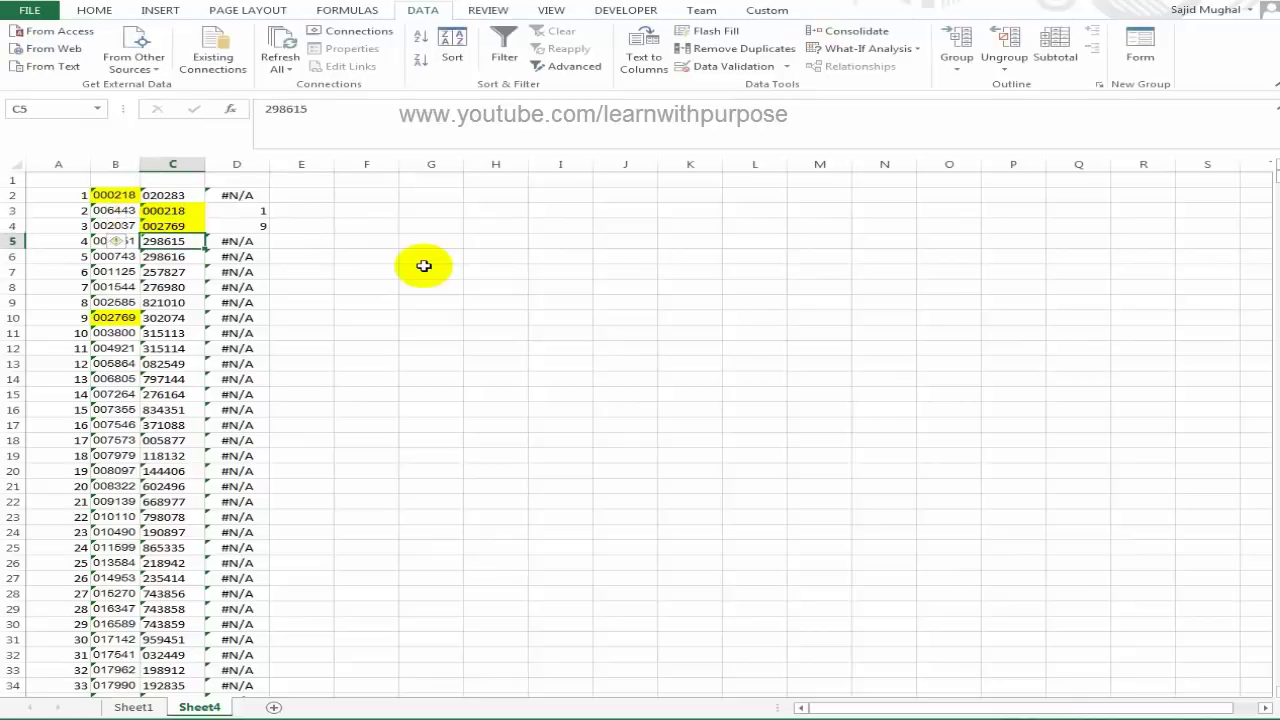
Examine the match results below the two highlighted bond numbers, checking the MATCH formulas in D19, D28 and D16
key("Up")
key("Up")
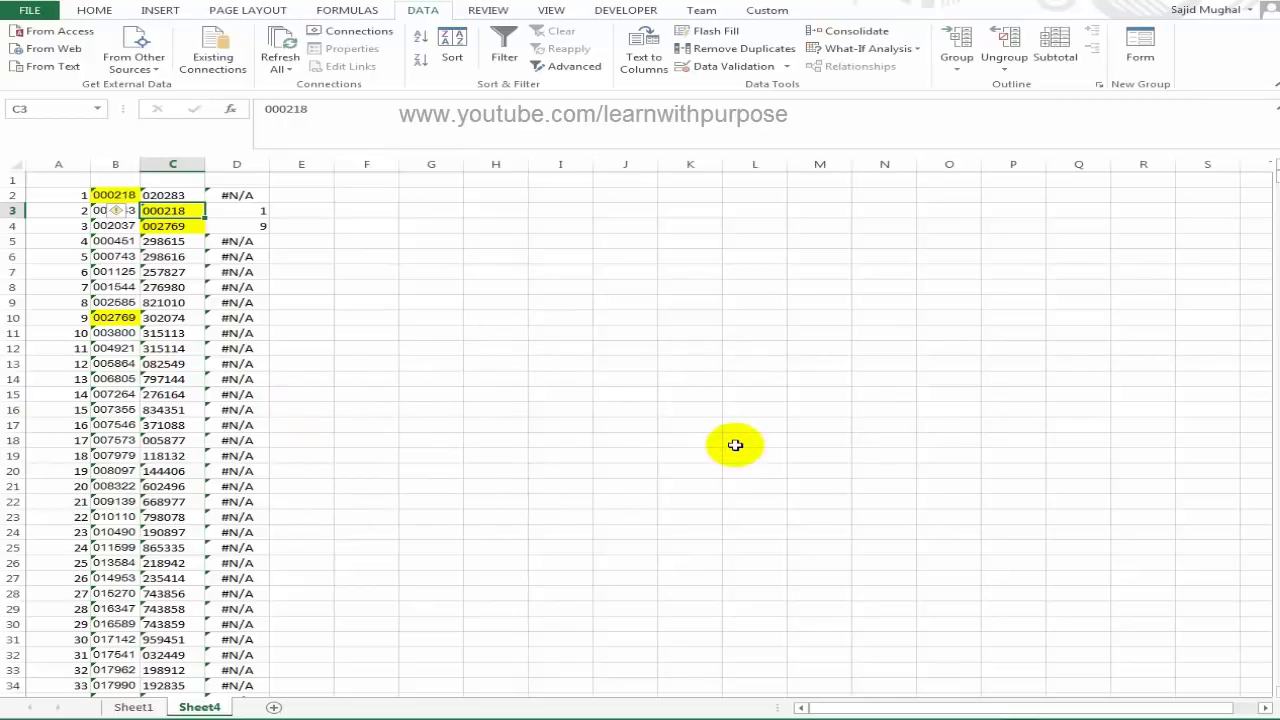
left_click(230, 302)
left_click(227, 455)
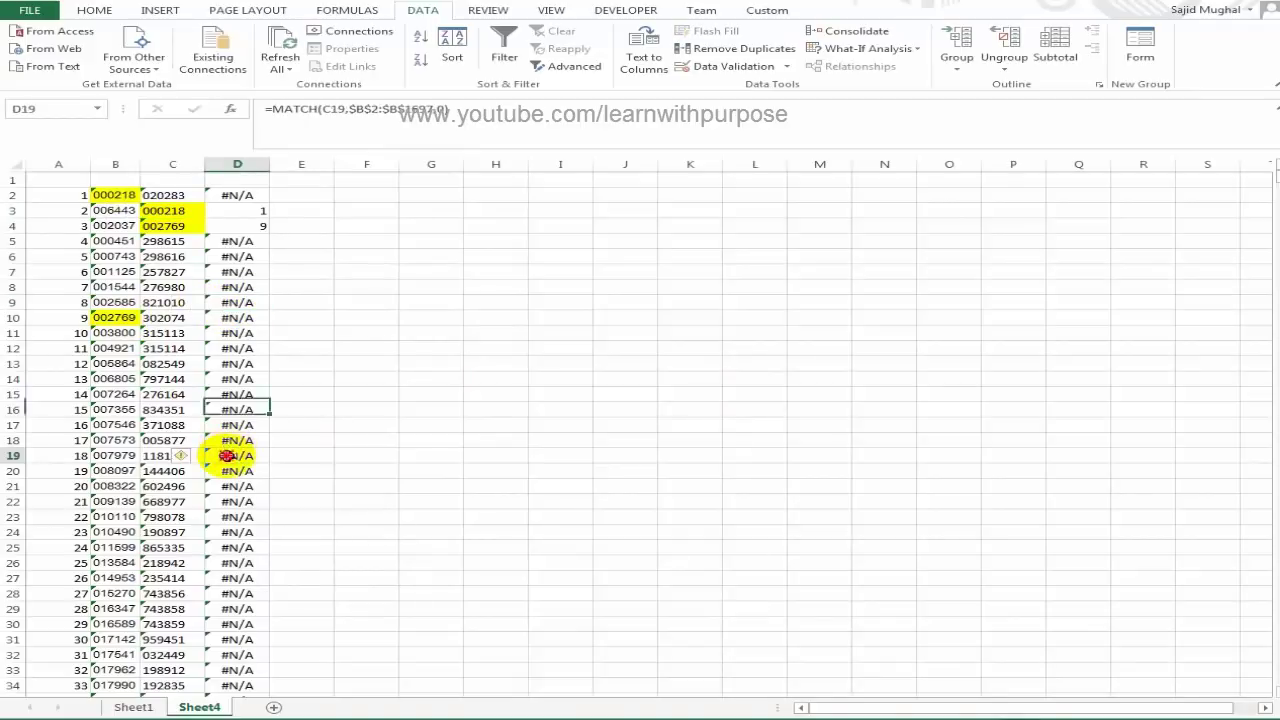
left_click(237, 593)
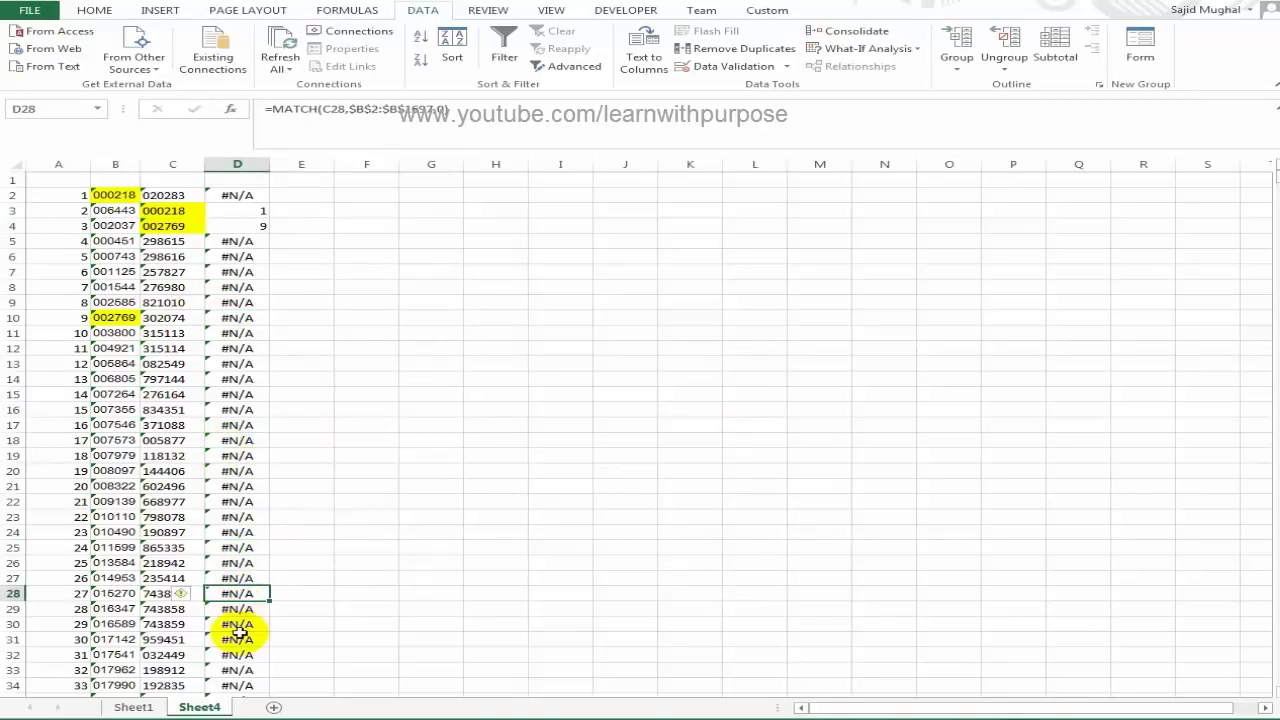
left_click(243, 484)
left_click(240, 409)
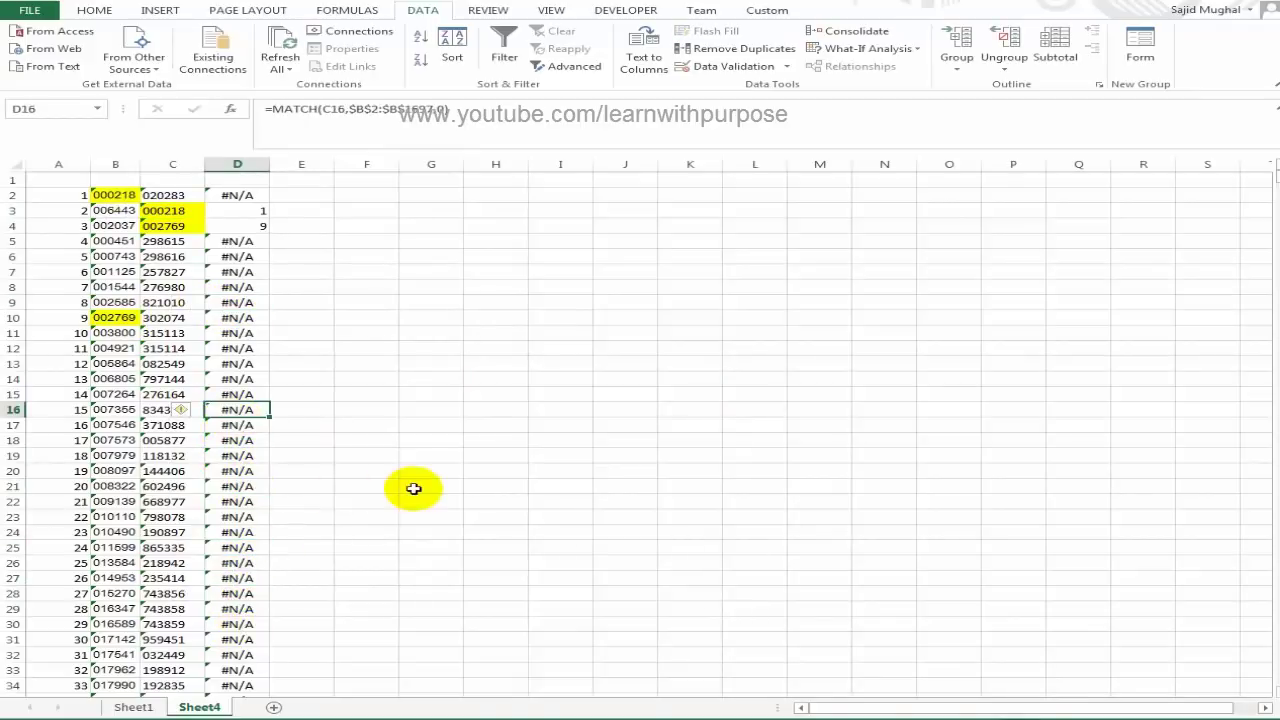
Review the match results in column D down to the last bond number in row 54
scroll(257, 537, "down", 1)
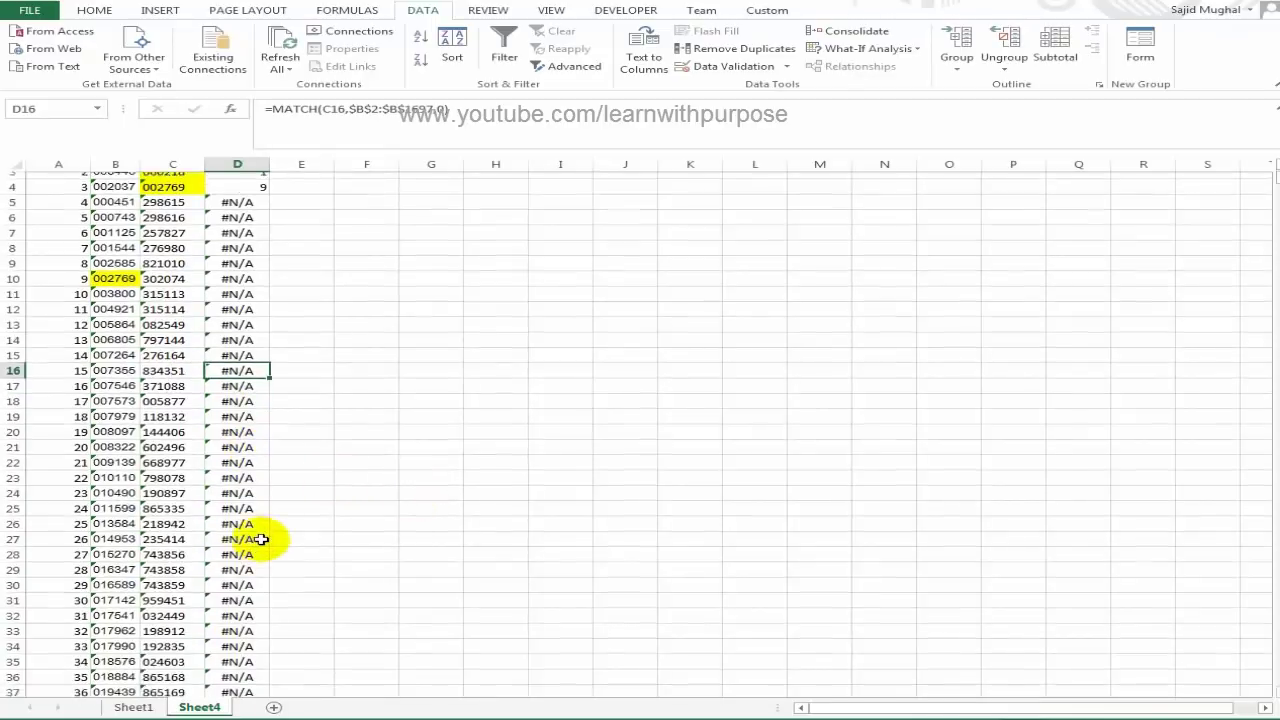
scroll(260, 539, "up", 1)
scroll(260, 539, "down", 1)
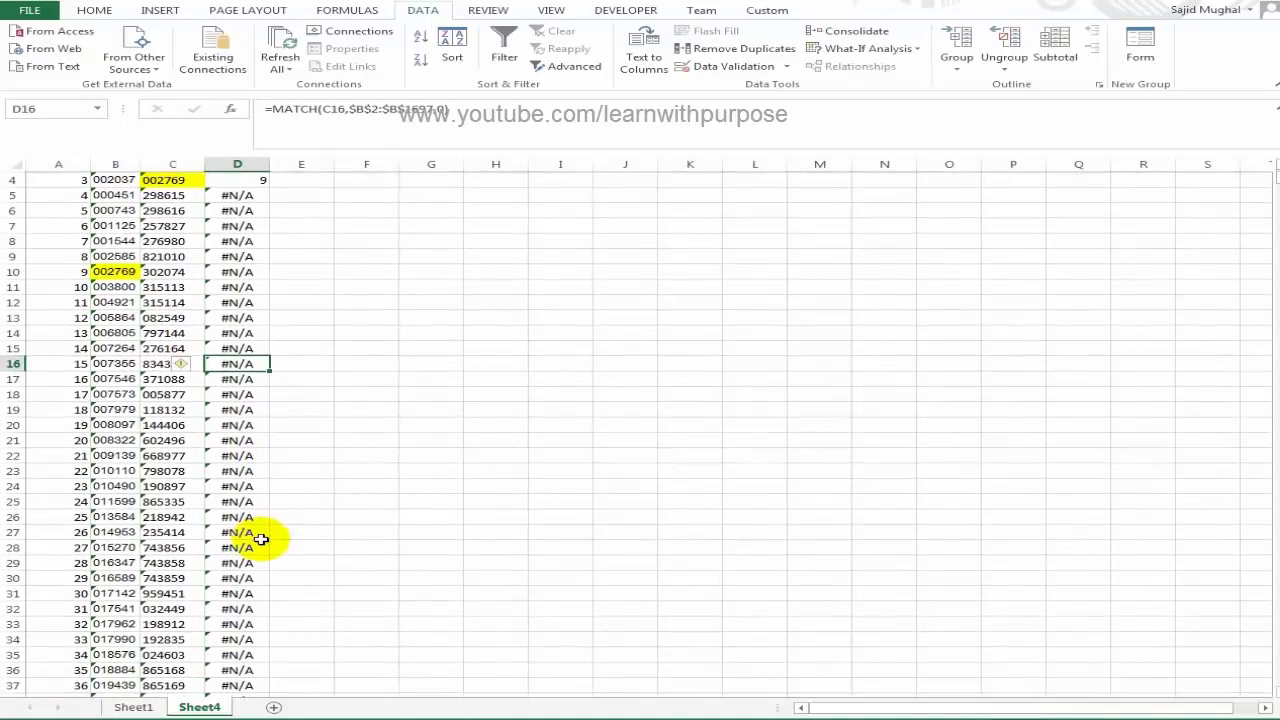
scroll(260, 539, "down", 3)
scroll(260, 539, "down", 1)
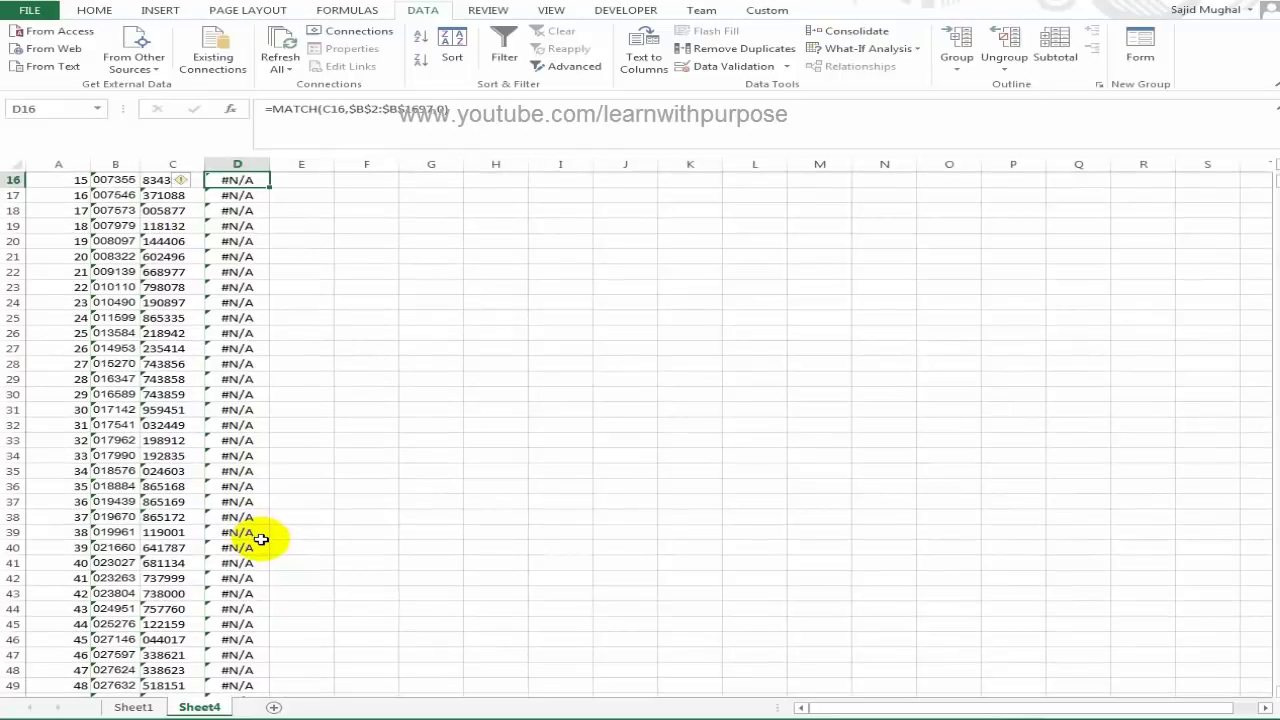
scroll(260, 539, "down", 3)
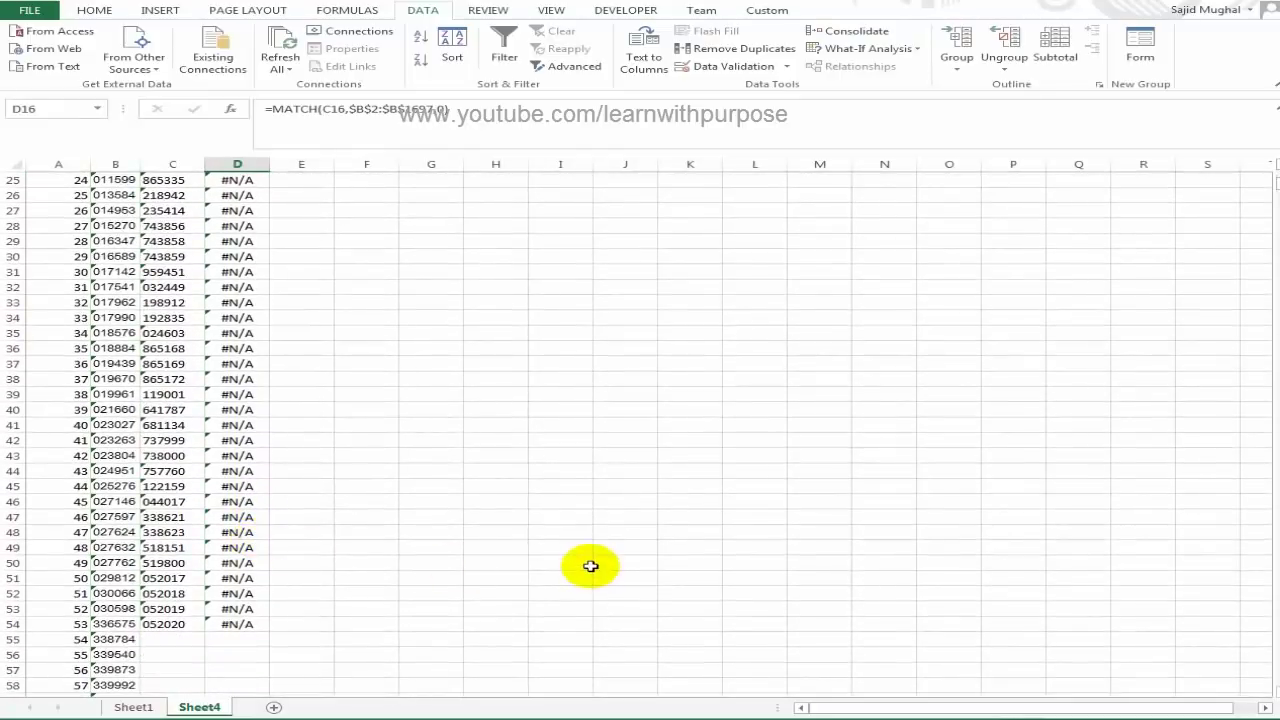
scroll(214, 463, "up", 6)
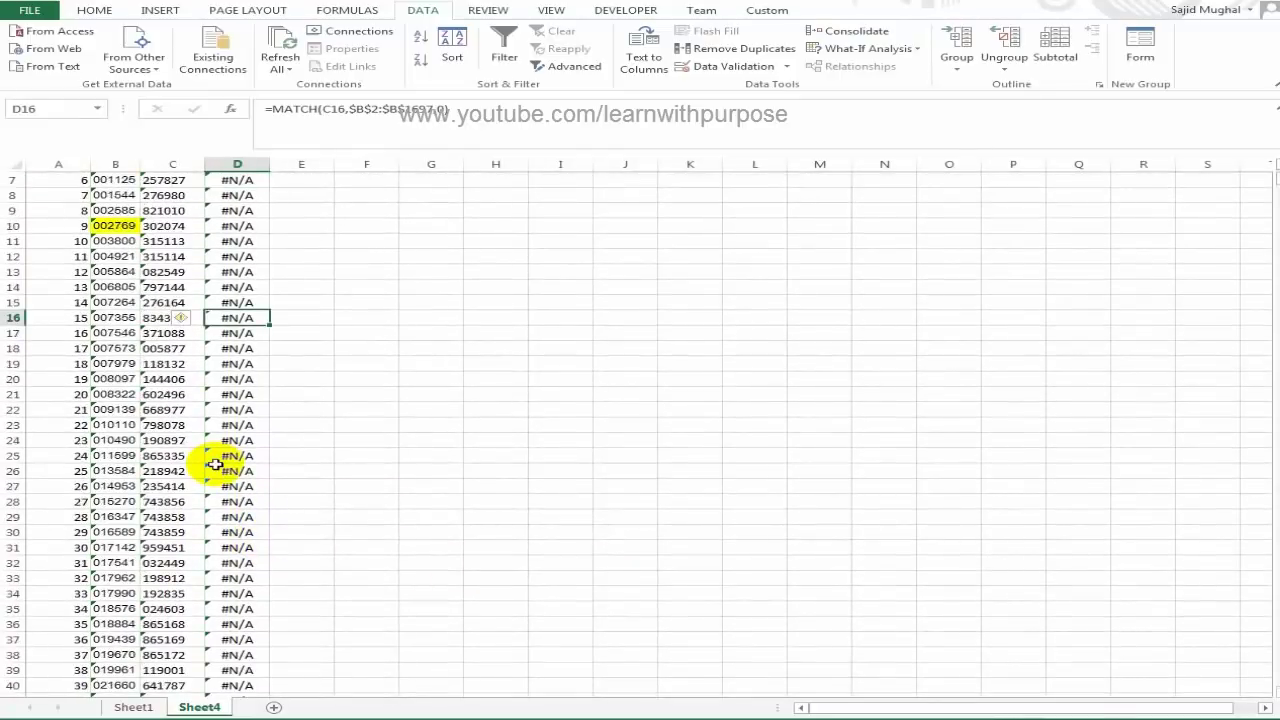
Spot-check the MATCH formulas in D25 and D33 and look over the remaining results in column D again
left_click(240, 456)
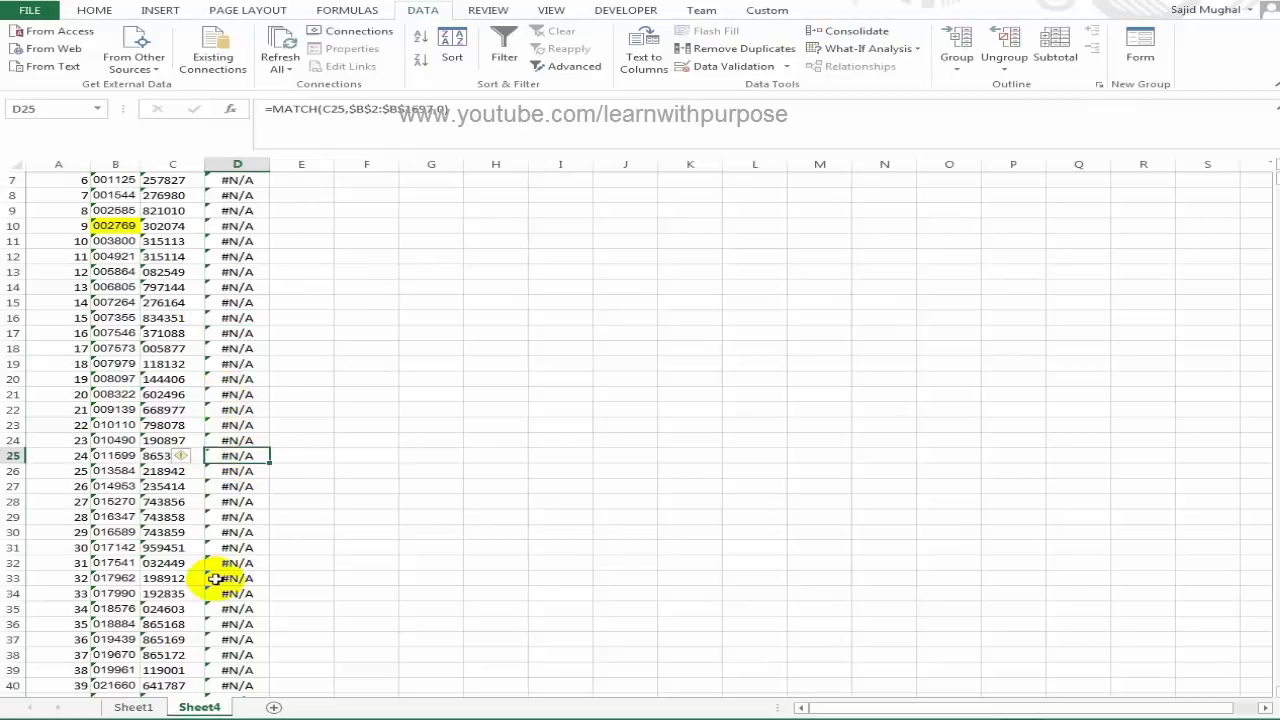
left_click(222, 578)
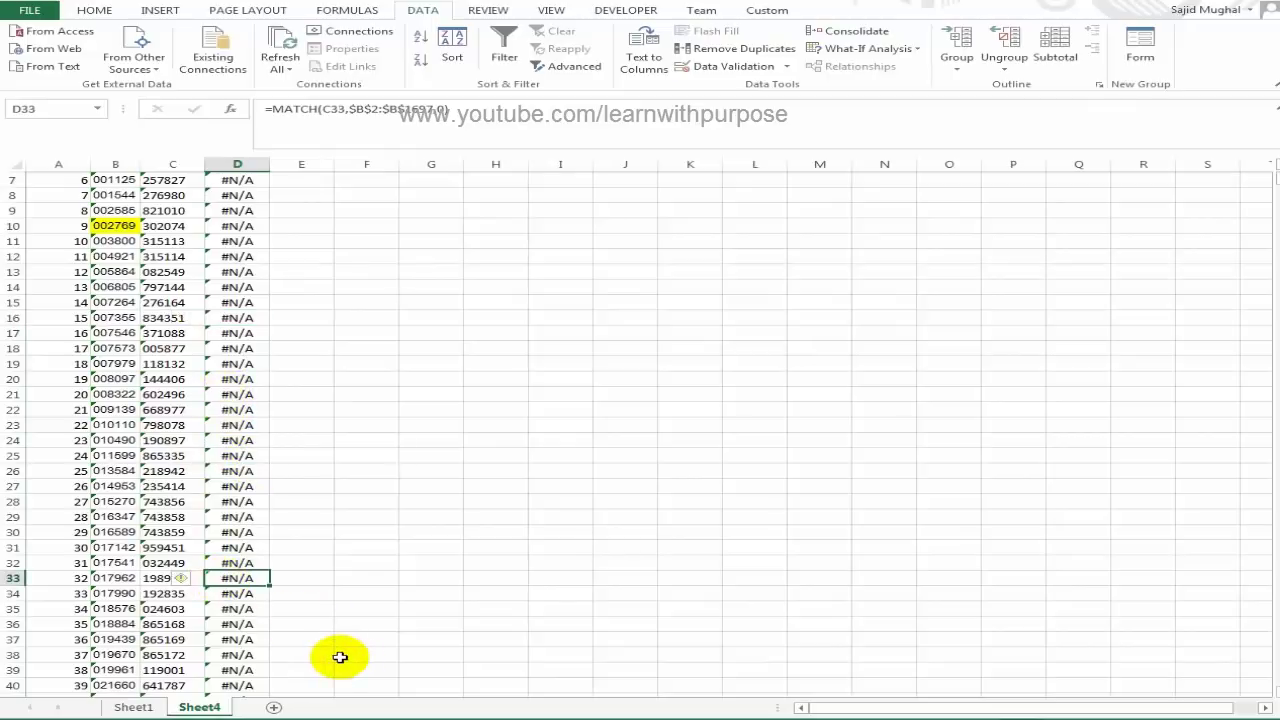
scroll(340, 657, "down", 2)
scroll(214, 420, "up", 4)
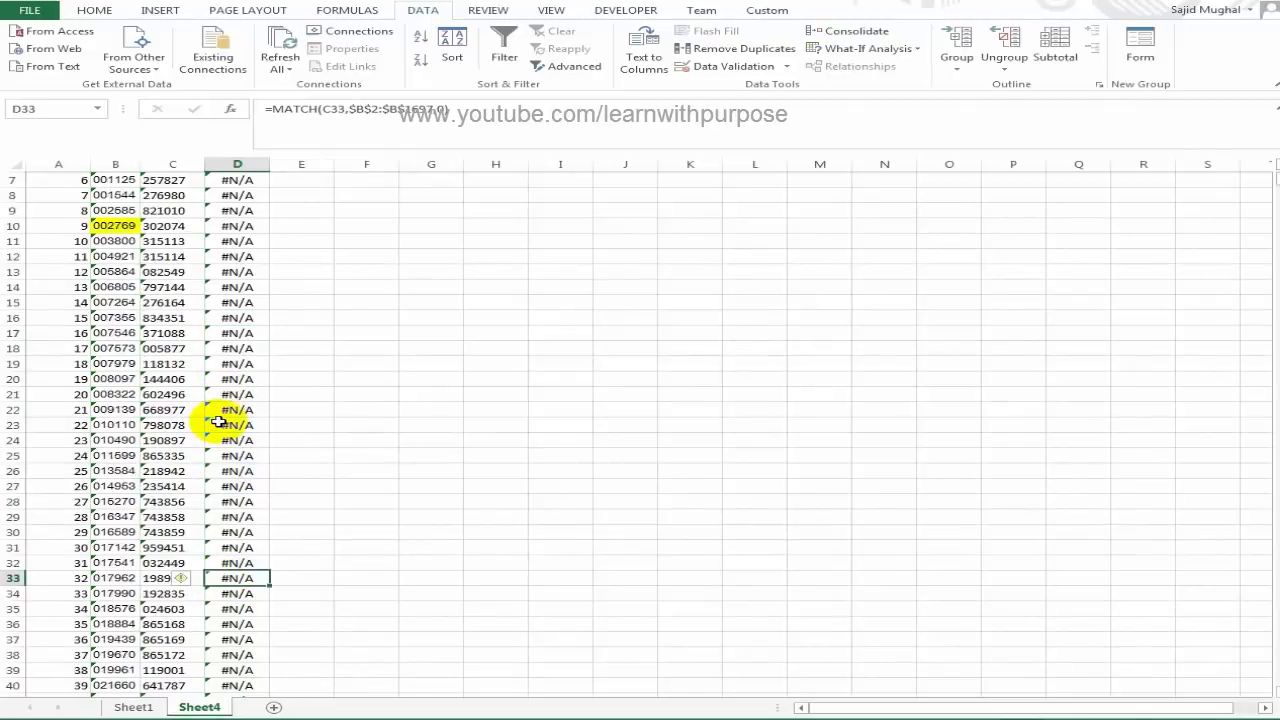
scroll(245, 520, "down", 7)
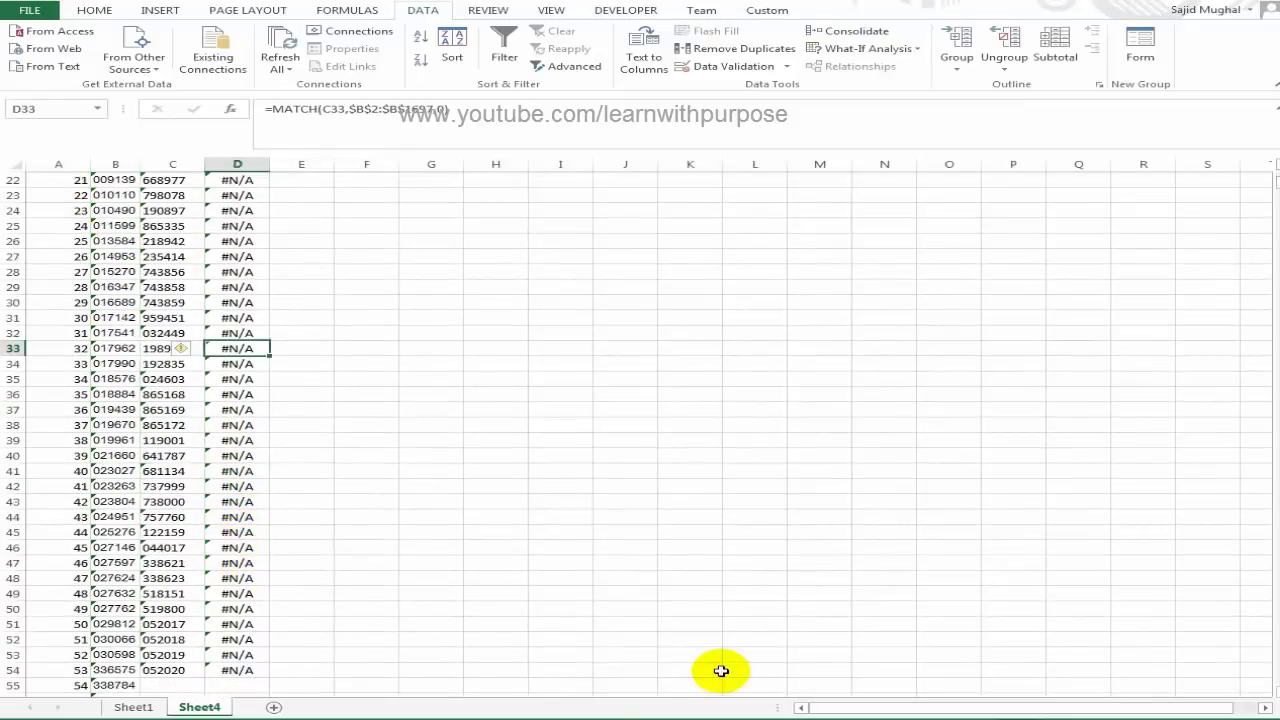
scroll(449, 525, "up", 2)
scroll(449, 525, "up", 5)
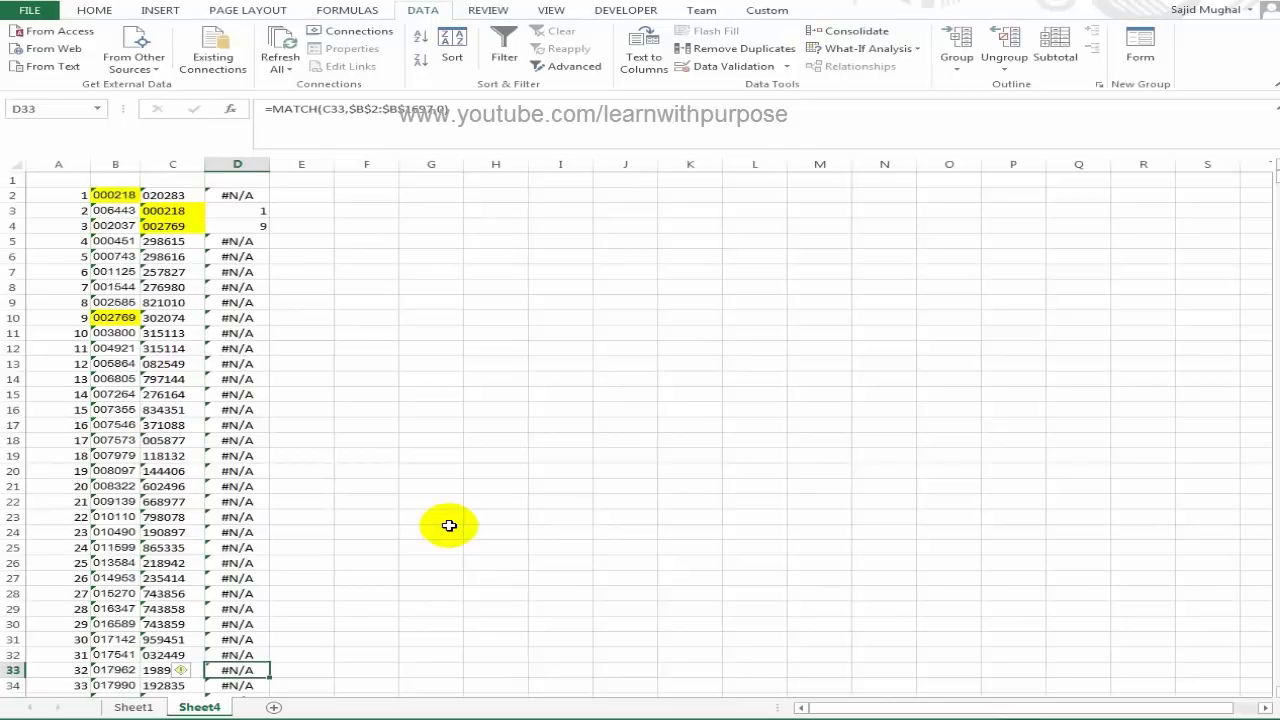